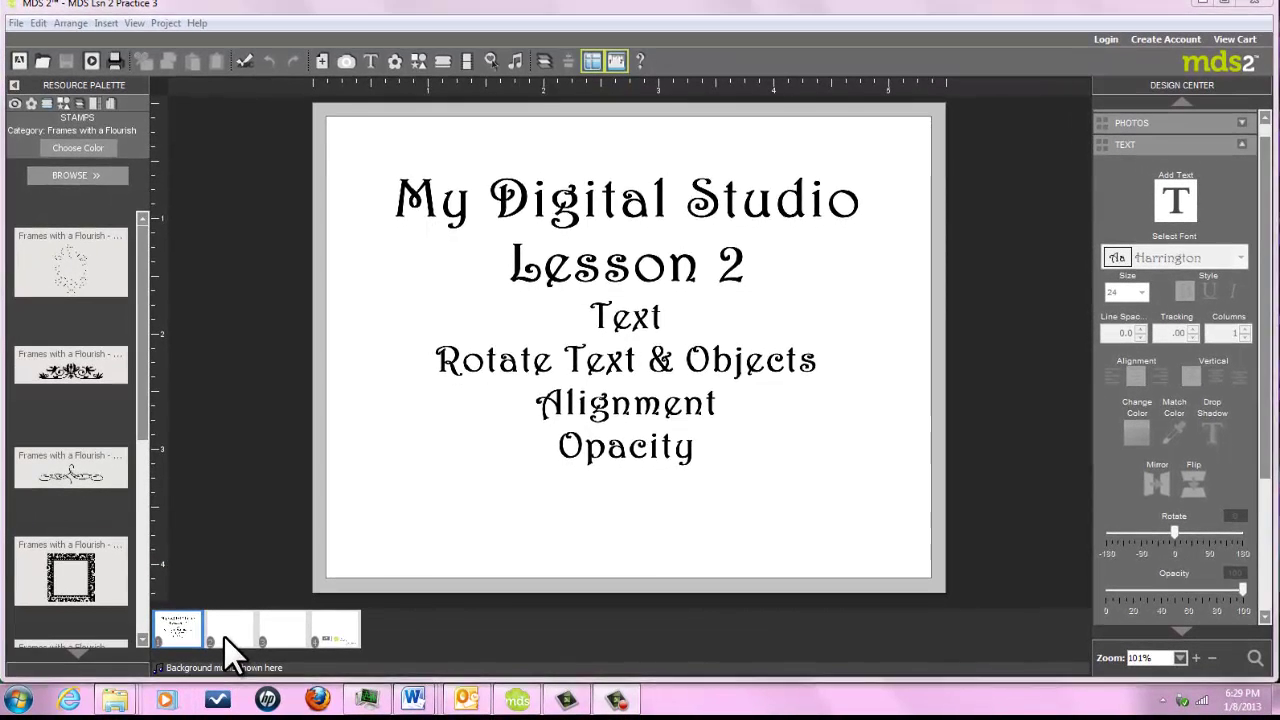
# Add a text box to the blank second page and enlarge it to fill most of the page.
pyautogui.click(224, 637)
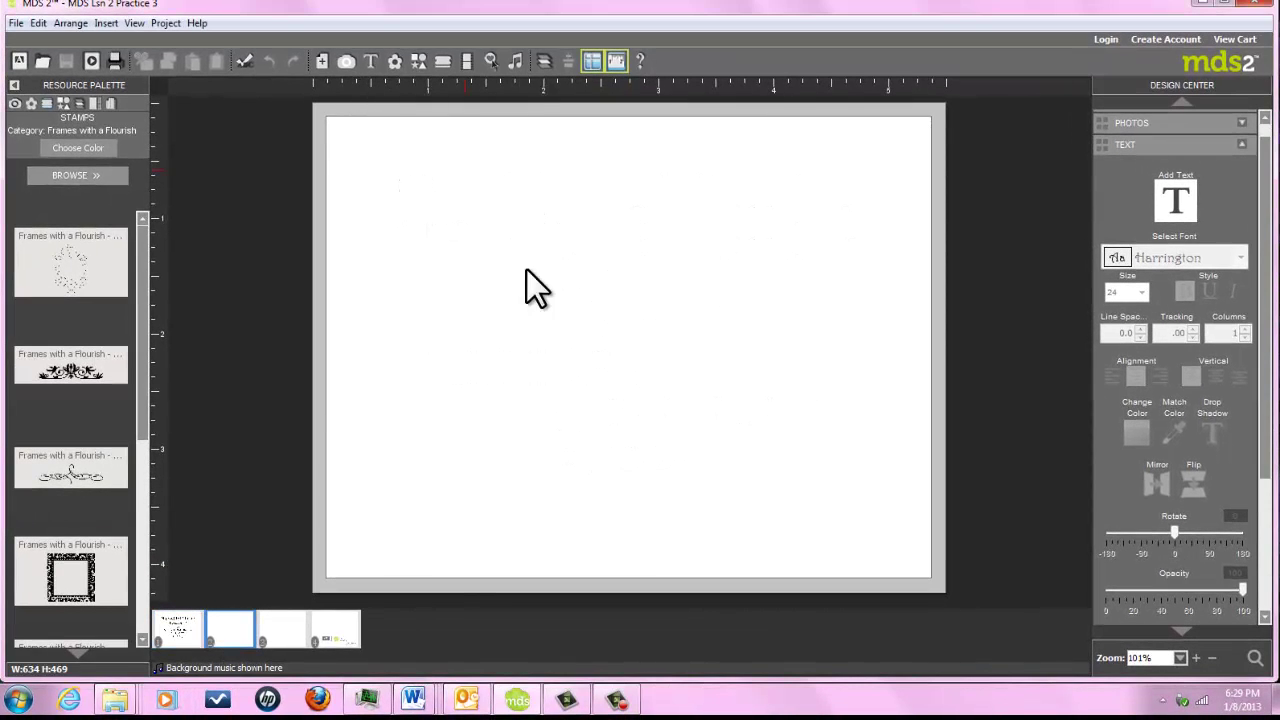
pyautogui.click(370, 61)
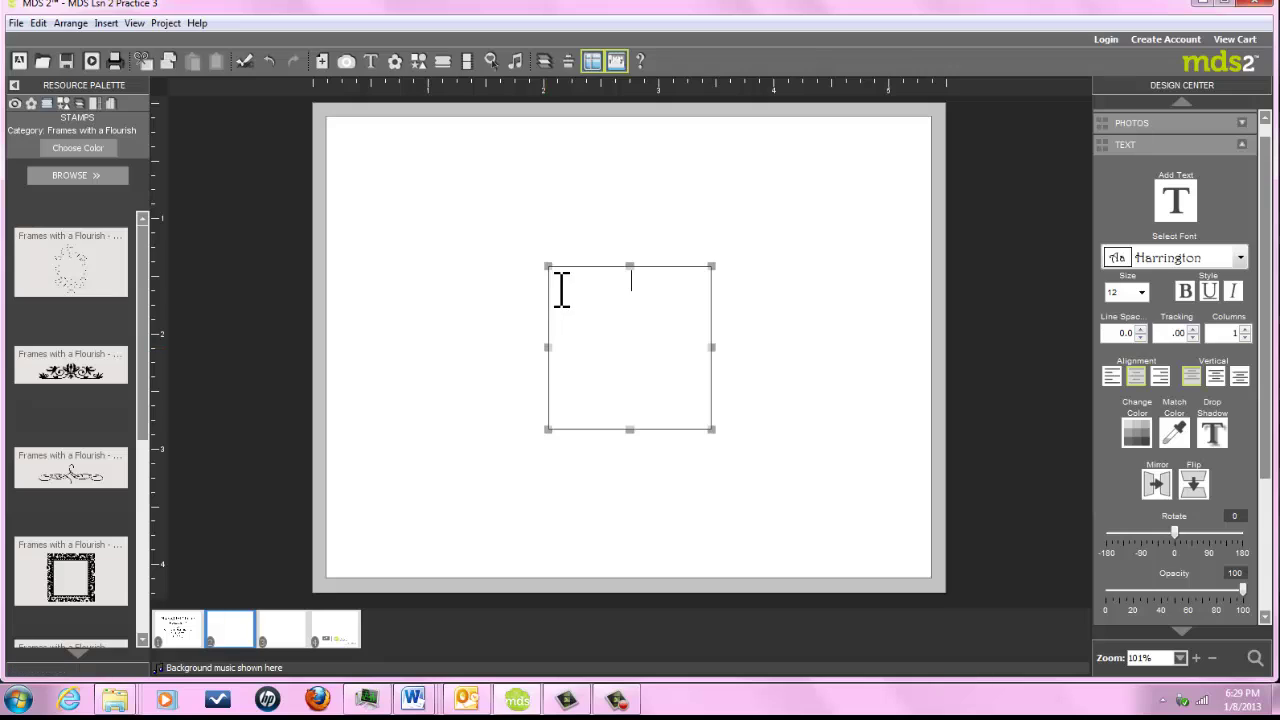
pyautogui.moveTo(547, 266); pyautogui.dragTo(362, 157)
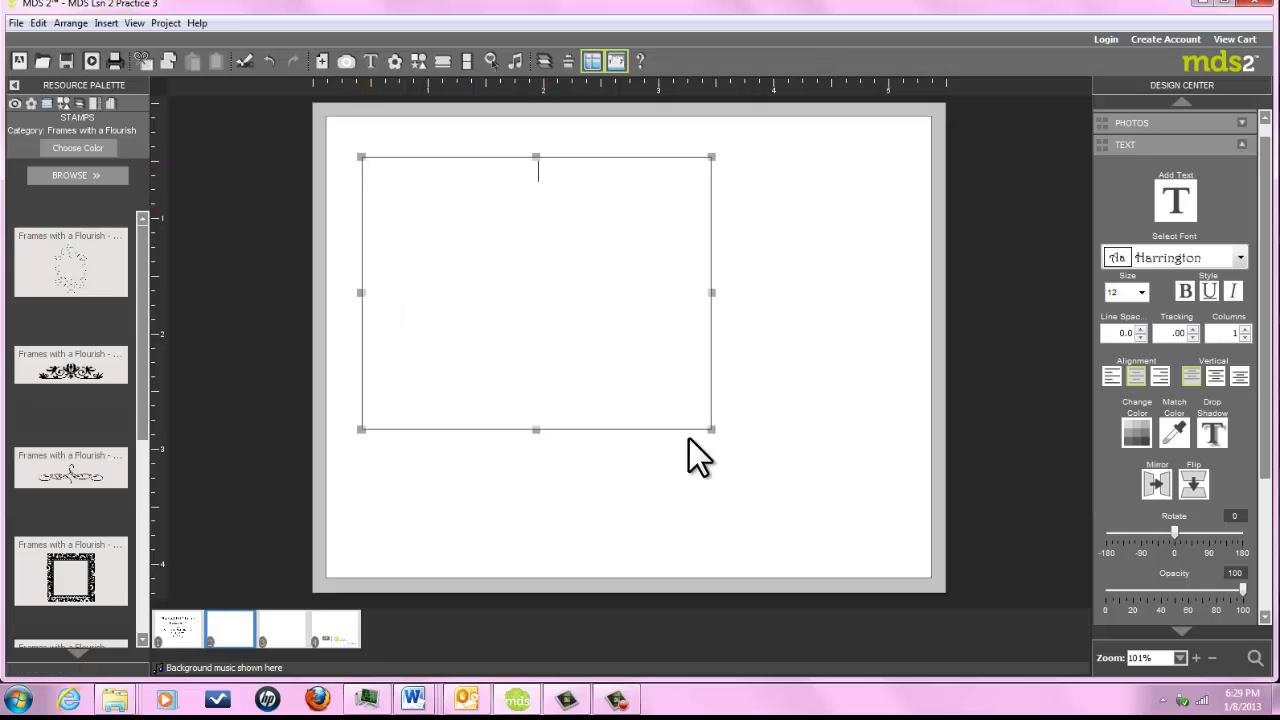
pyautogui.moveTo(711, 430); pyautogui.dragTo(920, 527)
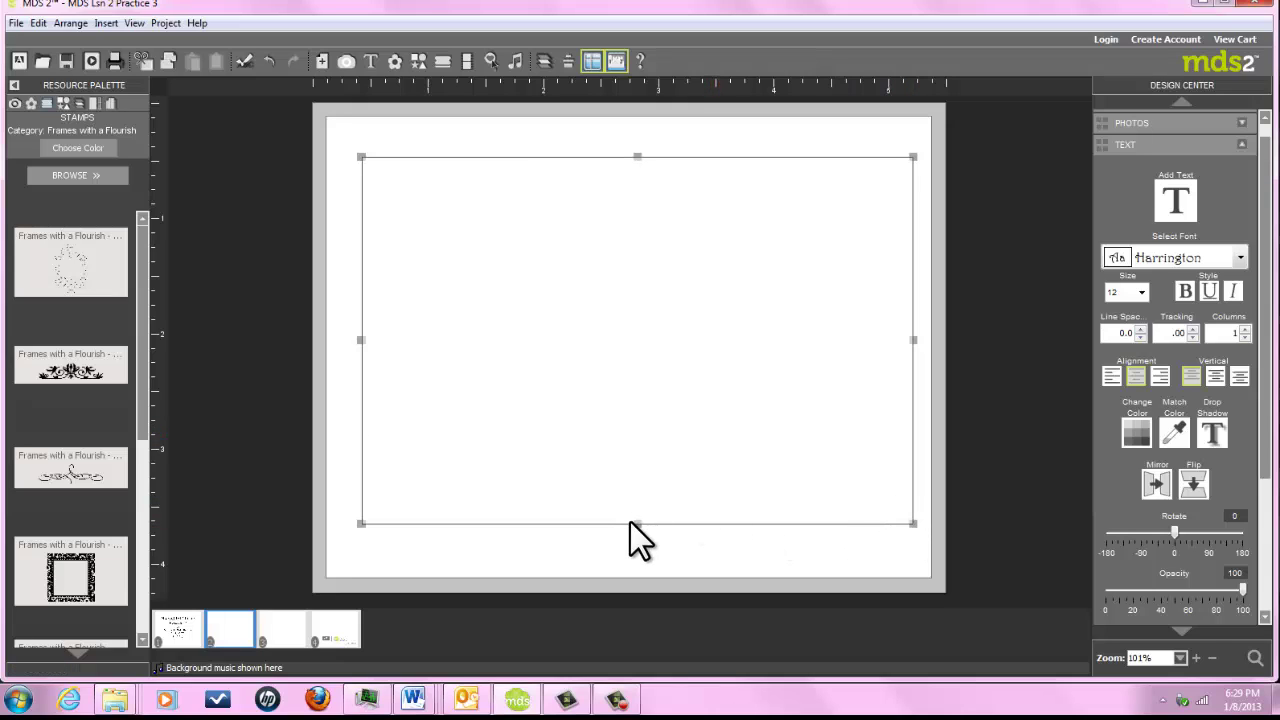
pyautogui.moveTo(640, 523)
pyautogui.mouseDown()
pyautogui.moveTo(640, 551)
pyautogui.moveTo(641, 523)
pyautogui.mouseUp()
# Set the empty text box's font to Freestyle Script at size 24.
pyautogui.click(1241, 257)
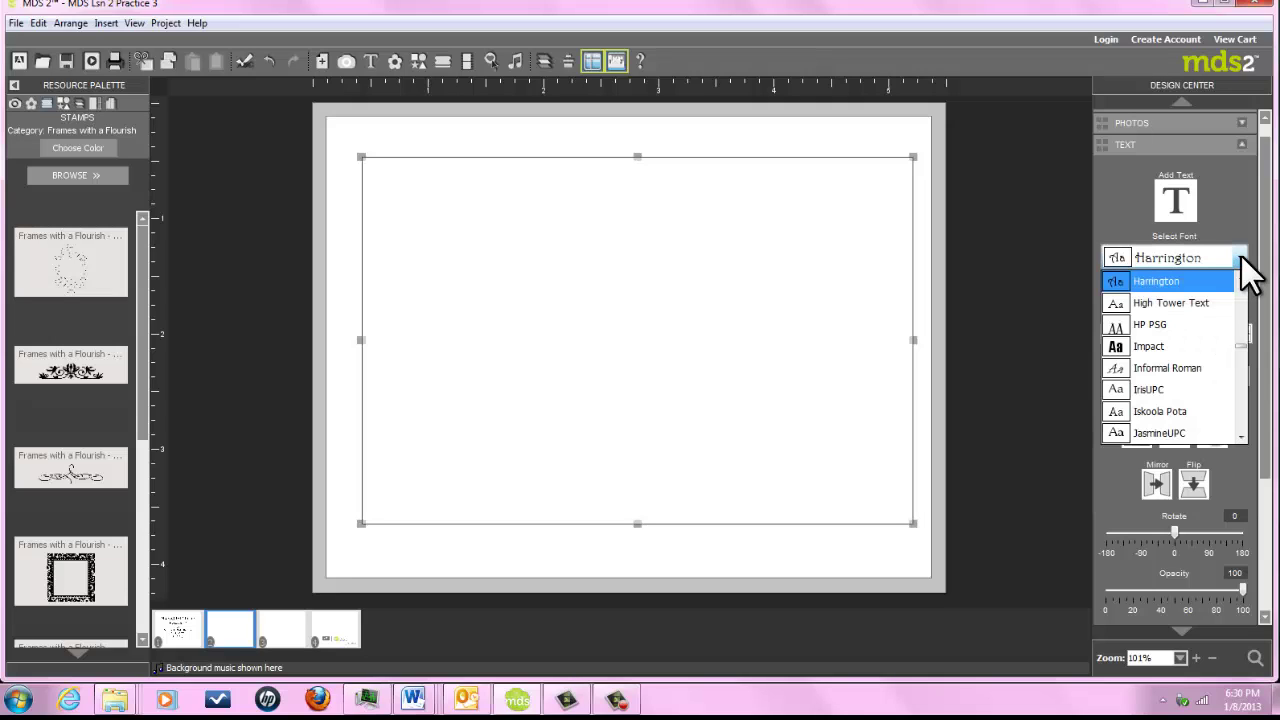
pyautogui.click(1238, 296)
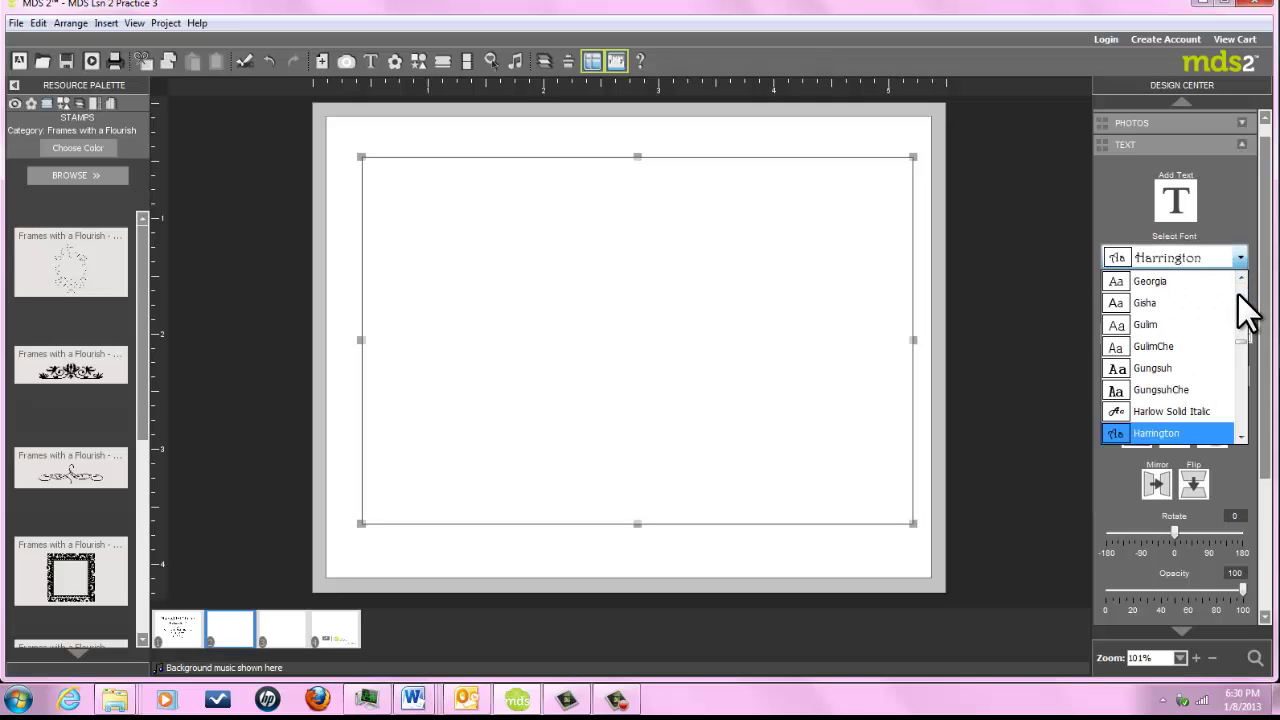
pyautogui.click(1238, 300)
pyautogui.click(1156, 281)
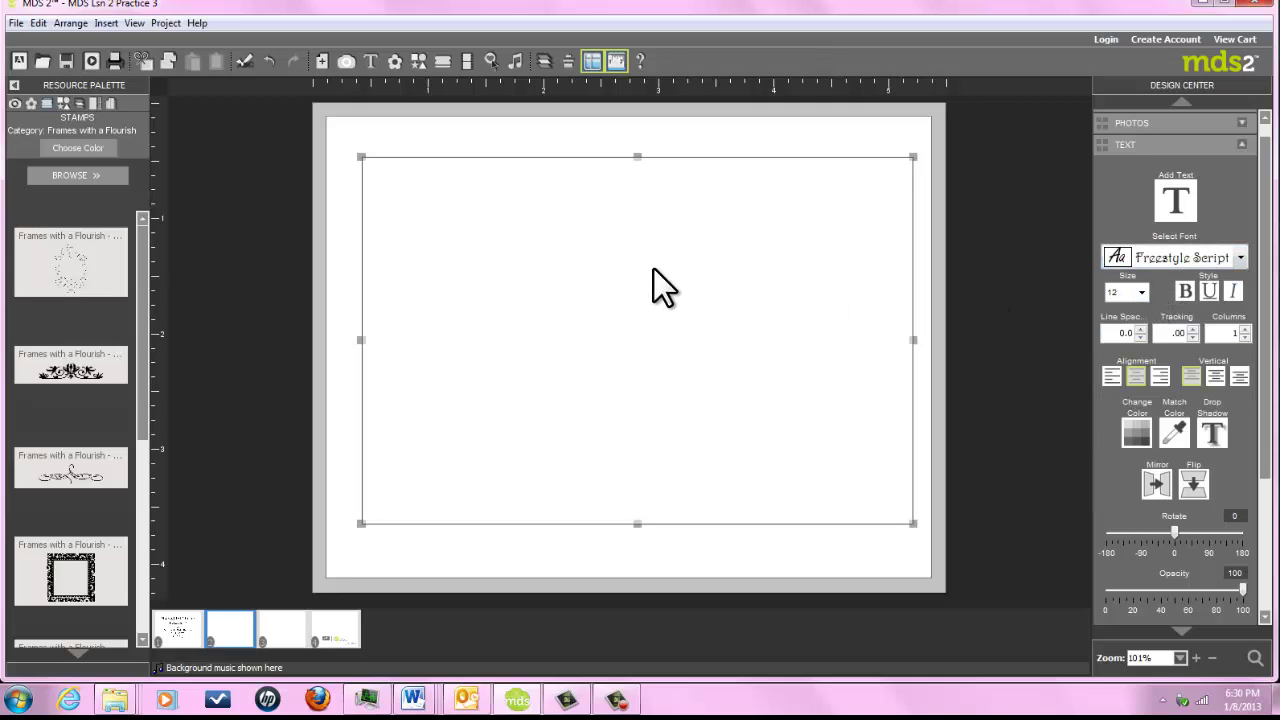
pyautogui.click(1139, 292)
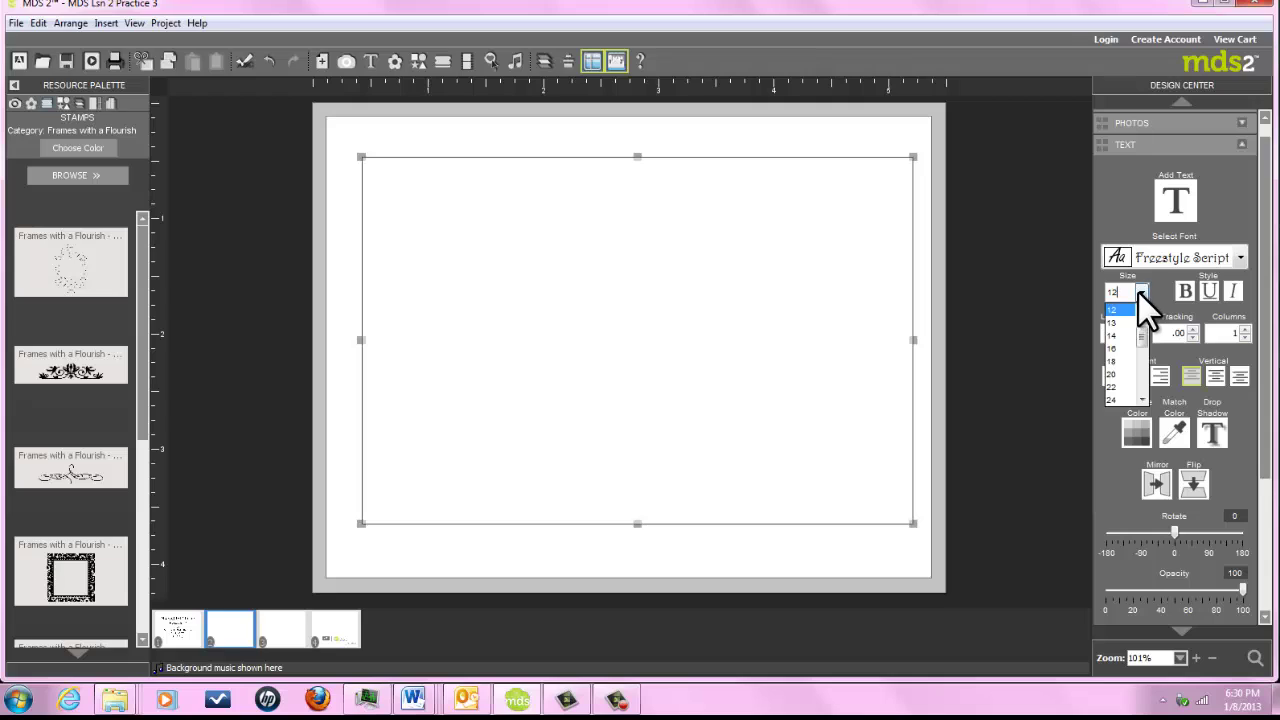
pyautogui.click(1121, 395)
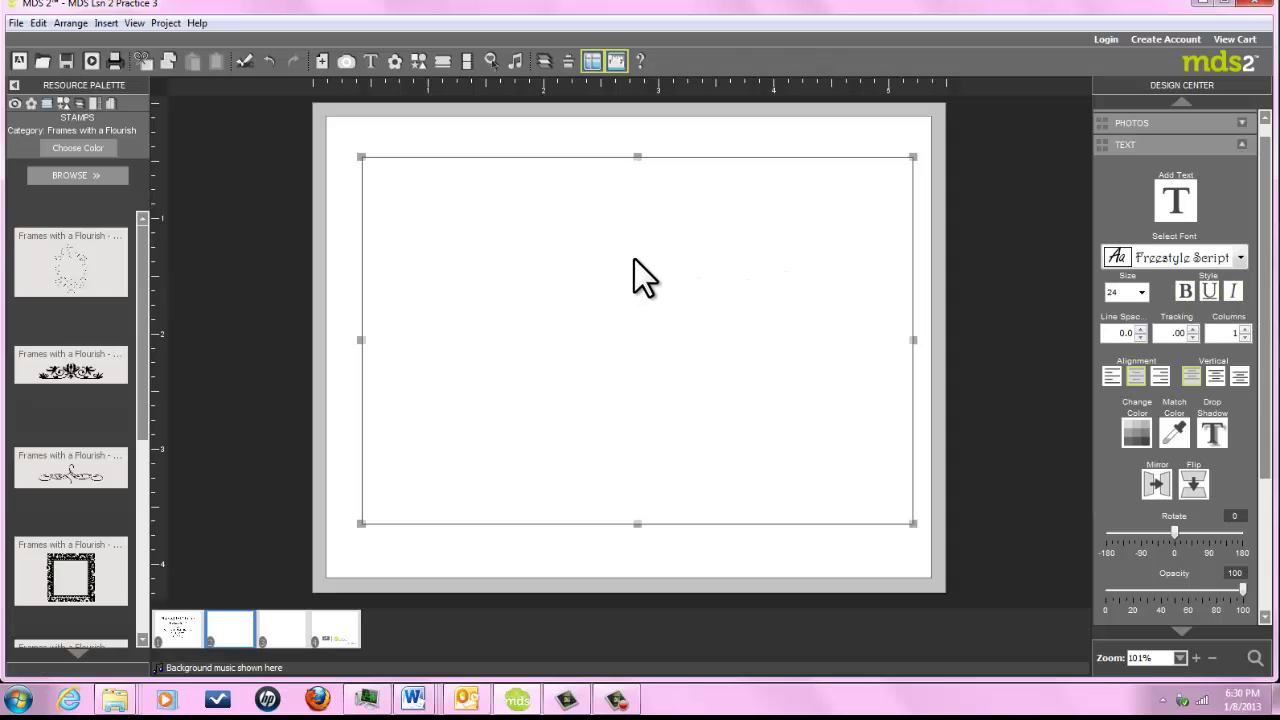
# Enter "My Digital Studio" in the text box, deleting and retyping the "al" in "Digital".
pyautogui.write('My Digit')
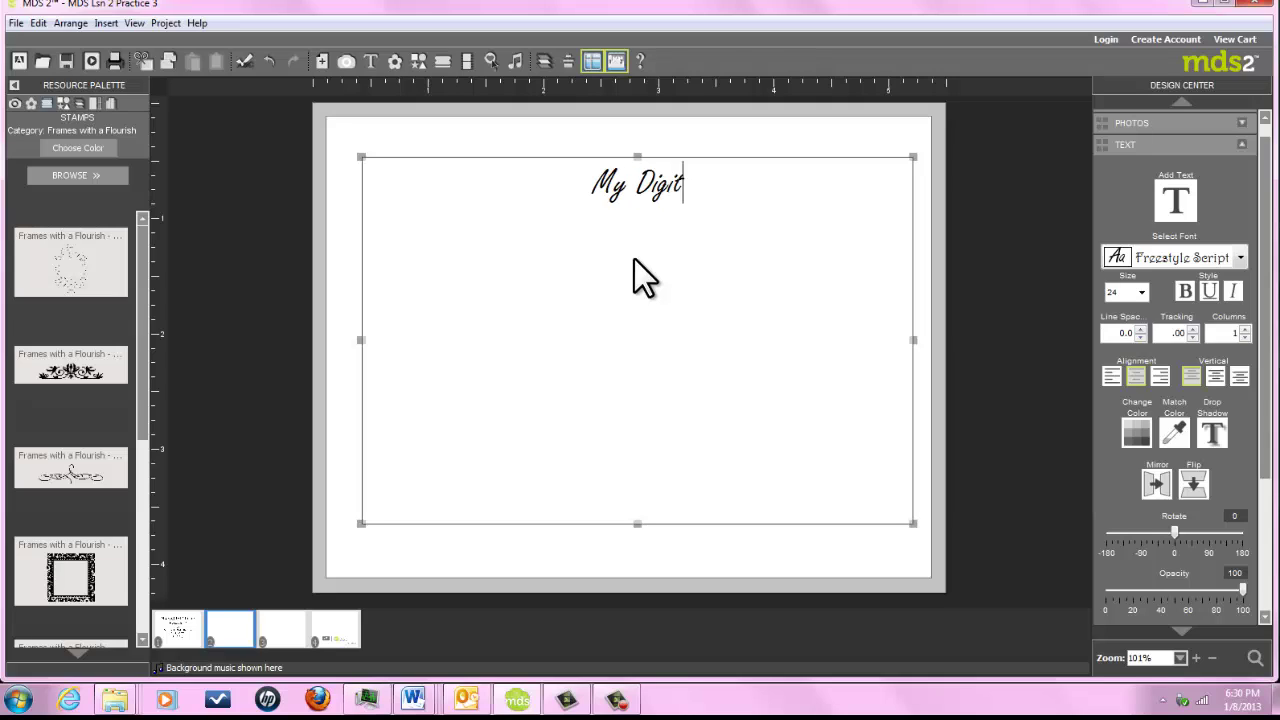
pyautogui.write('al Studio')
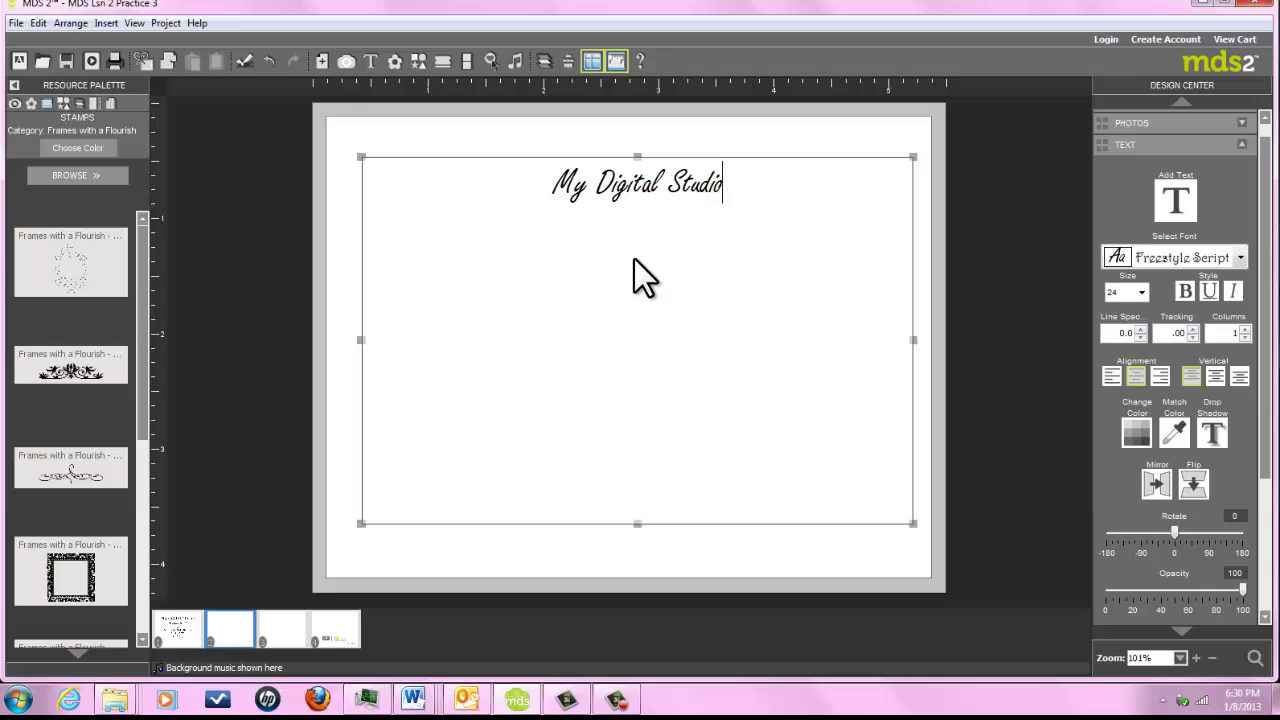
pyautogui.click(655, 185)
pyautogui.press('BackSpace')
pyautogui.press('BackSpace')
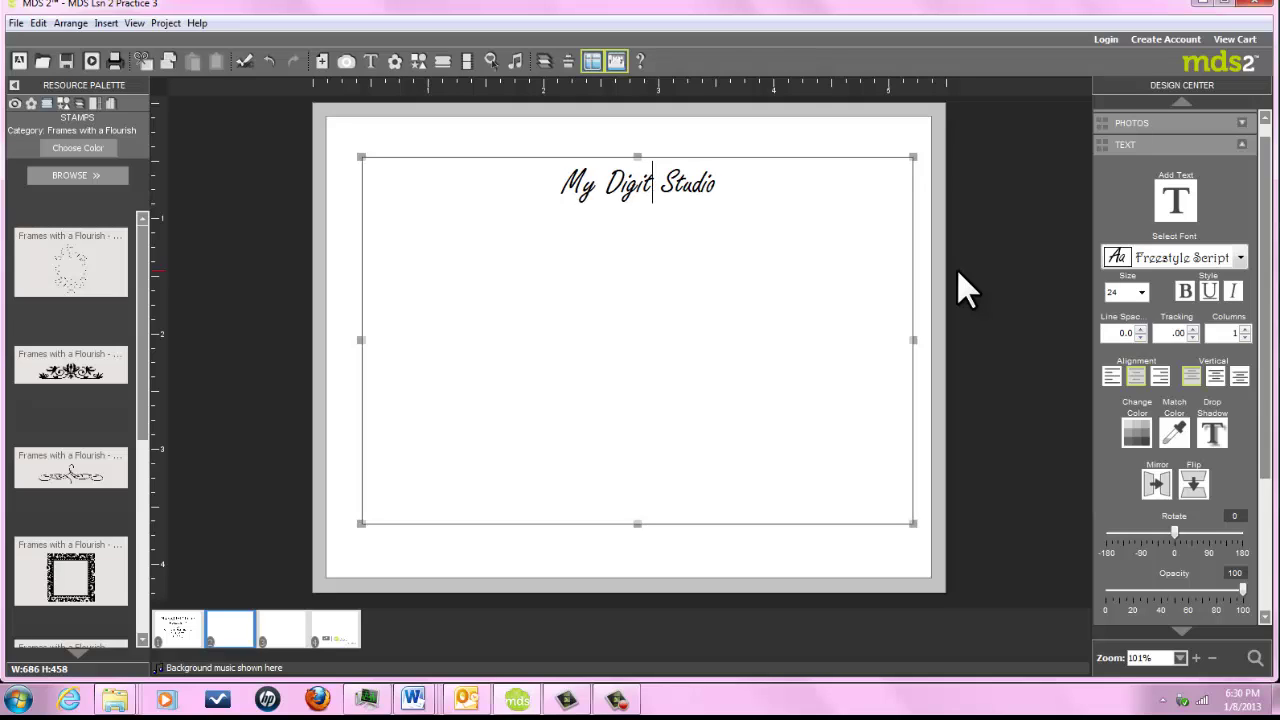
pyautogui.write('al')
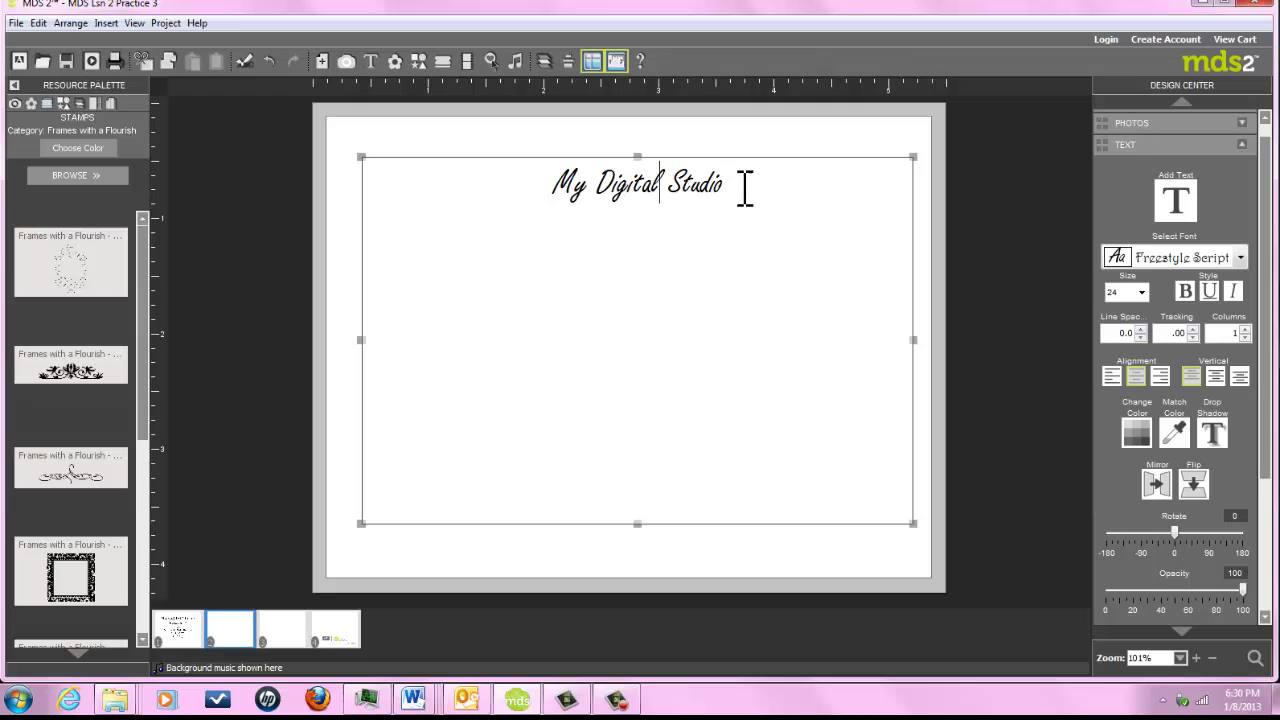
# Make the whole title "My Digital Studio" bold, underlined and italic.
pyautogui.moveTo(734, 187); pyautogui.dragTo(549, 190)
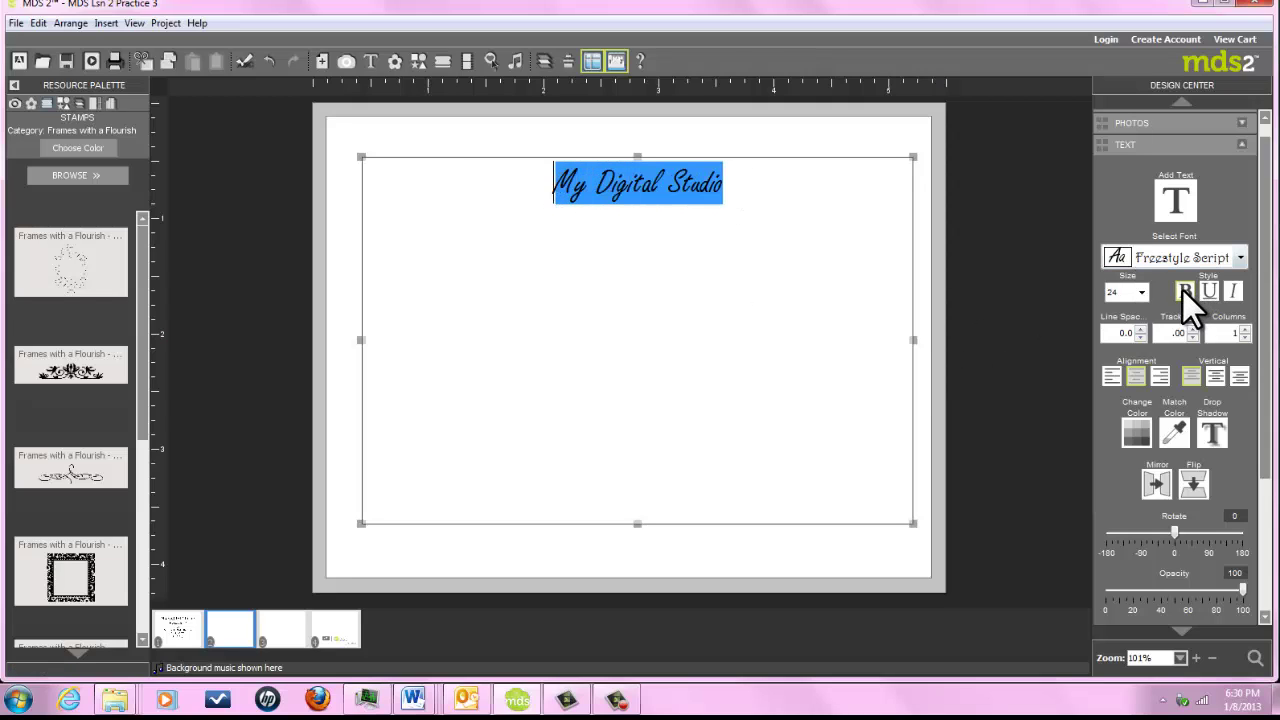
pyautogui.click(1182, 289)
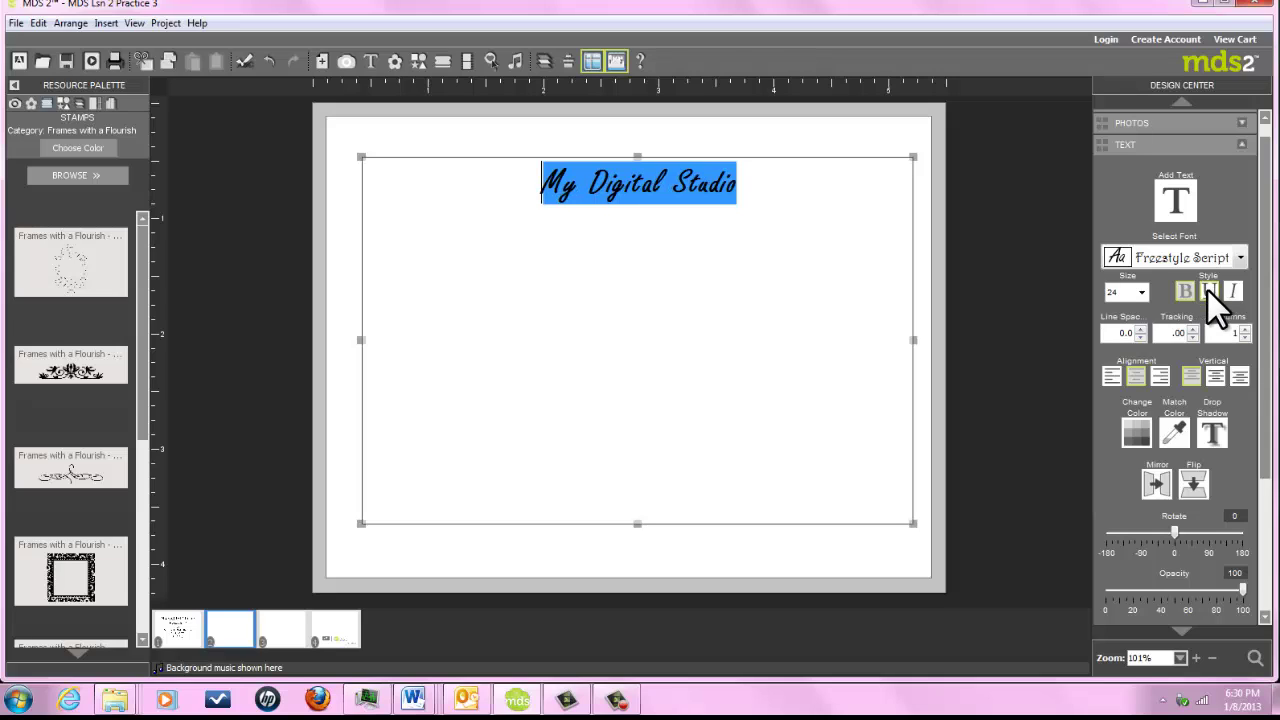
pyautogui.click(1207, 290)
pyautogui.click(1229, 292)
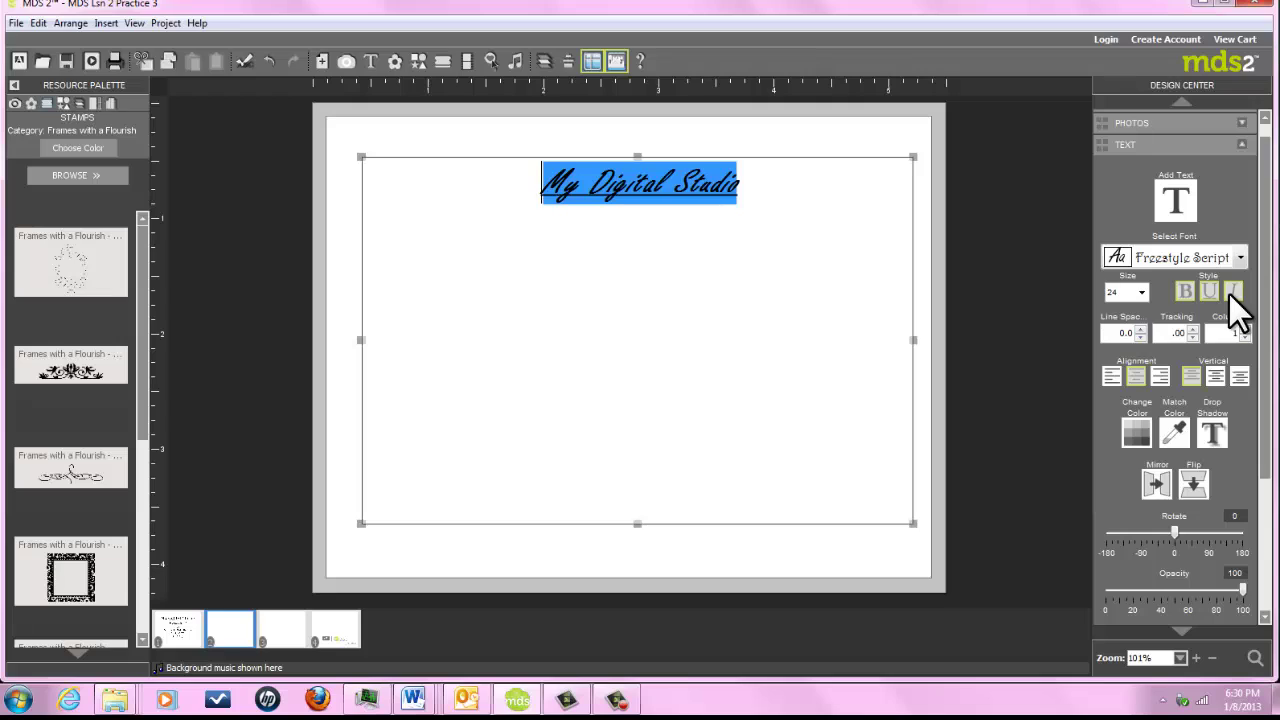
# Set the font size of the selected title to 44 and deselect the text.
pyautogui.click(1143, 289)
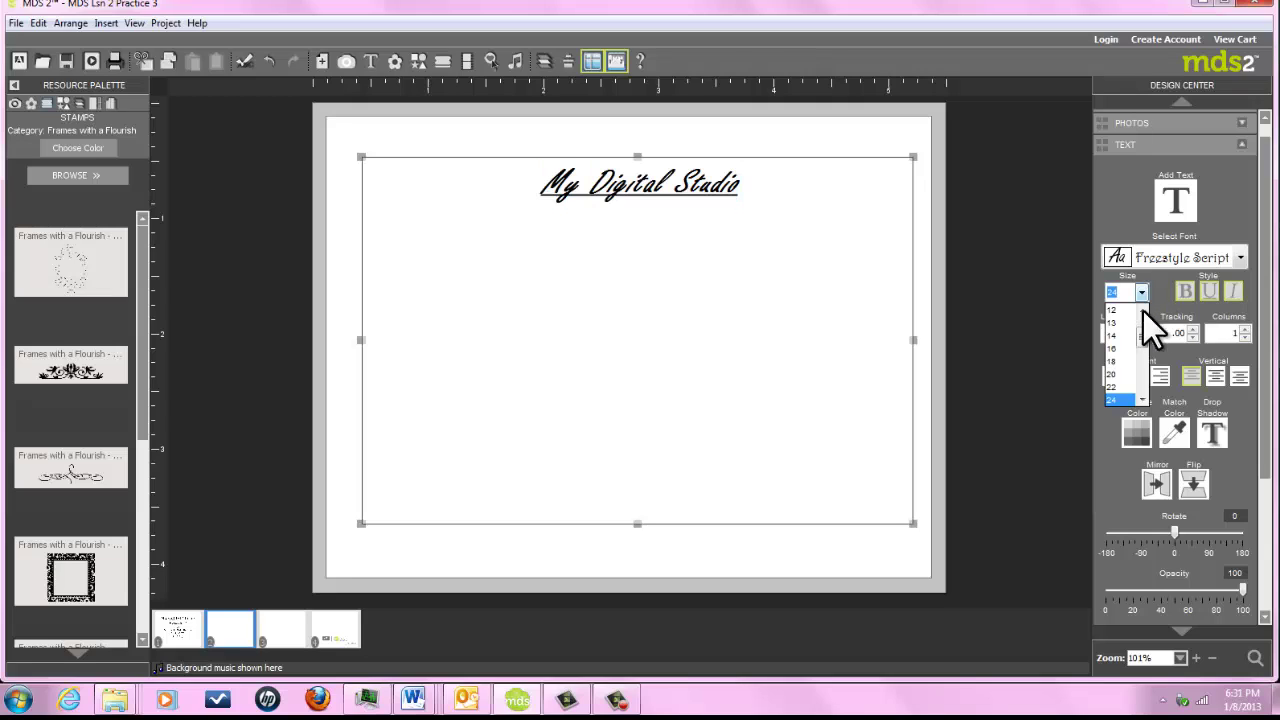
pyautogui.click(1141, 381)
pyautogui.click(1114, 397)
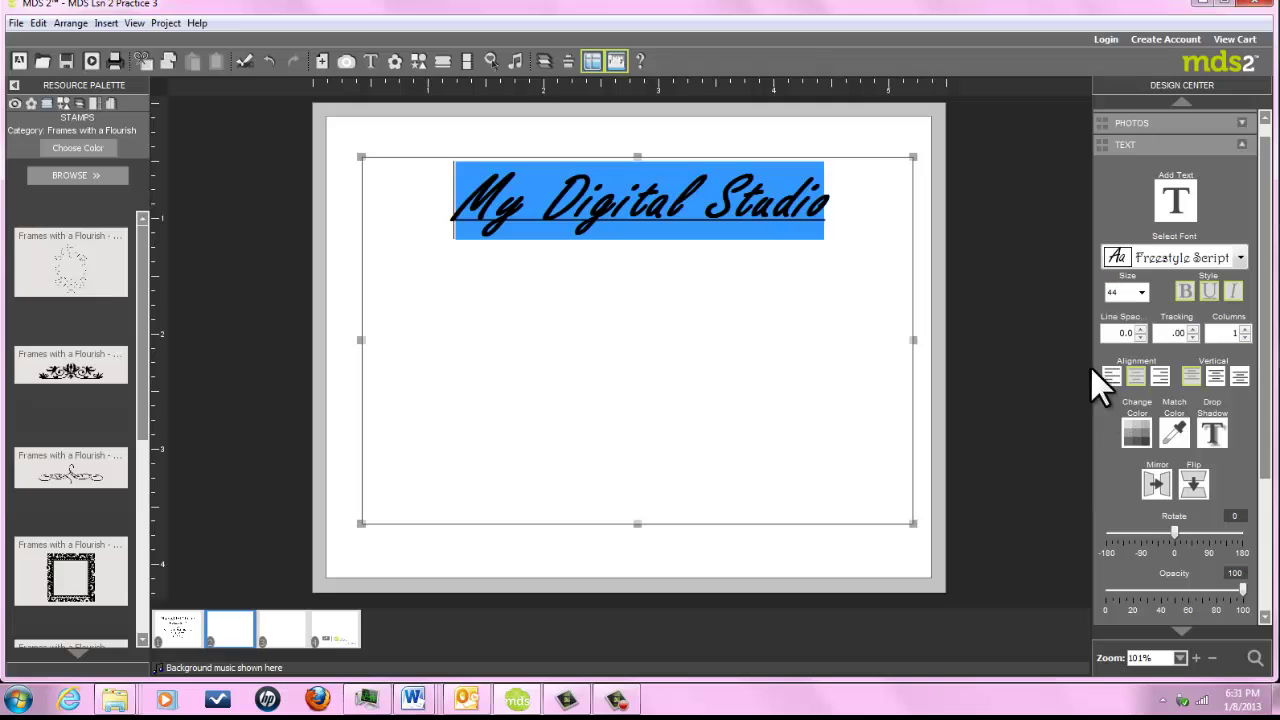
pyautogui.click(668, 268)
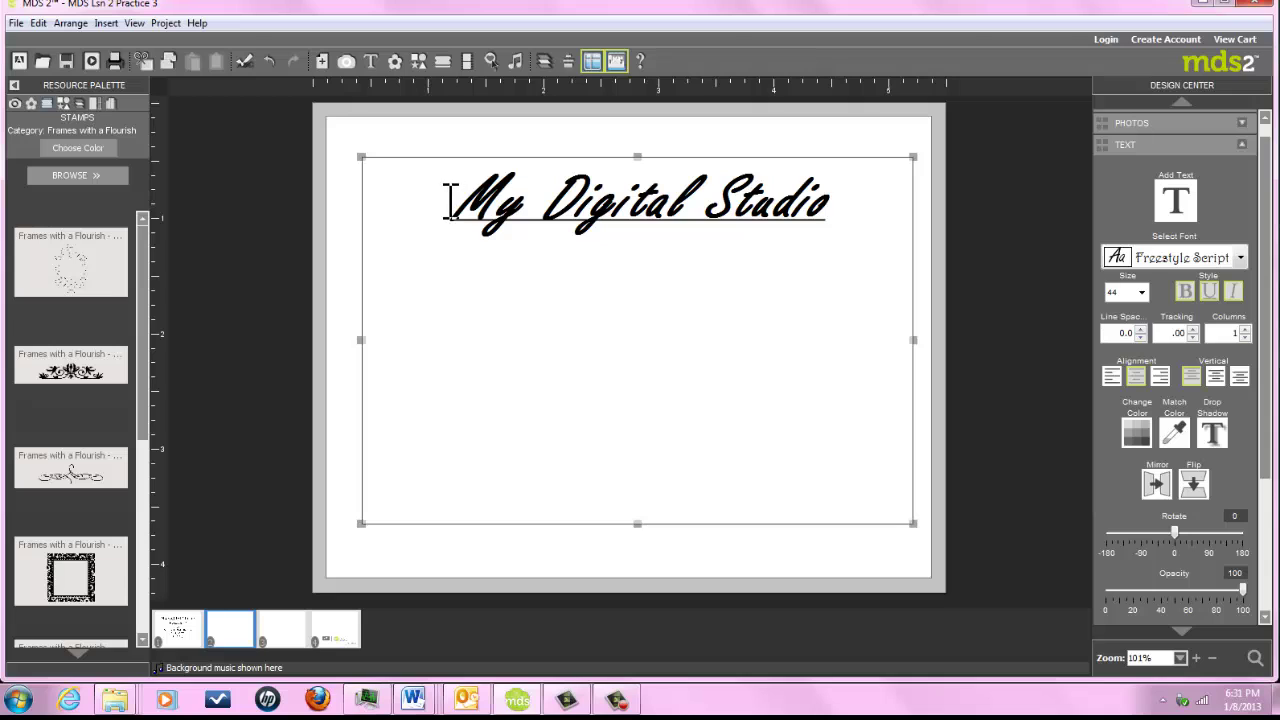
# Change the color of the whole title to the plum purple from the Stampin' Up! palette.
pyautogui.moveTo(460, 200); pyautogui.dragTo(878, 231)
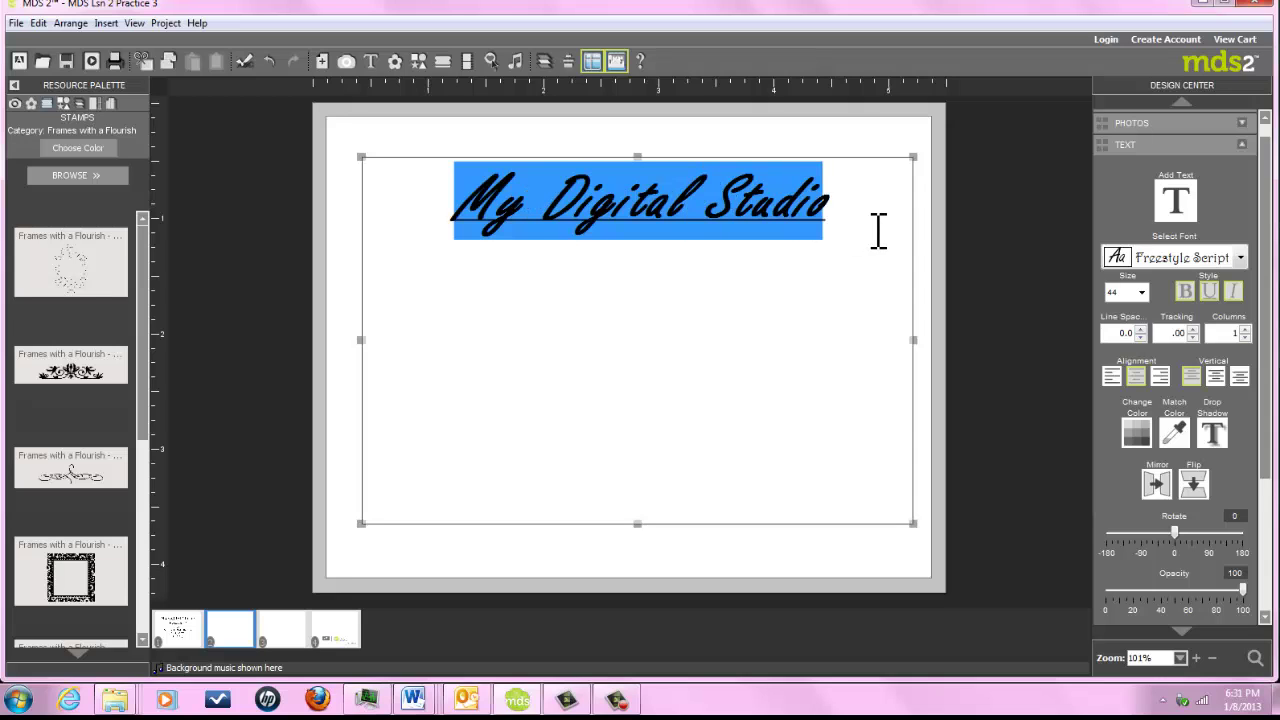
pyautogui.click(1137, 432)
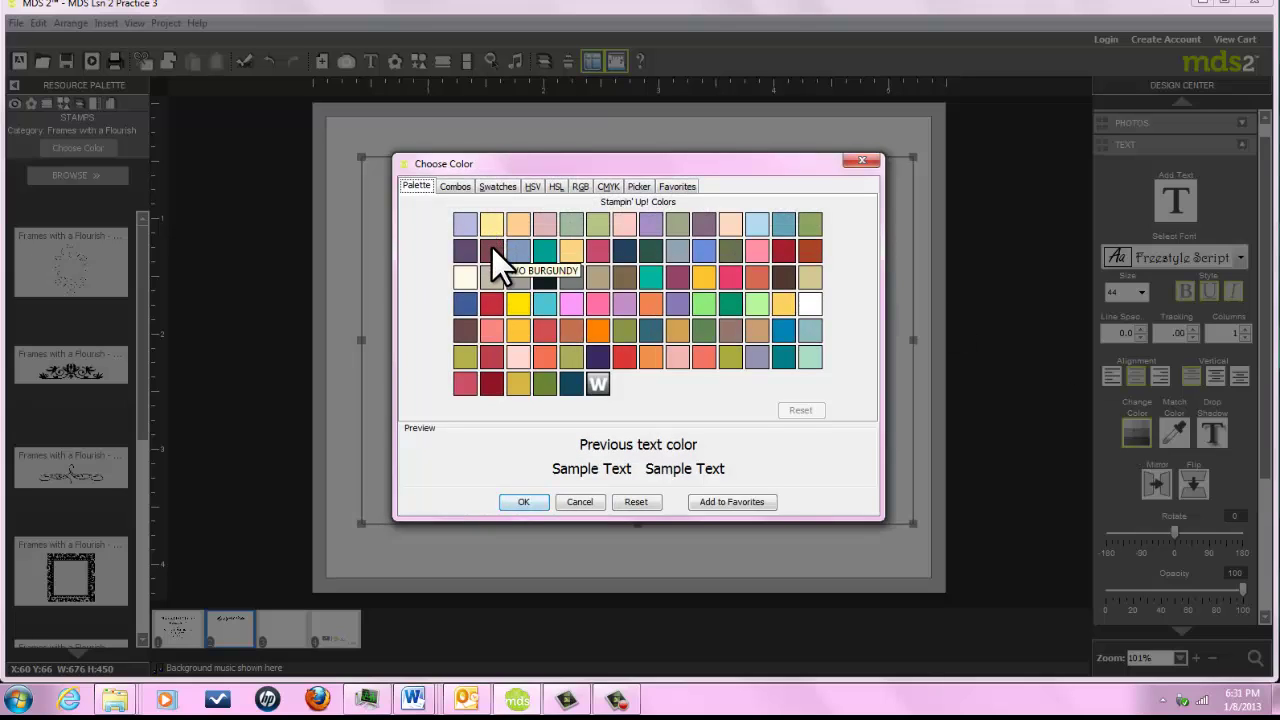
pyautogui.click(676, 279)
pyautogui.click(521, 502)
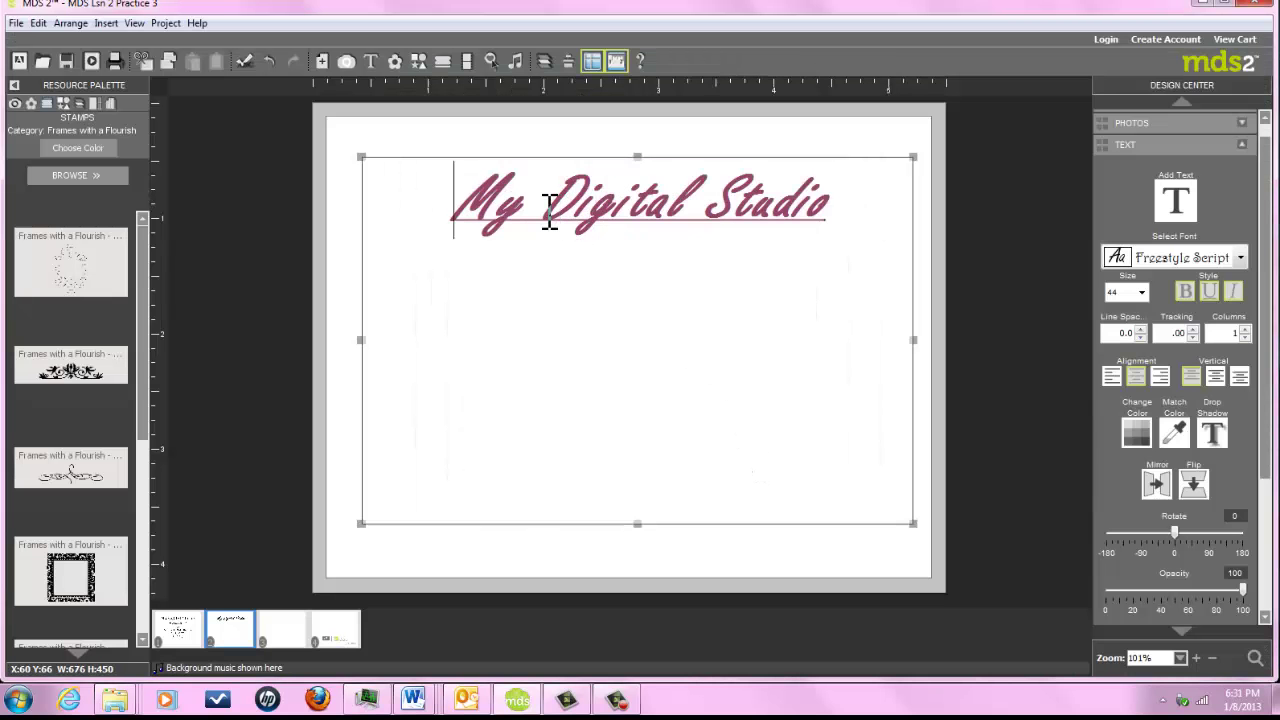
# Recolor the word "Digital" bright pink from the palette and shrink the text box to fit around the title.
pyautogui.moveTo(551, 217); pyautogui.dragTo(697, 215)
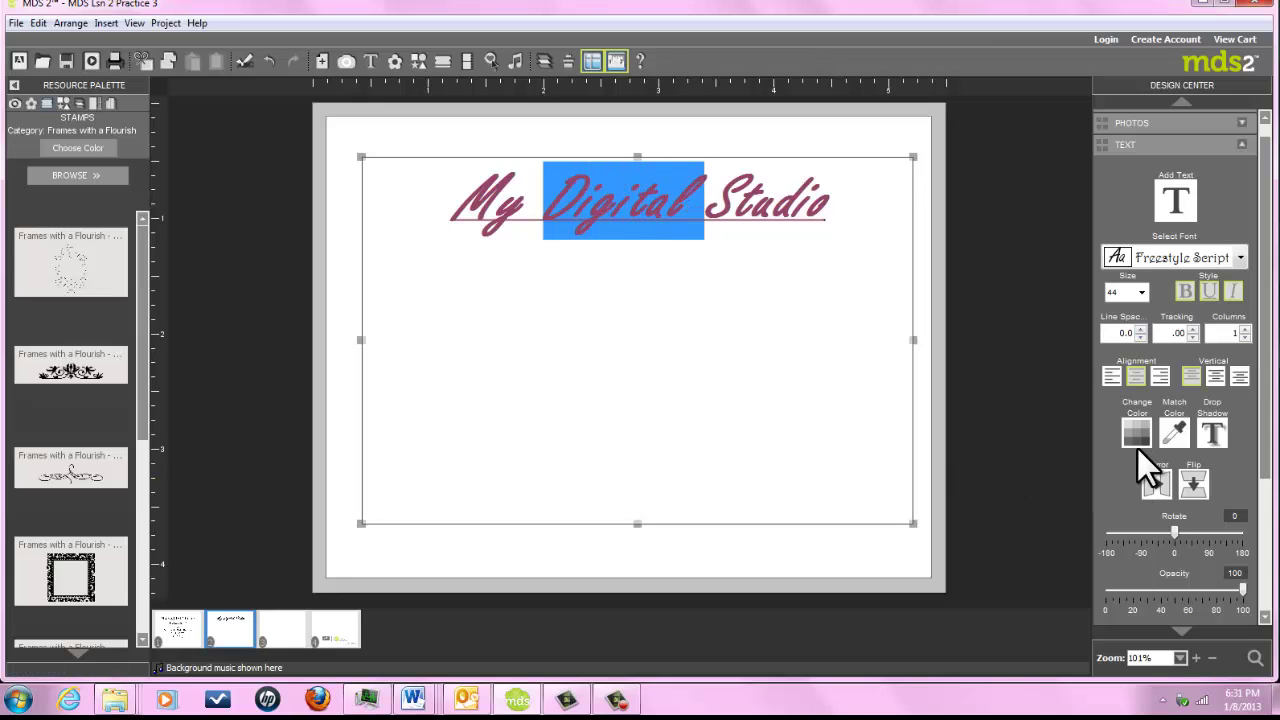
pyautogui.click(1138, 432)
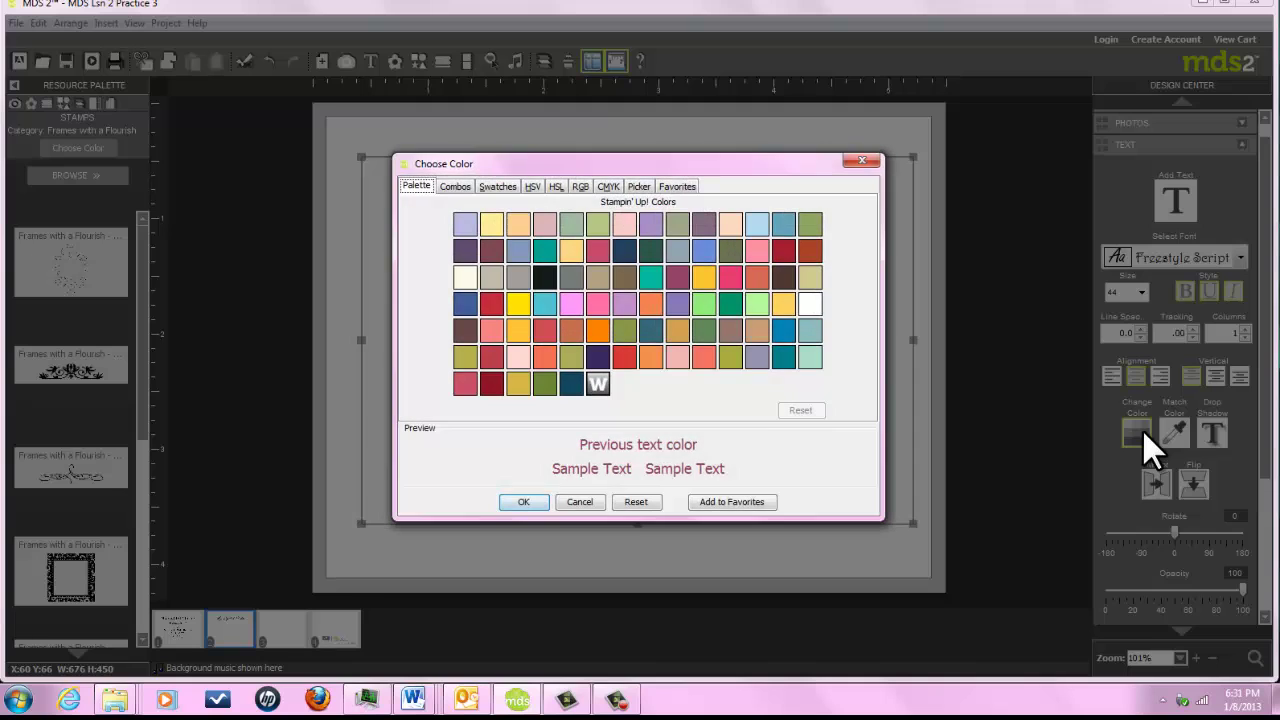
pyautogui.click(723, 279)
pyautogui.click(518, 502)
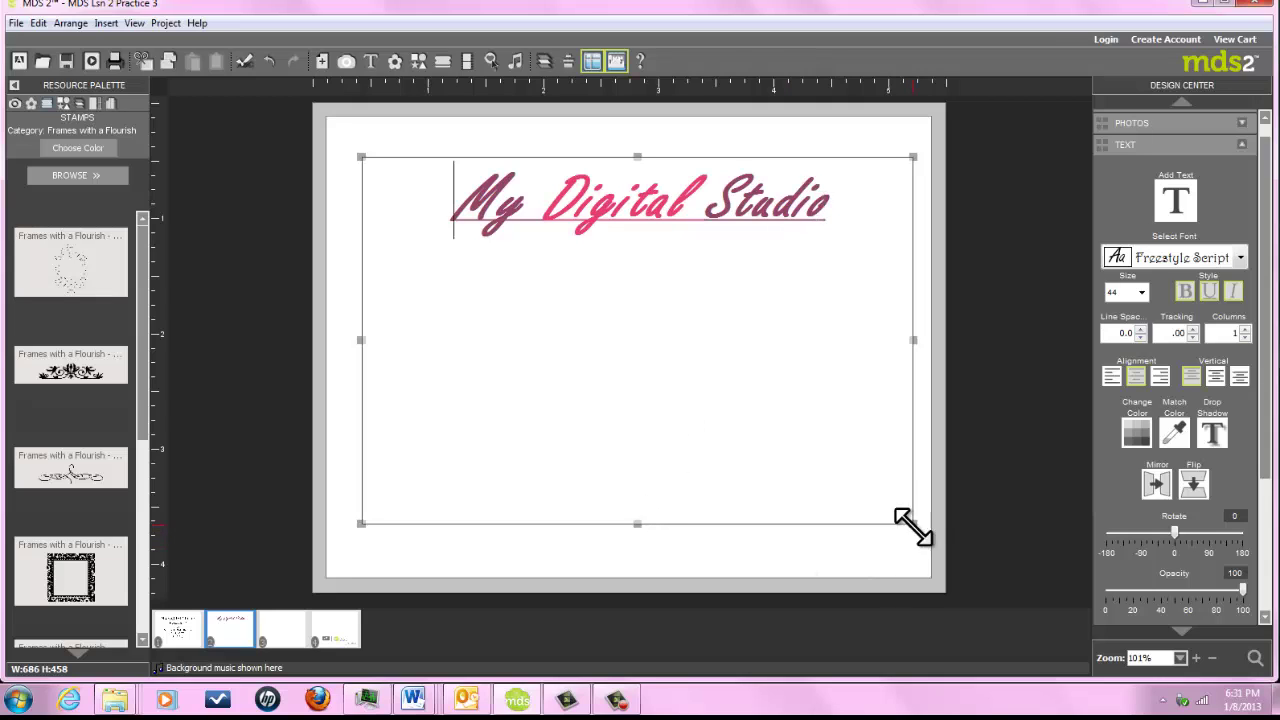
pyautogui.moveTo(910, 522); pyautogui.dragTo(866, 241)
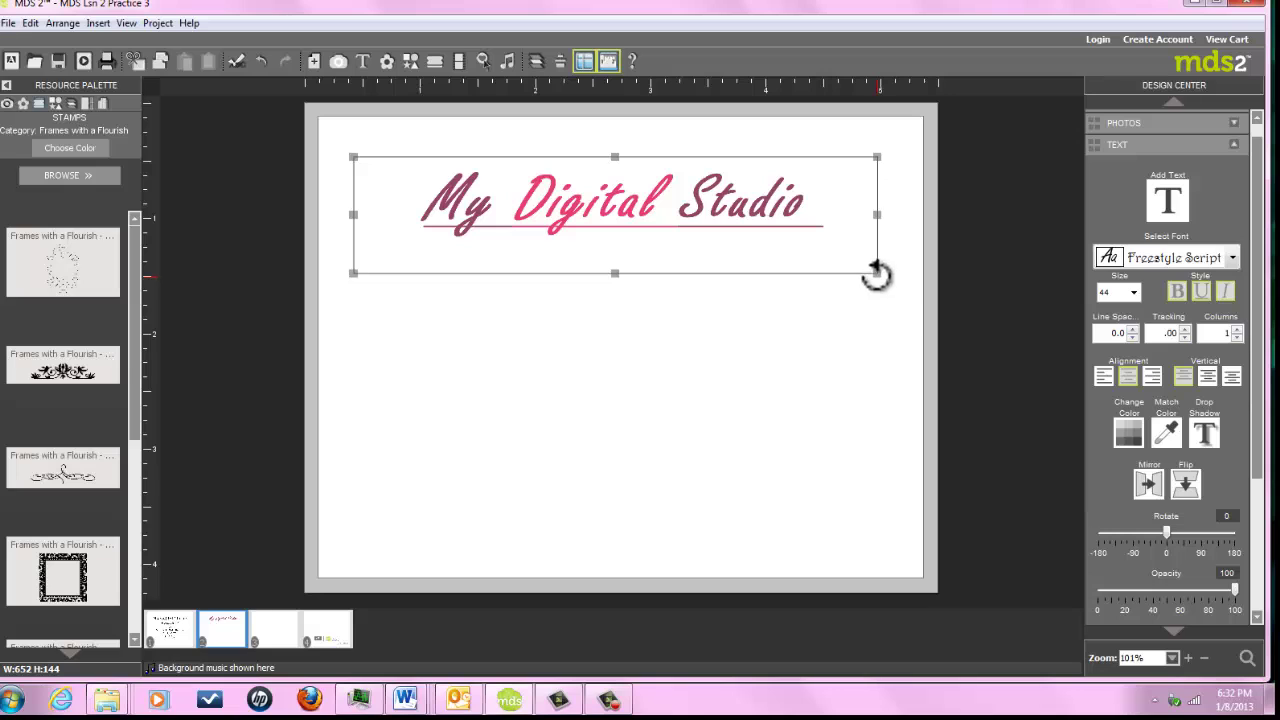
# Rotate the title's text box freehand to about 36 degrees and then about -40 degrees, repositioning it on the page each time.
pyautogui.moveTo(877, 274); pyautogui.dragTo(795, 417)
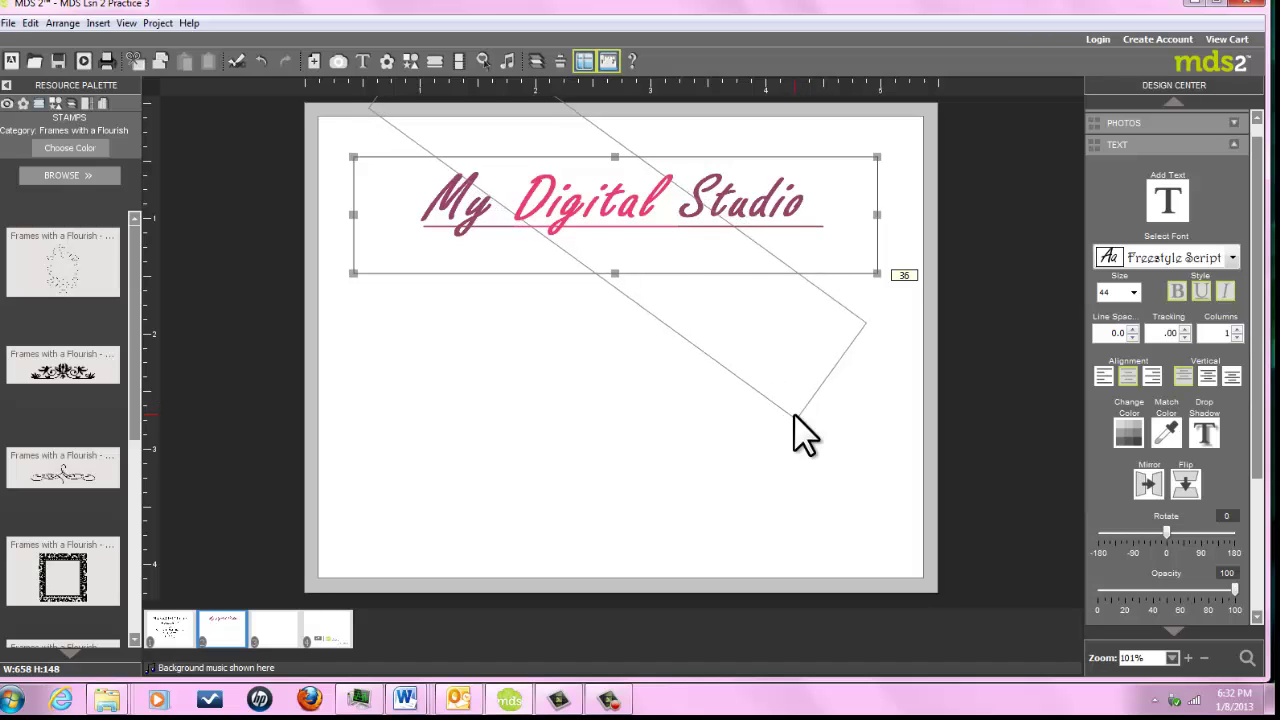
pyautogui.moveTo(723, 302); pyautogui.dragTo(817, 413)
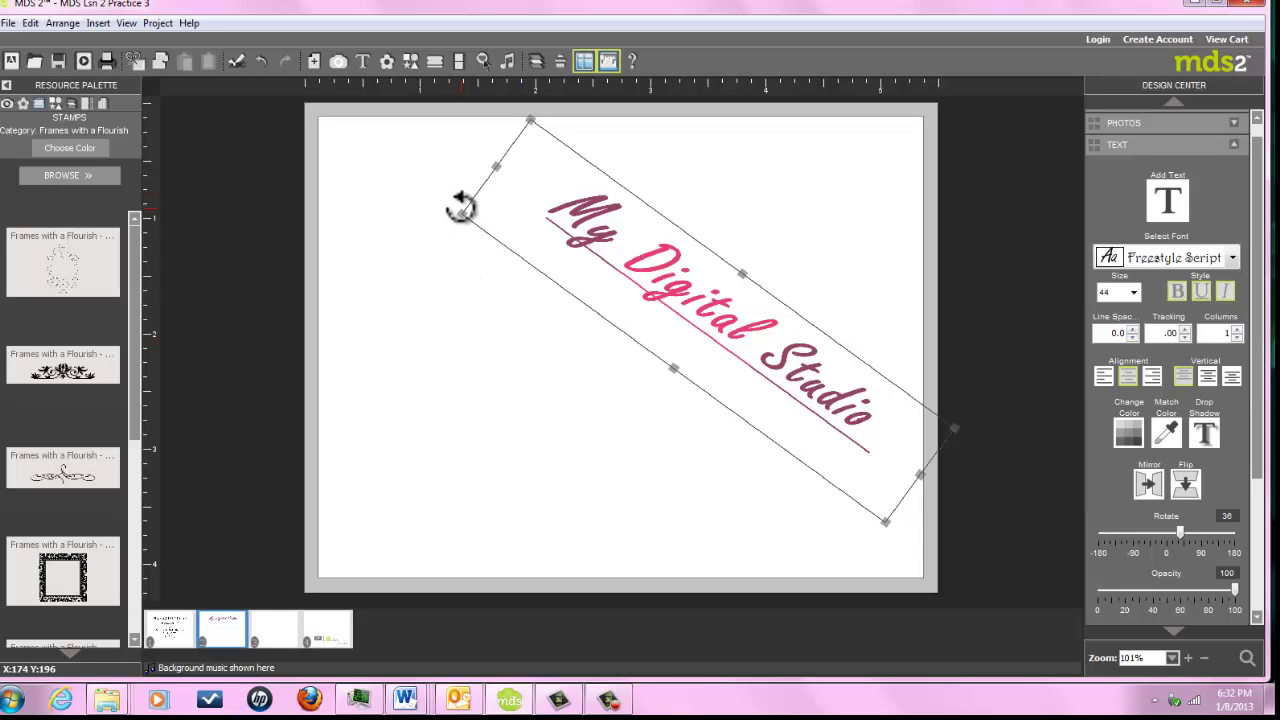
pyautogui.moveTo(458, 207); pyautogui.dragTo(657, 388)
pyautogui.moveTo(623, 320); pyautogui.dragTo(541, 301)
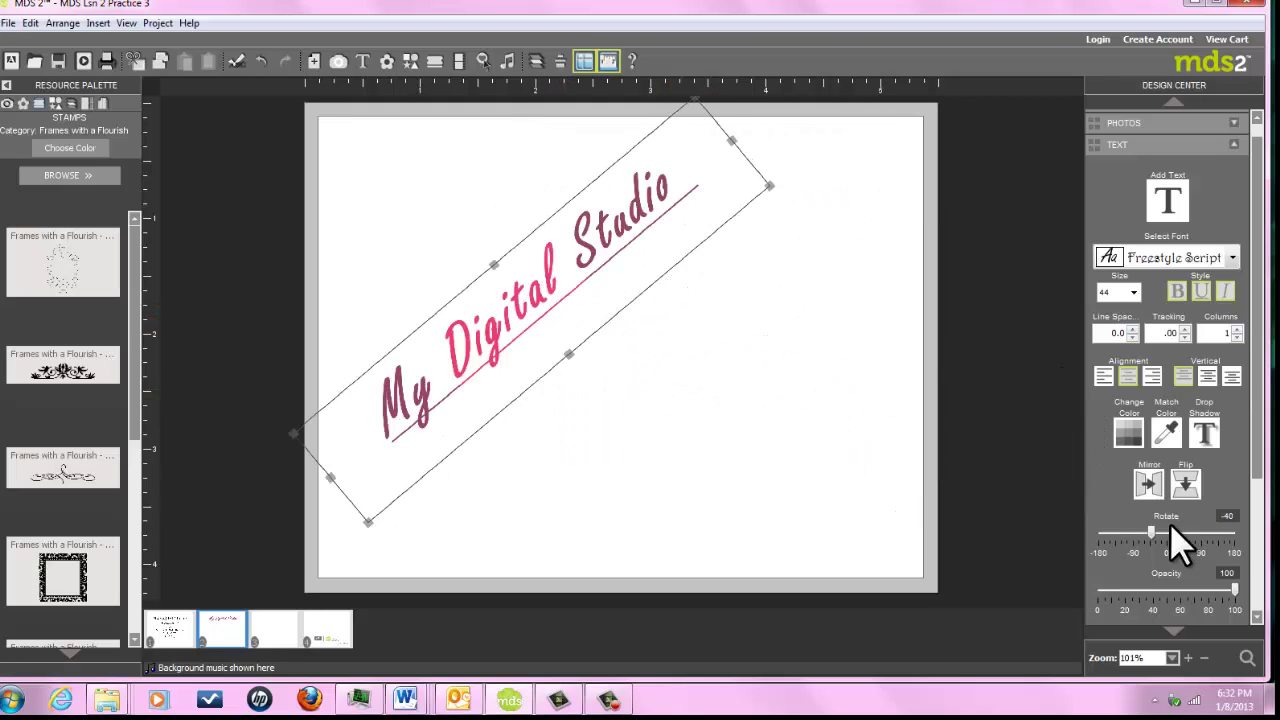
# Adjust the title's rotation to about -34 degrees, then set it to exactly -45 degrees.
pyautogui.moveTo(1168, 532); pyautogui.dragTo(1153, 534)
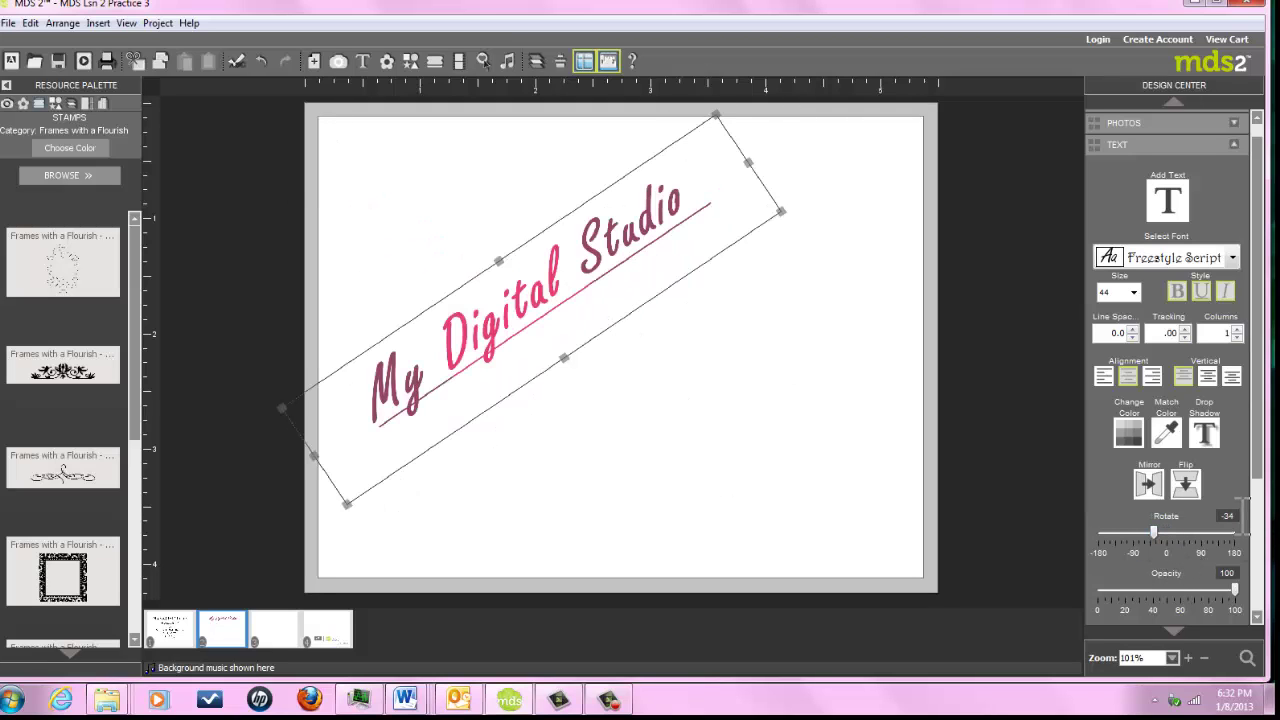
pyautogui.doubleClick(1238, 516)
pyautogui.write('-45')
pyautogui.press('Return')
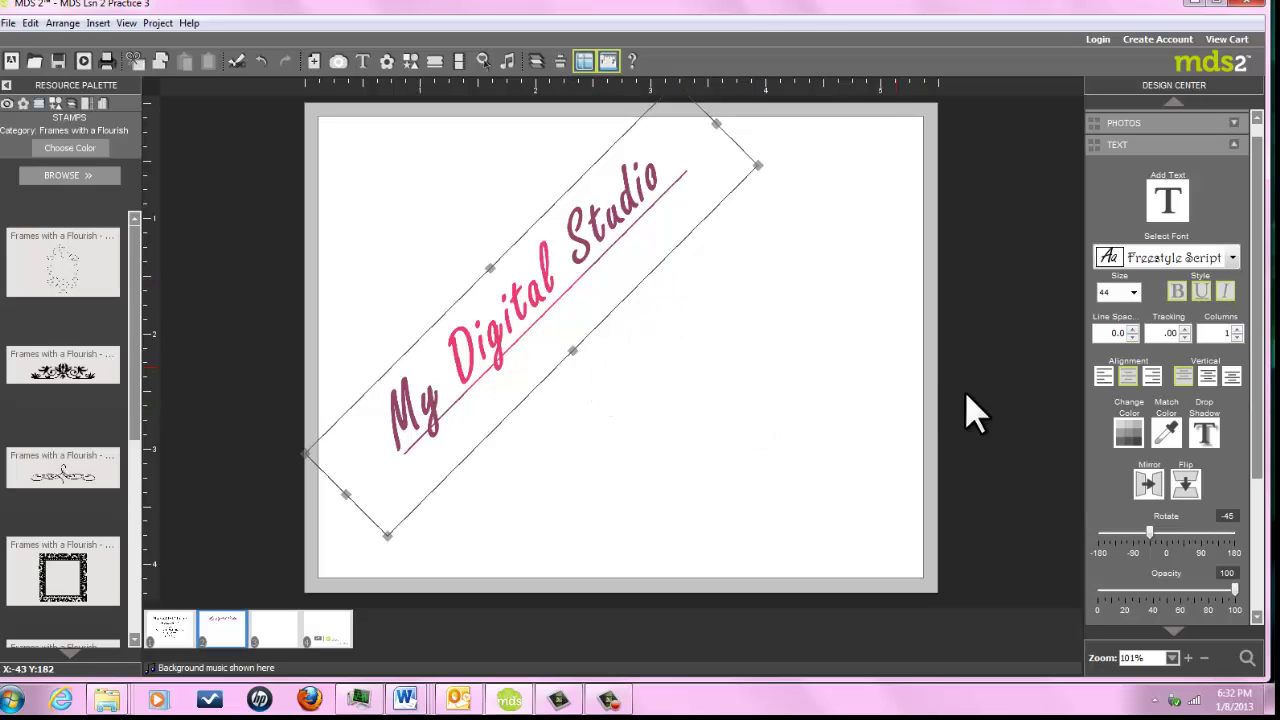
# Set the title's rotation to 0 and move its text box to the upper middle of the page.
pyautogui.doubleClick(1225, 516)
pyautogui.write('0')
pyautogui.press('Return')
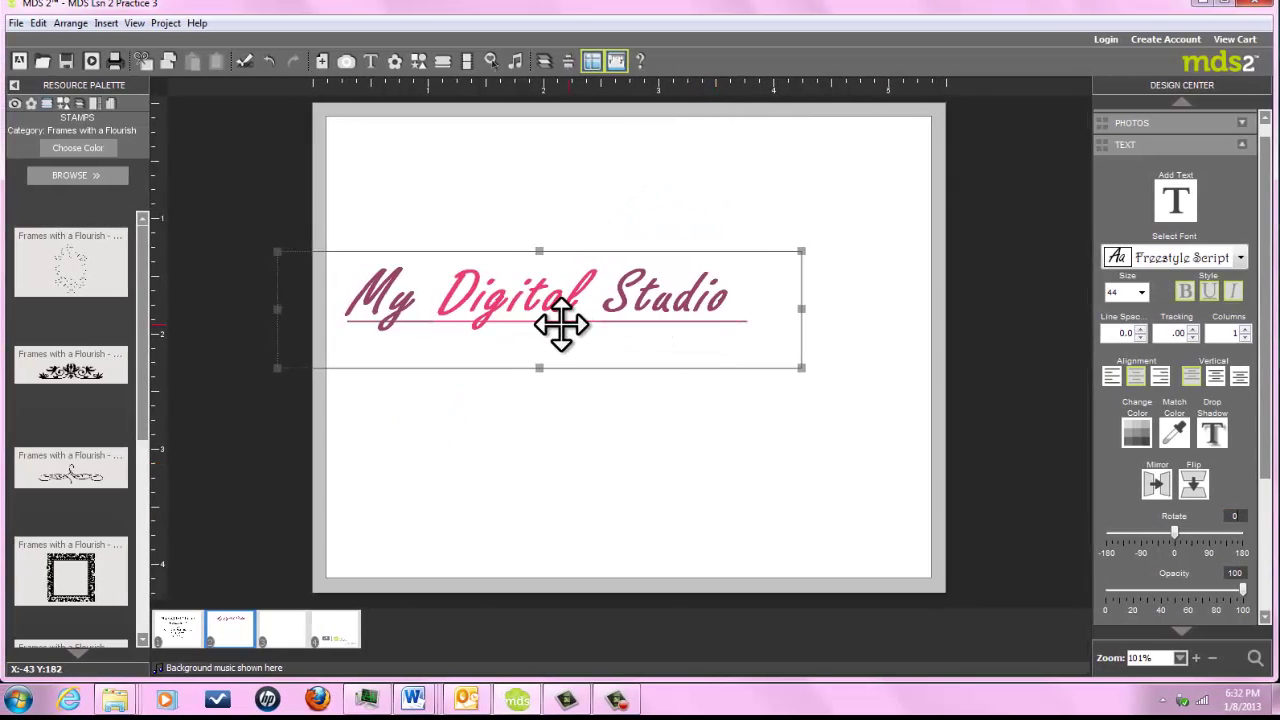
pyautogui.moveTo(560, 323); pyautogui.dragTo(640, 332)
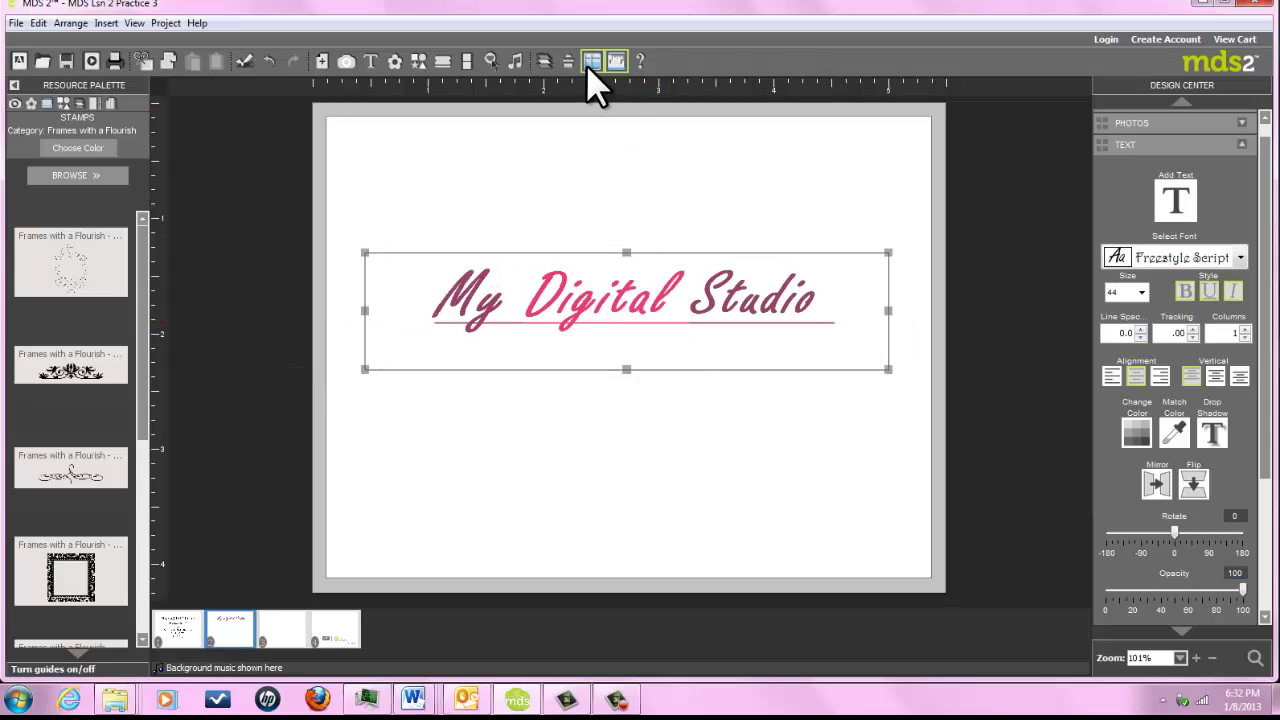
pyautogui.moveTo(657, 266); pyautogui.dragTo(638, 186)
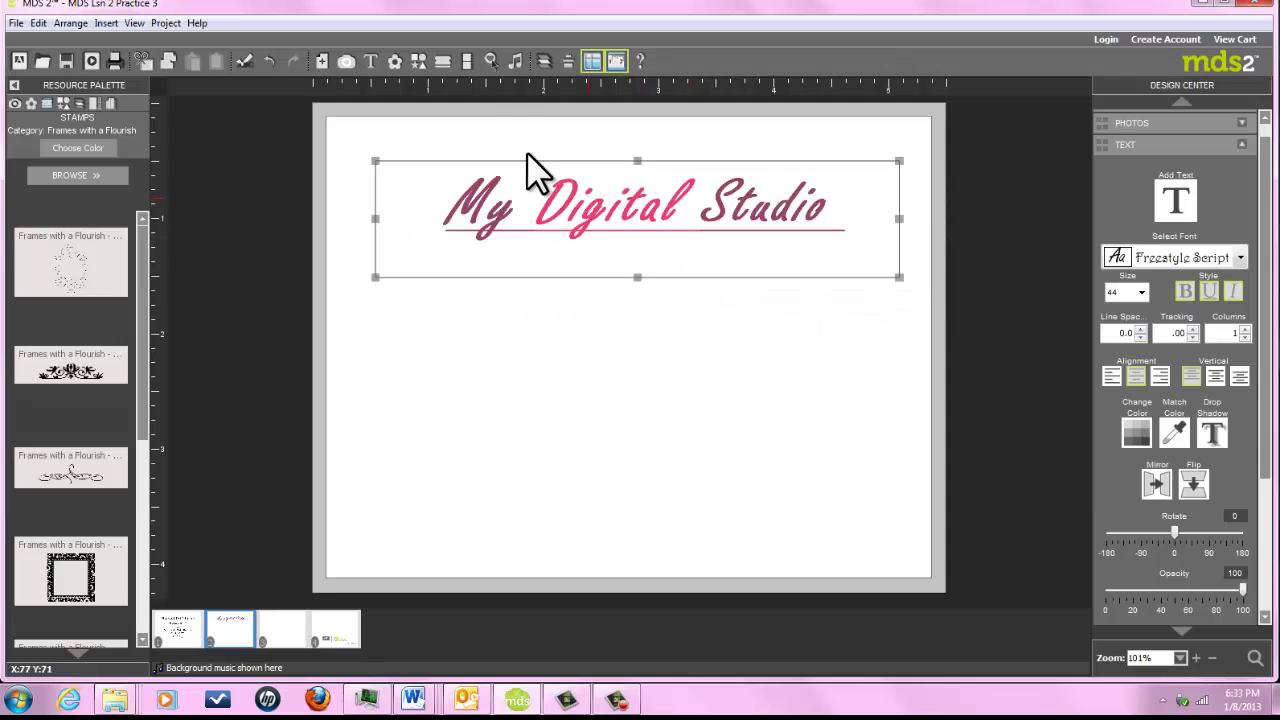
# Center the title's text box vertically and horizontally on the page.
pyautogui.click(568, 60)
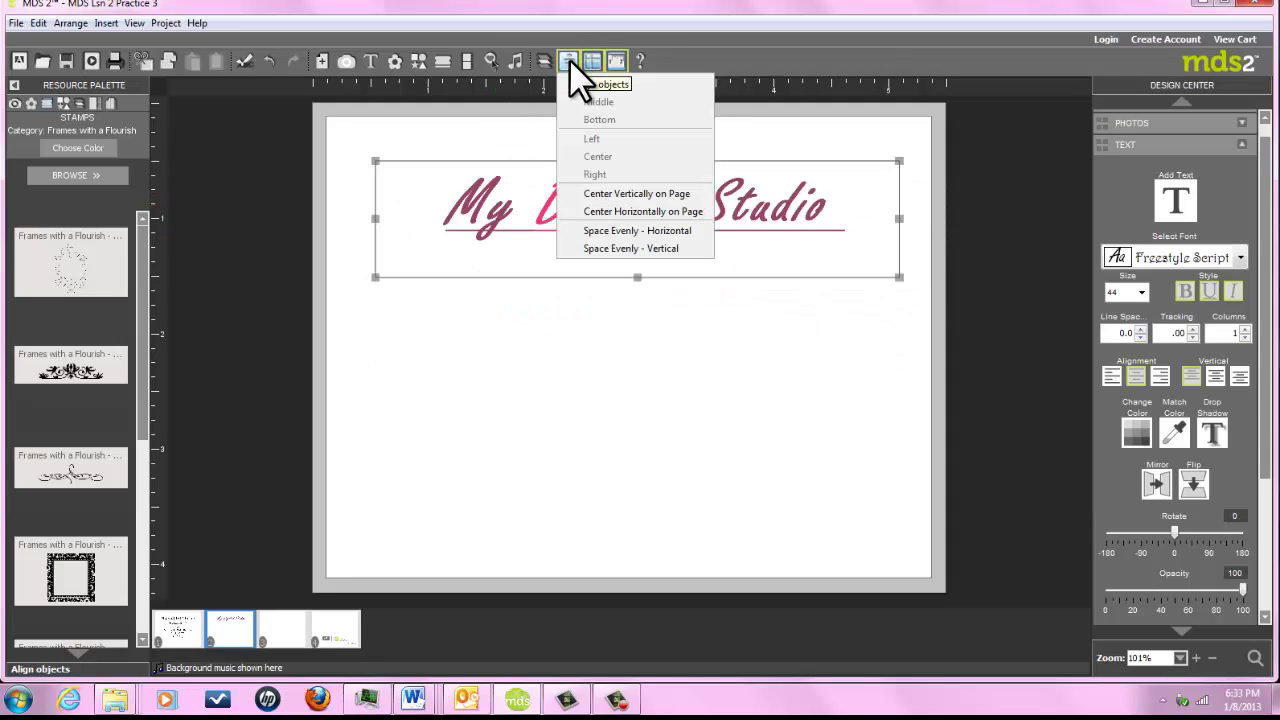
pyautogui.click(62, 24)
pyautogui.moveTo(70, 62)
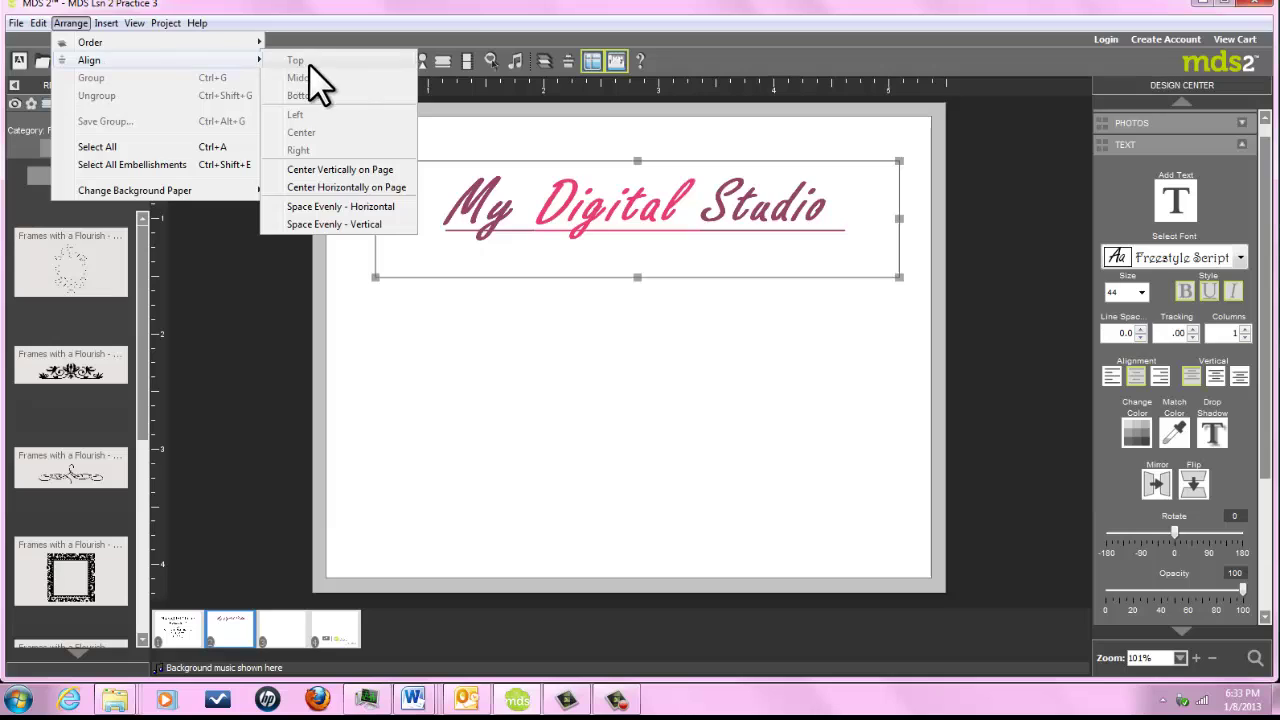
pyautogui.click(312, 172)
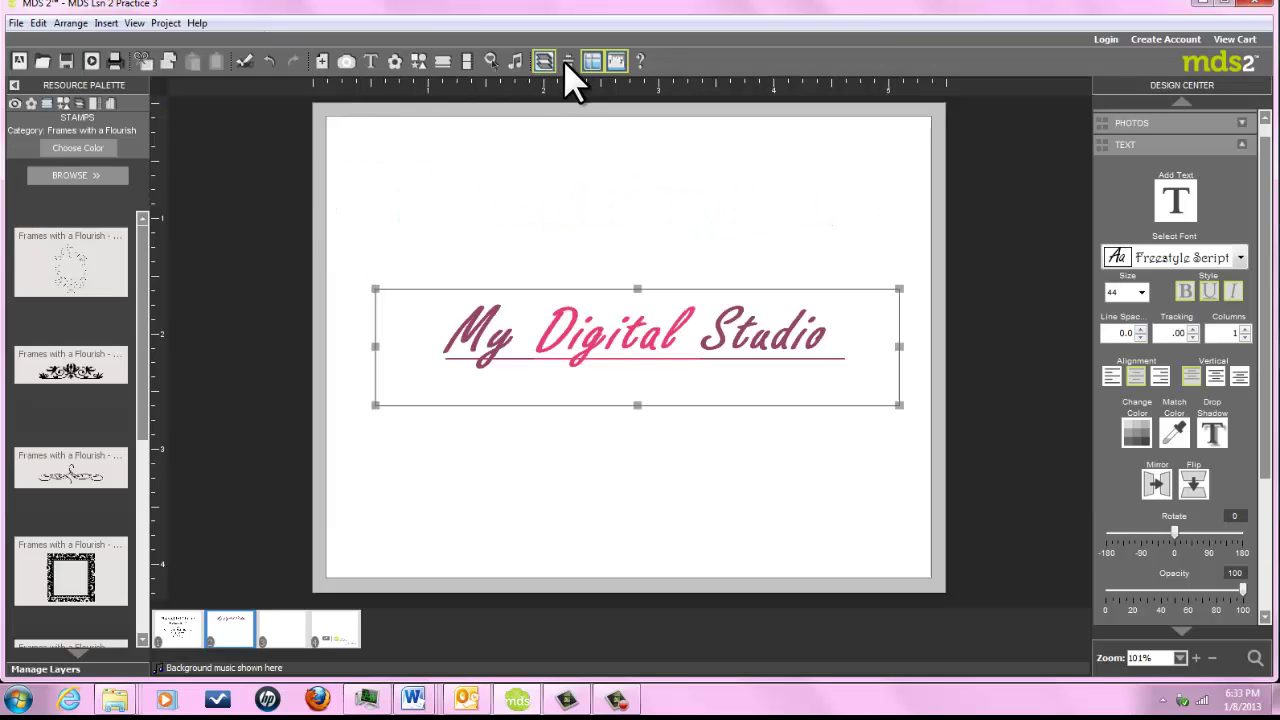
pyautogui.click(588, 61)
pyautogui.click(610, 211)
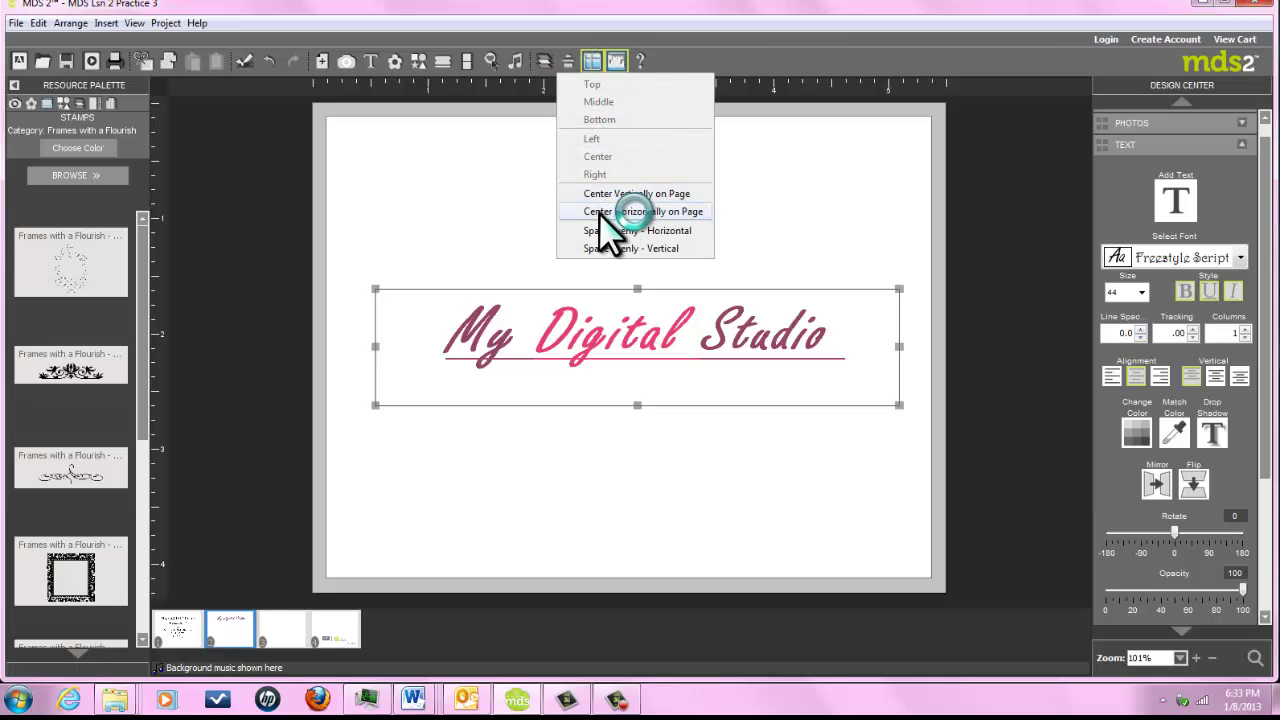
pyautogui.click(601, 211)
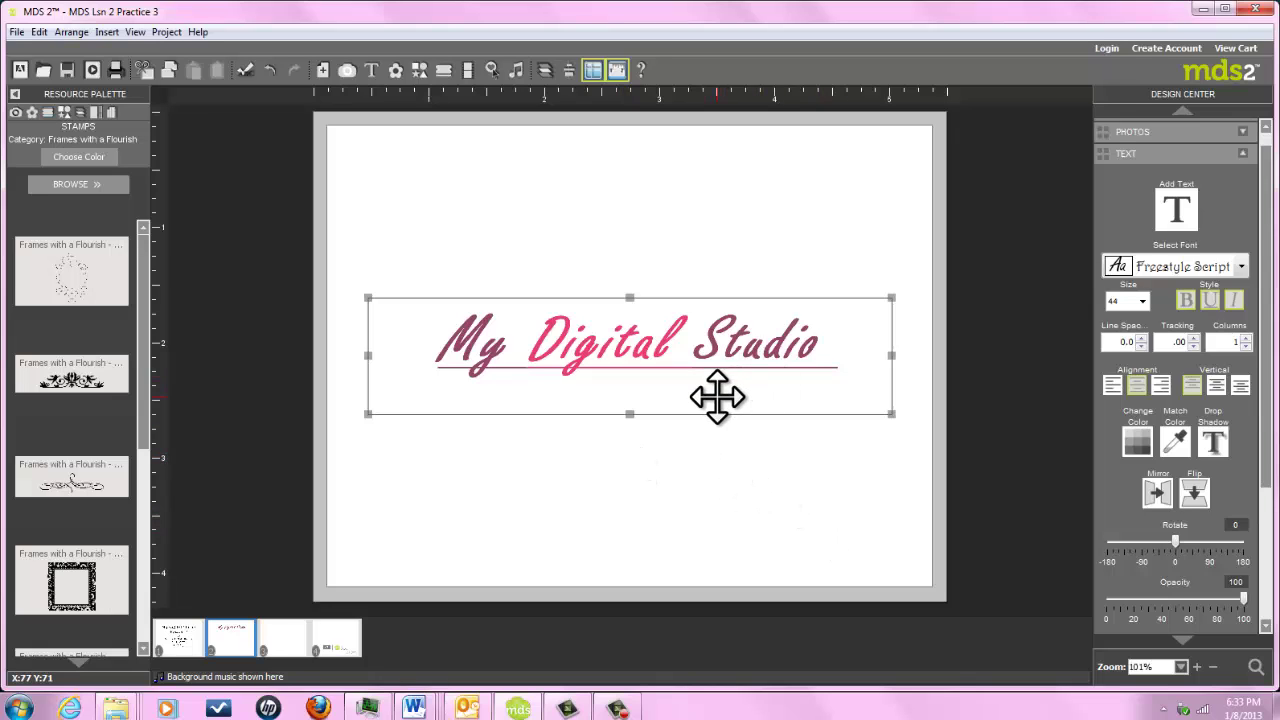
# Delete the title and add the Autumn Traditions - 6 designer series paper to the page as a page layer.
pyautogui.press('Delete')
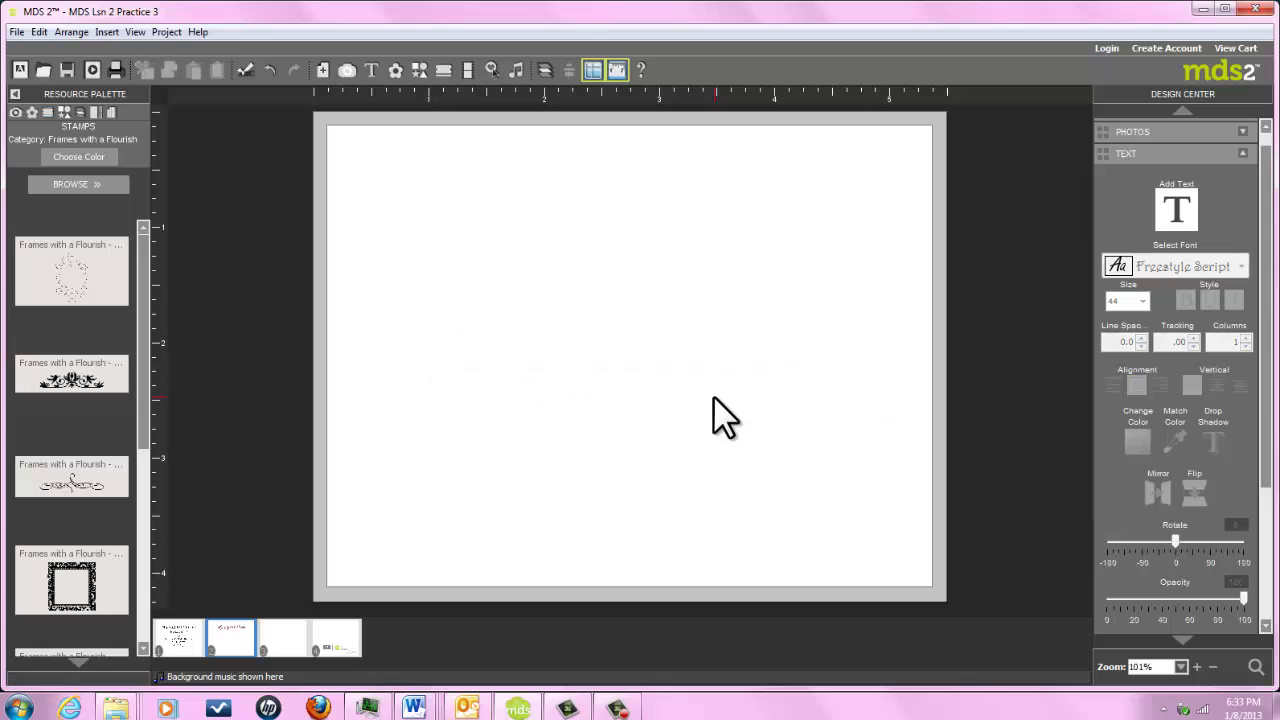
pyautogui.click(110, 112)
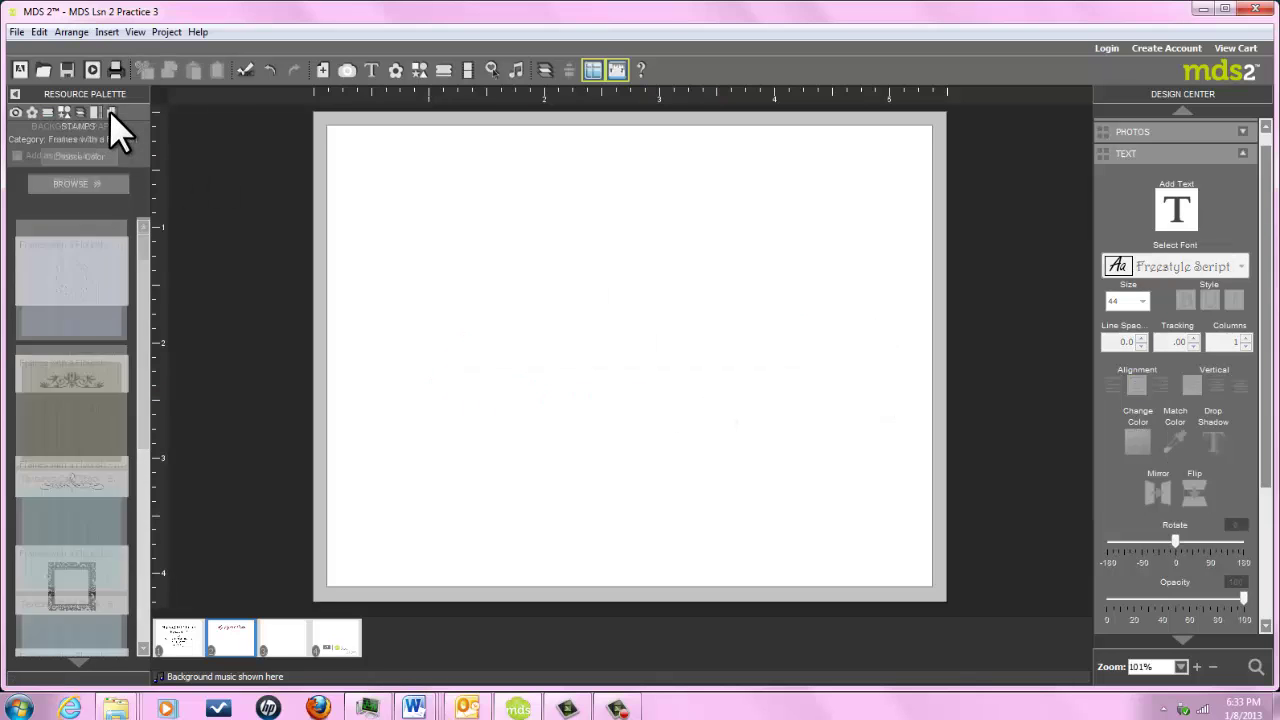
pyautogui.click(80, 183)
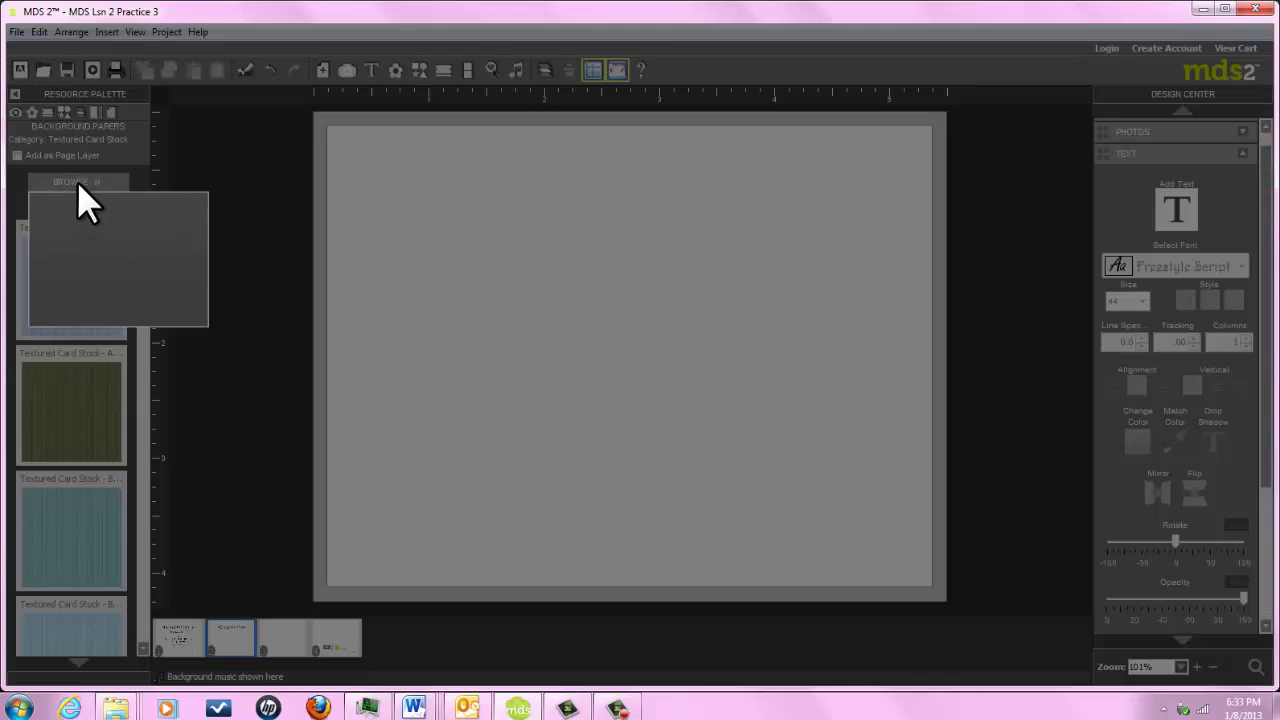
pyautogui.scroll(-5, 403, 528)
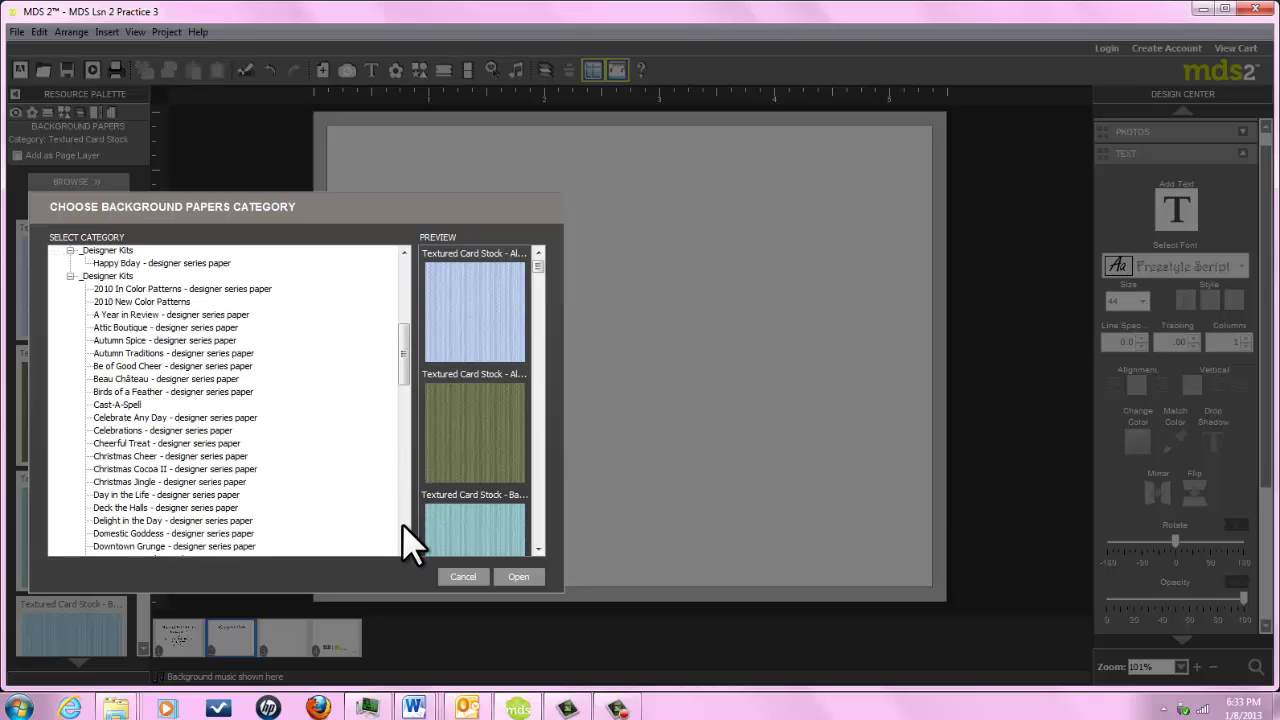
pyautogui.click(135, 352)
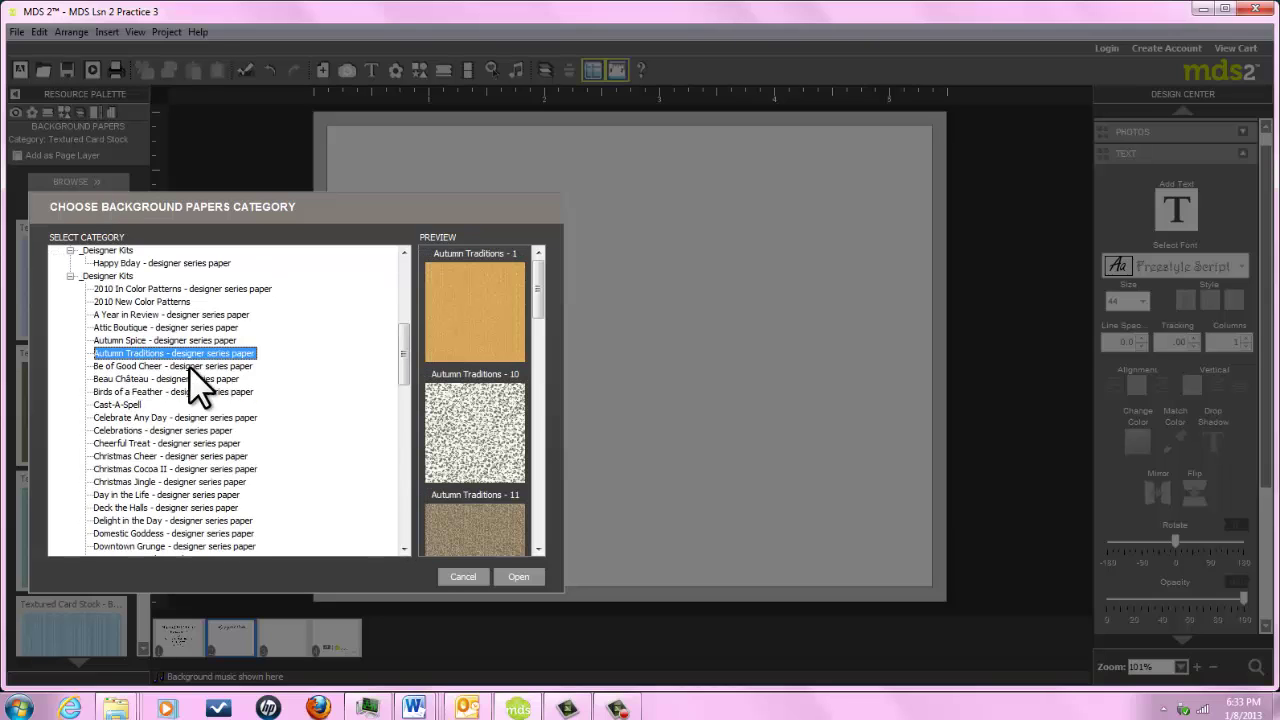
pyautogui.click(522, 578)
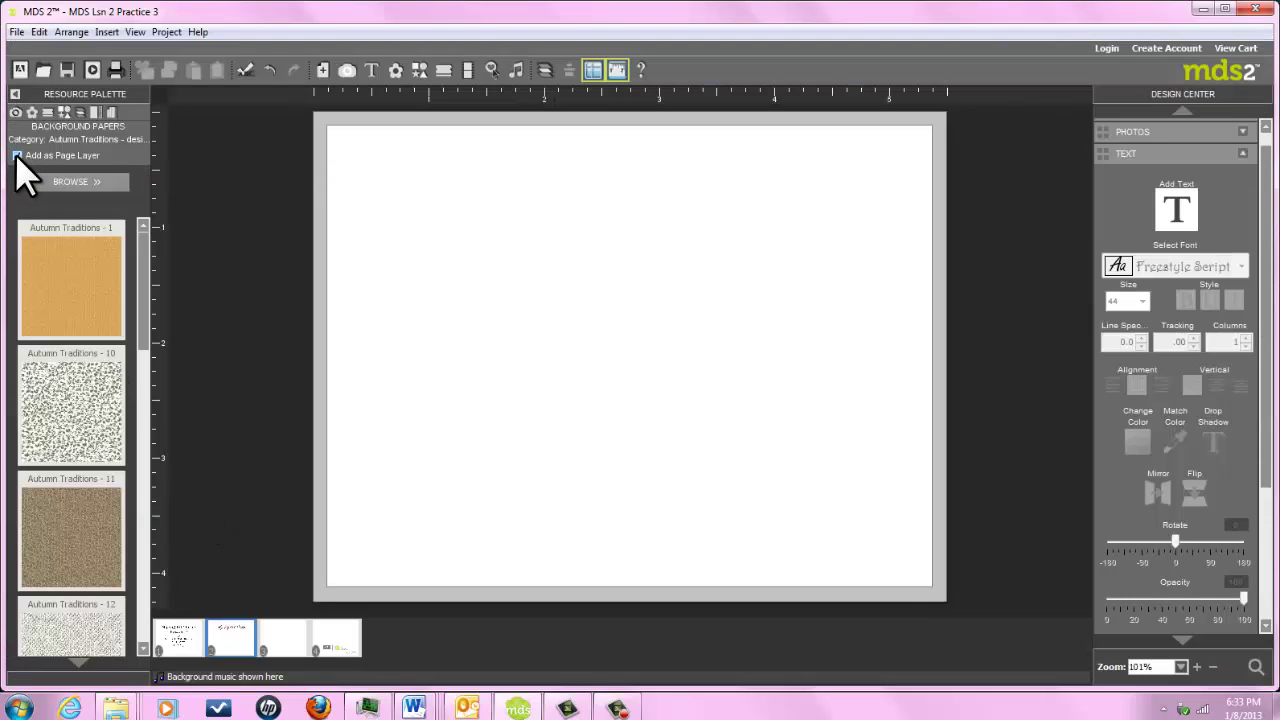
pyautogui.scroll(-5, 146, 630)
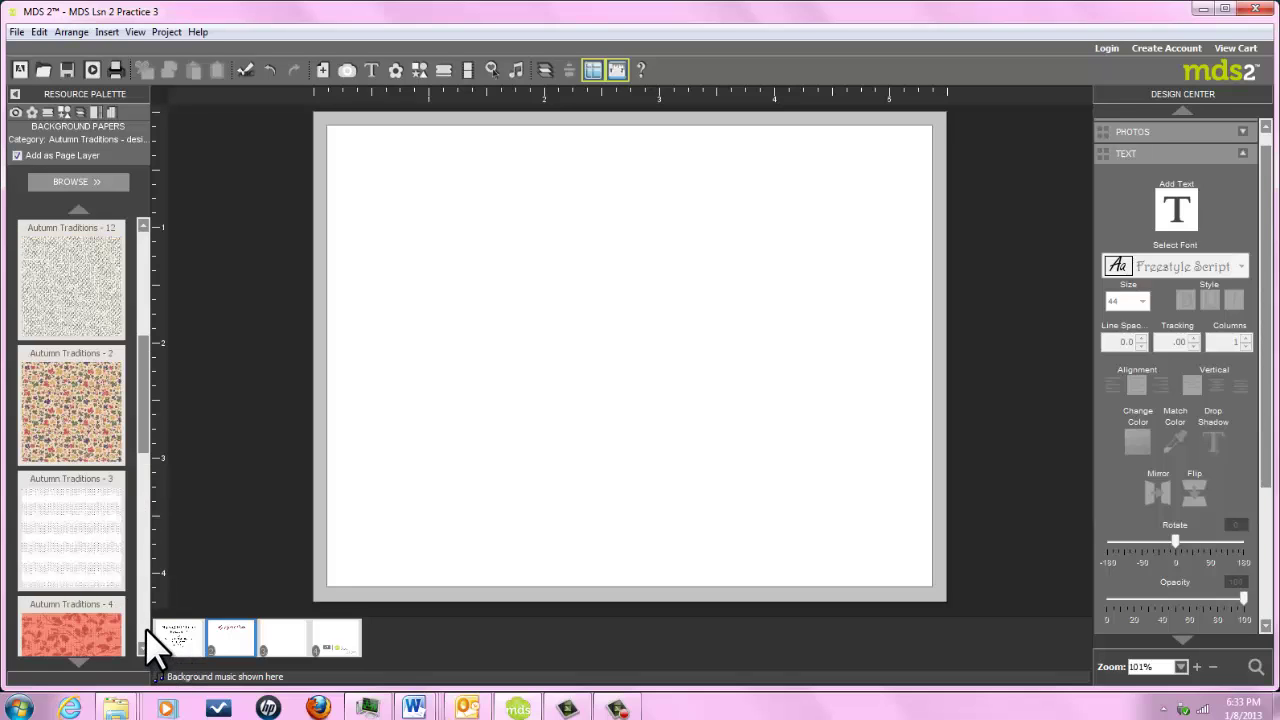
pyautogui.doubleClick(71, 556)
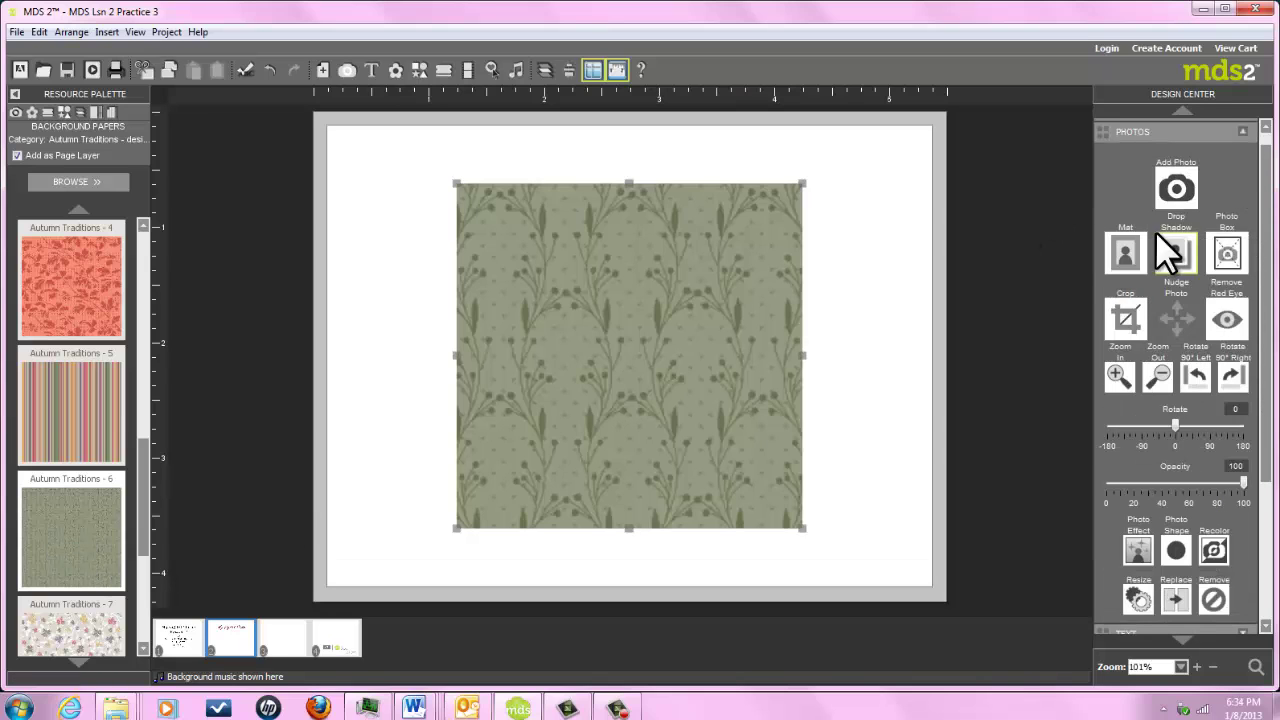
# Crop the patterned paper to about 5.24 by 4.01 inches, with the crop area starting at x 3.22, y 2.06.
pyautogui.click(1128, 333)
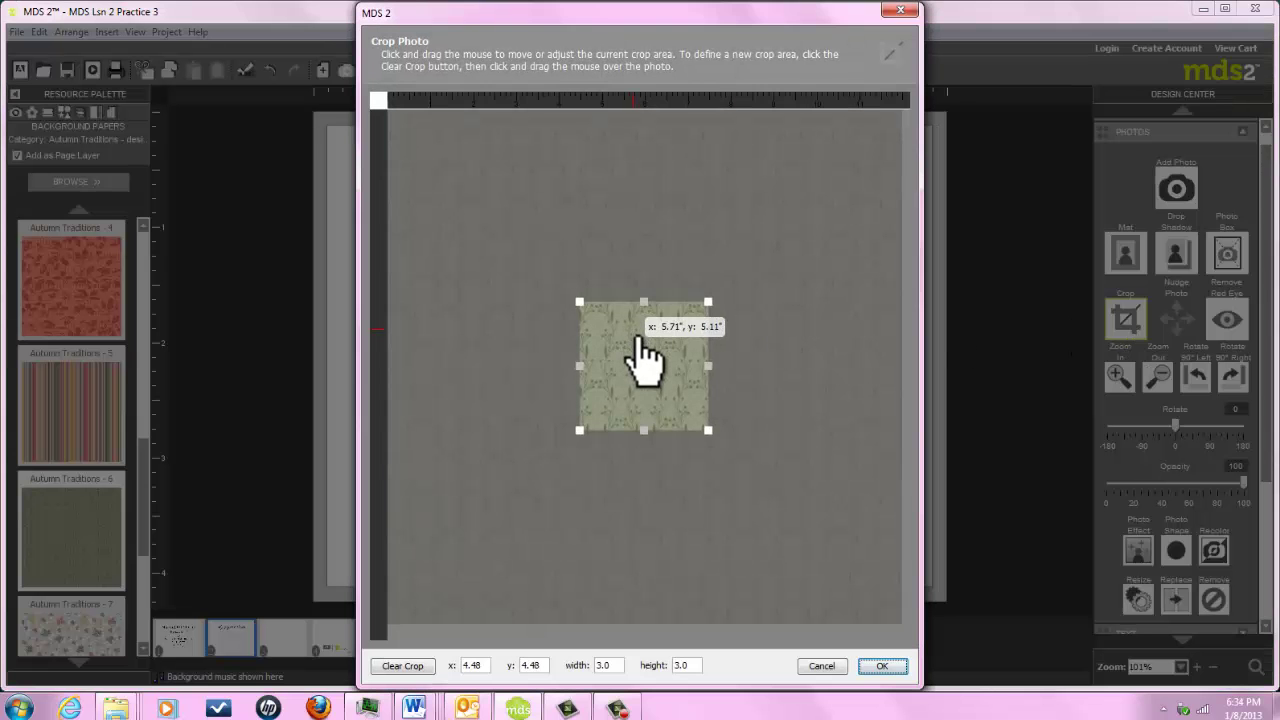
pyautogui.moveTo(634, 326); pyautogui.dragTo(449, 166)
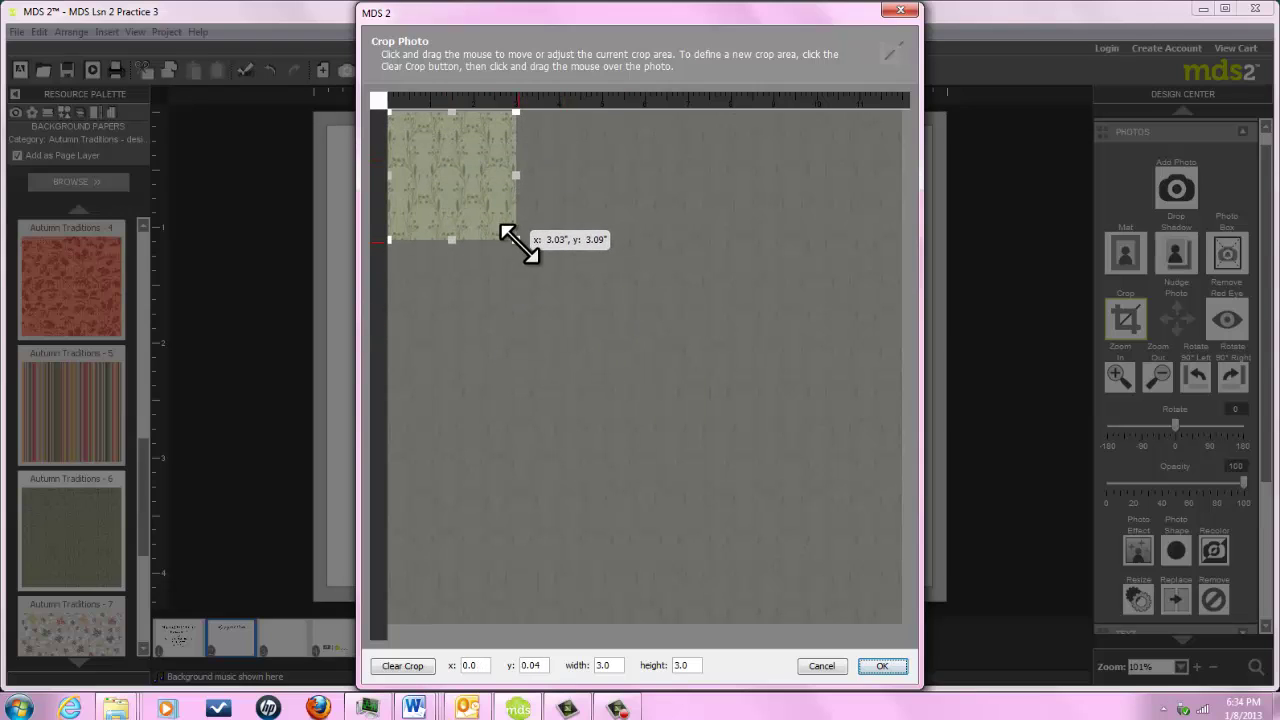
pyautogui.moveTo(518, 242); pyautogui.dragTo(557, 281)
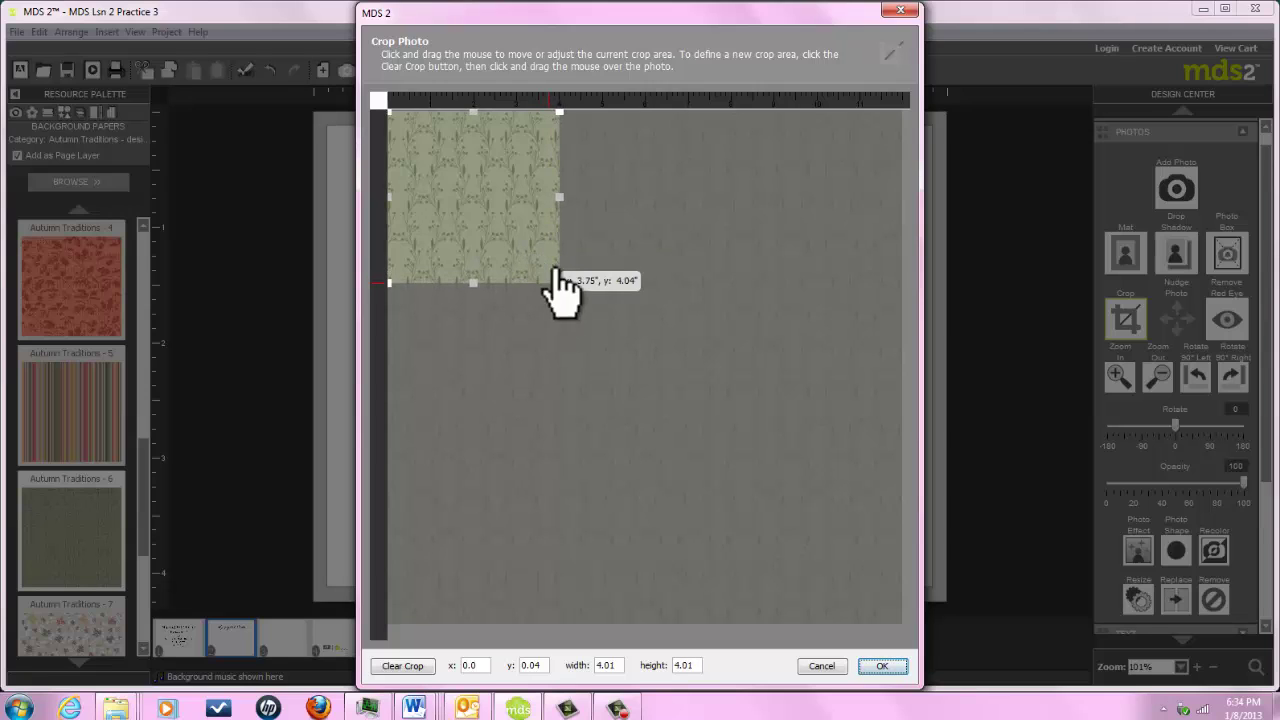
pyautogui.moveTo(560, 198); pyautogui.dragTo(612, 199)
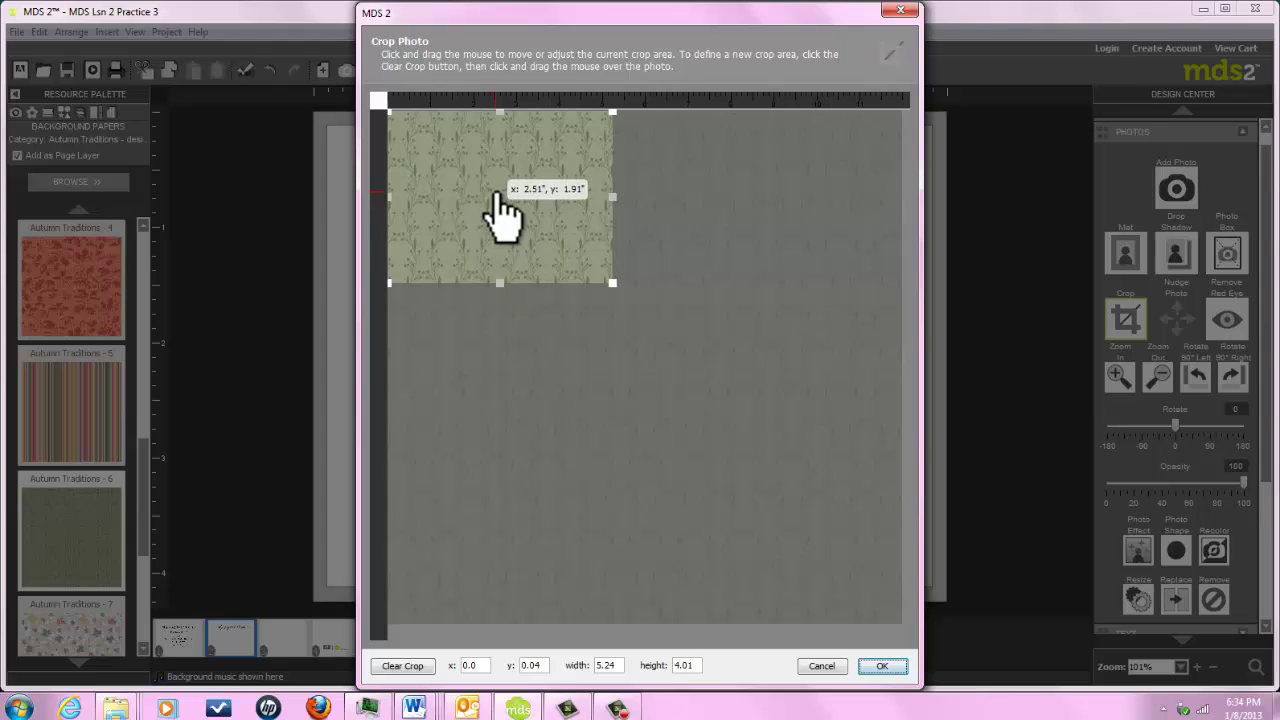
pyautogui.moveTo(500, 193); pyautogui.dragTo(642, 300)
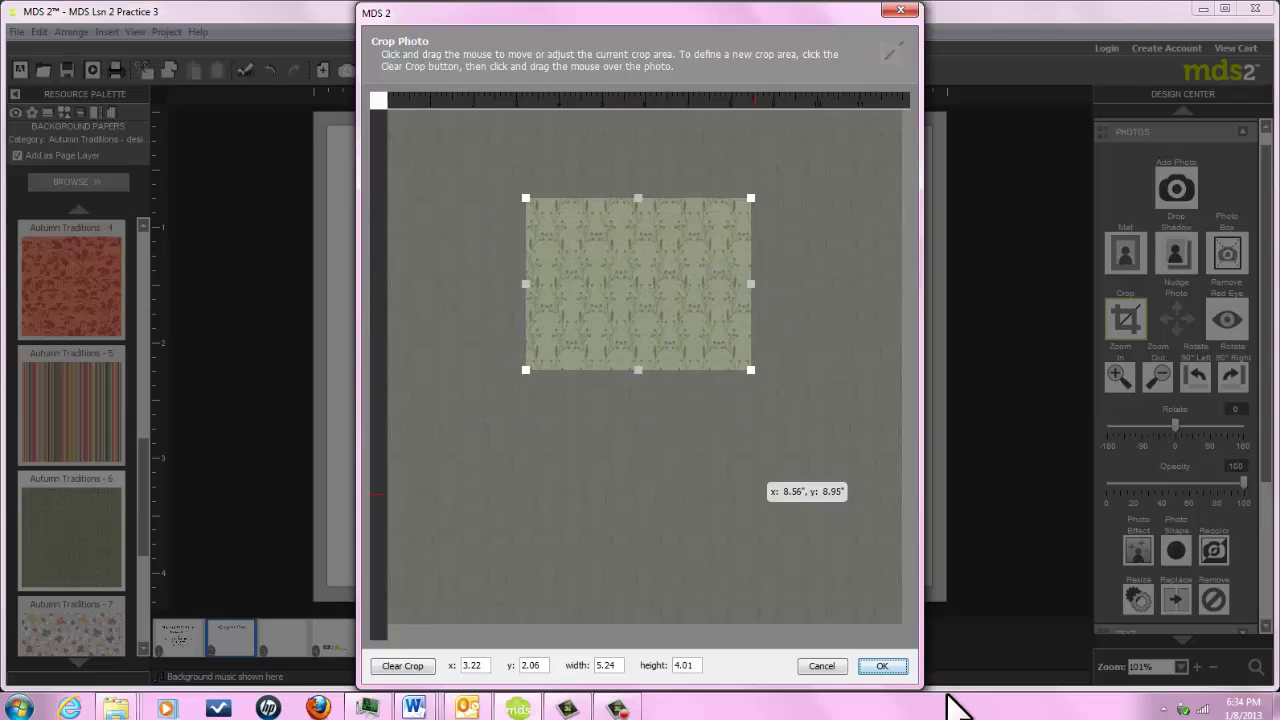
pyautogui.click(888, 665)
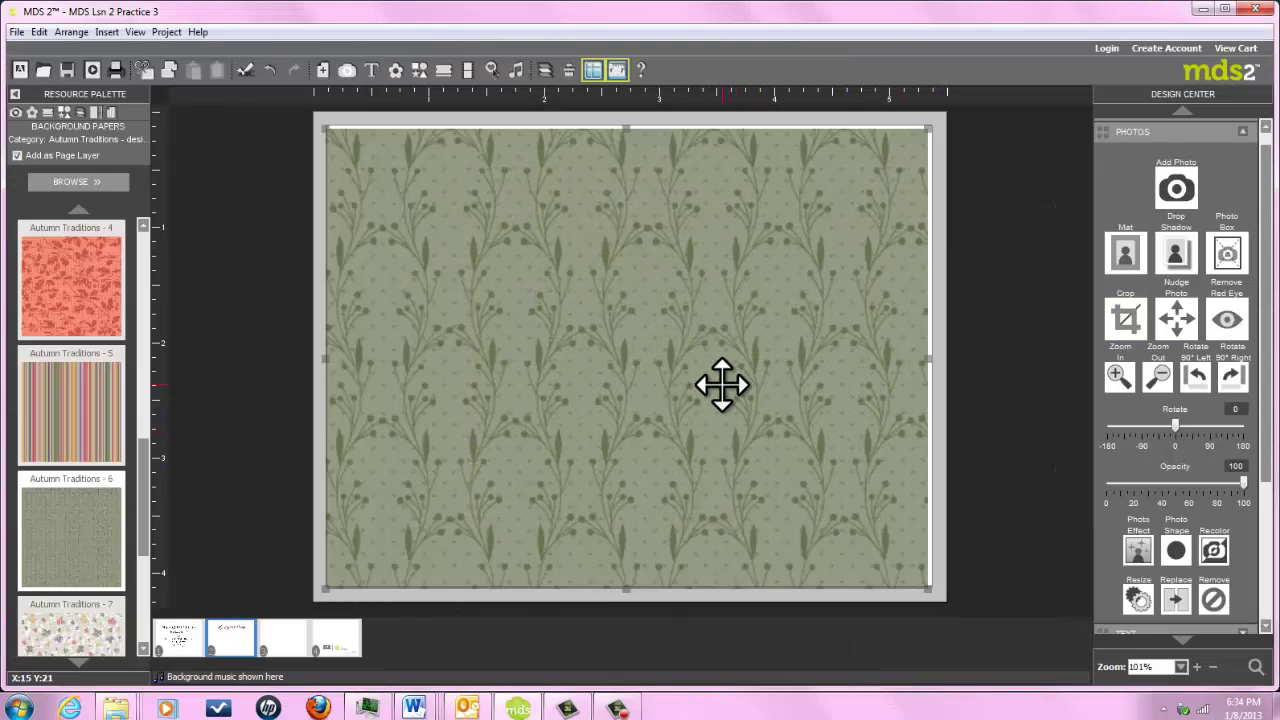
# Center the cropped paper layer vertically and horizontally on the page.
pyautogui.click(568, 70)
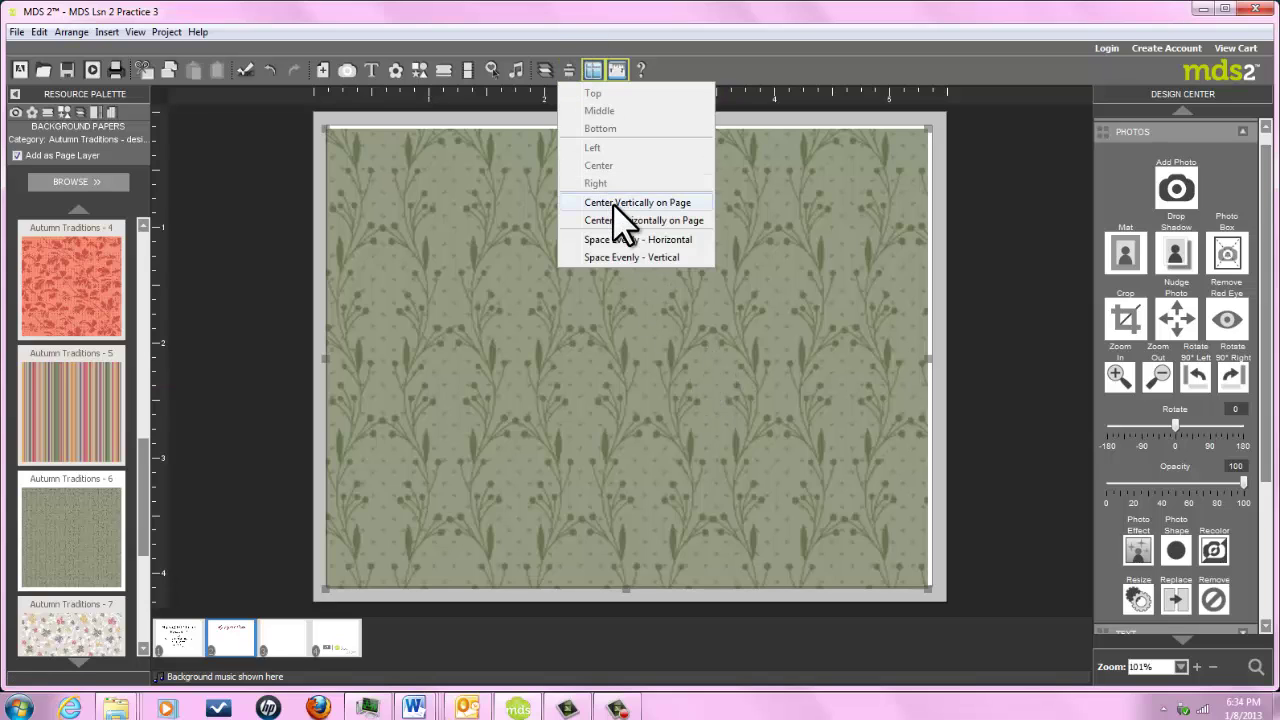
pyautogui.click(611, 202)
pyautogui.click(569, 70)
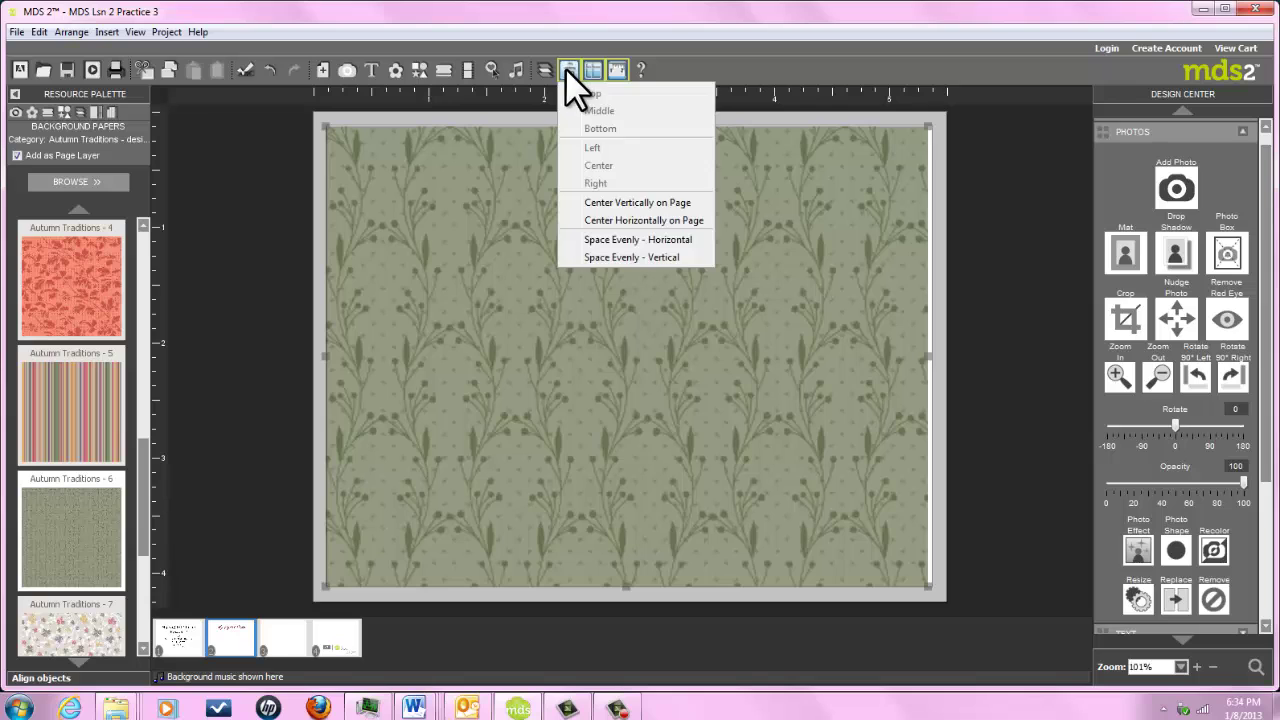
pyautogui.click(618, 220)
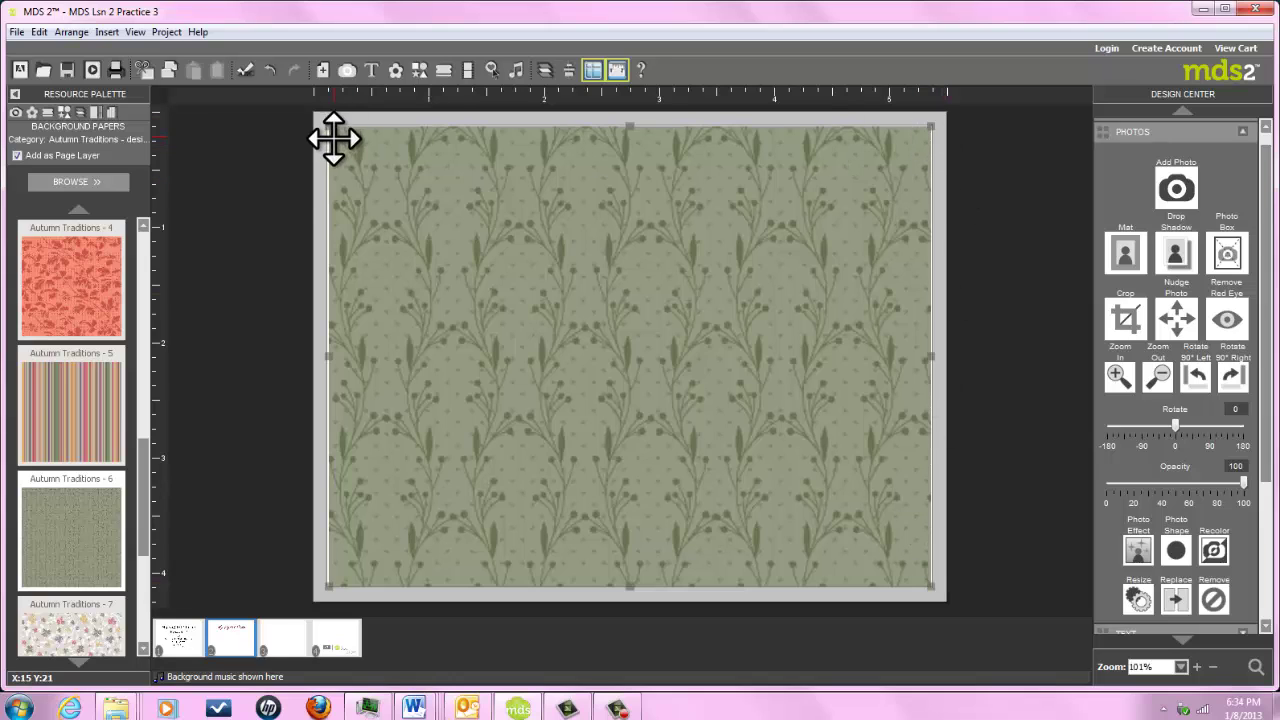
# Turn off the Card Bleed Area overlay and deselect the paper layer.
pyautogui.click(135, 32)
pyautogui.moveTo(143, 77)
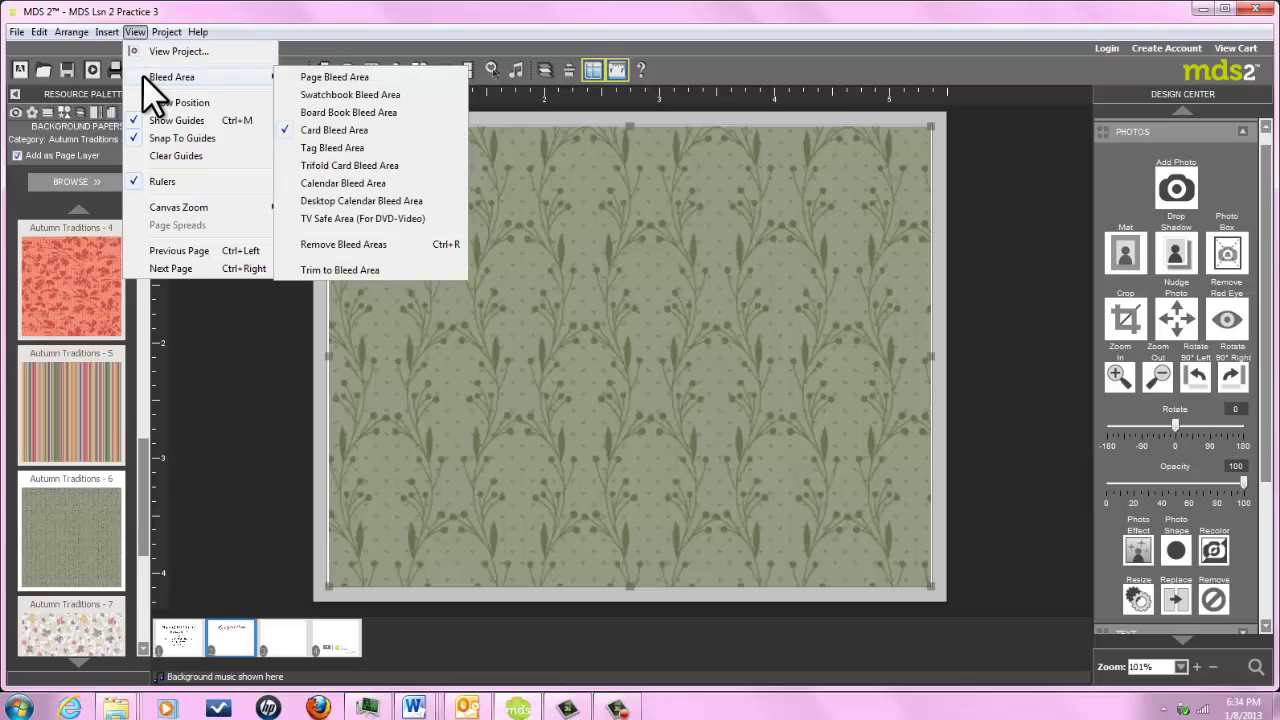
pyautogui.click(285, 130)
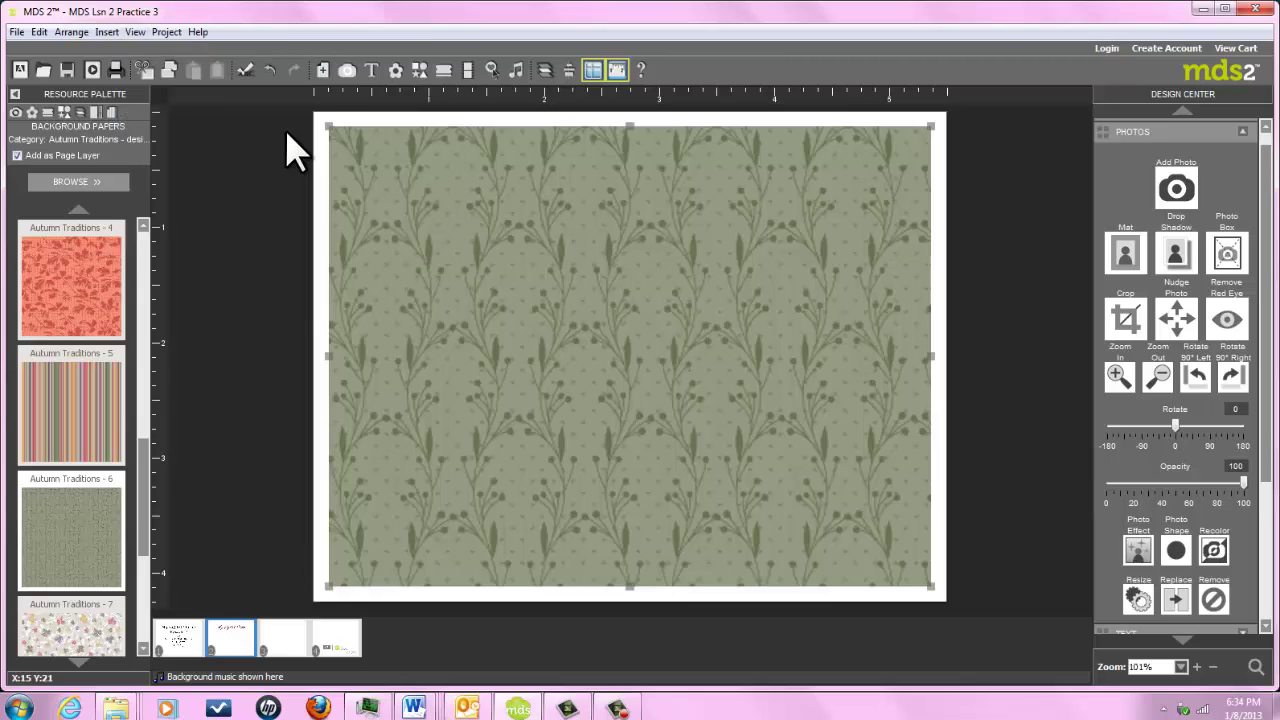
pyautogui.click(982, 295)
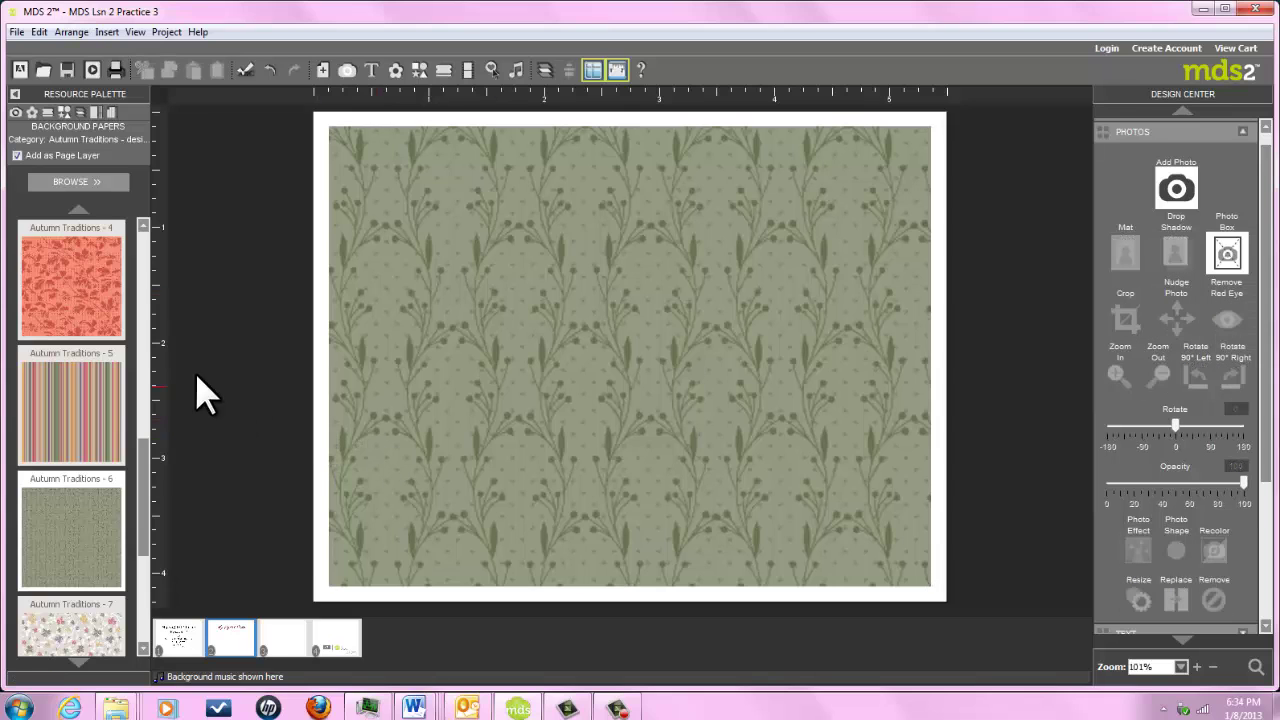
# Apply the olive-green Textured Card Stock as the page background behind the patterned paper, with Add as Page Layer off.
pyautogui.click(70, 182)
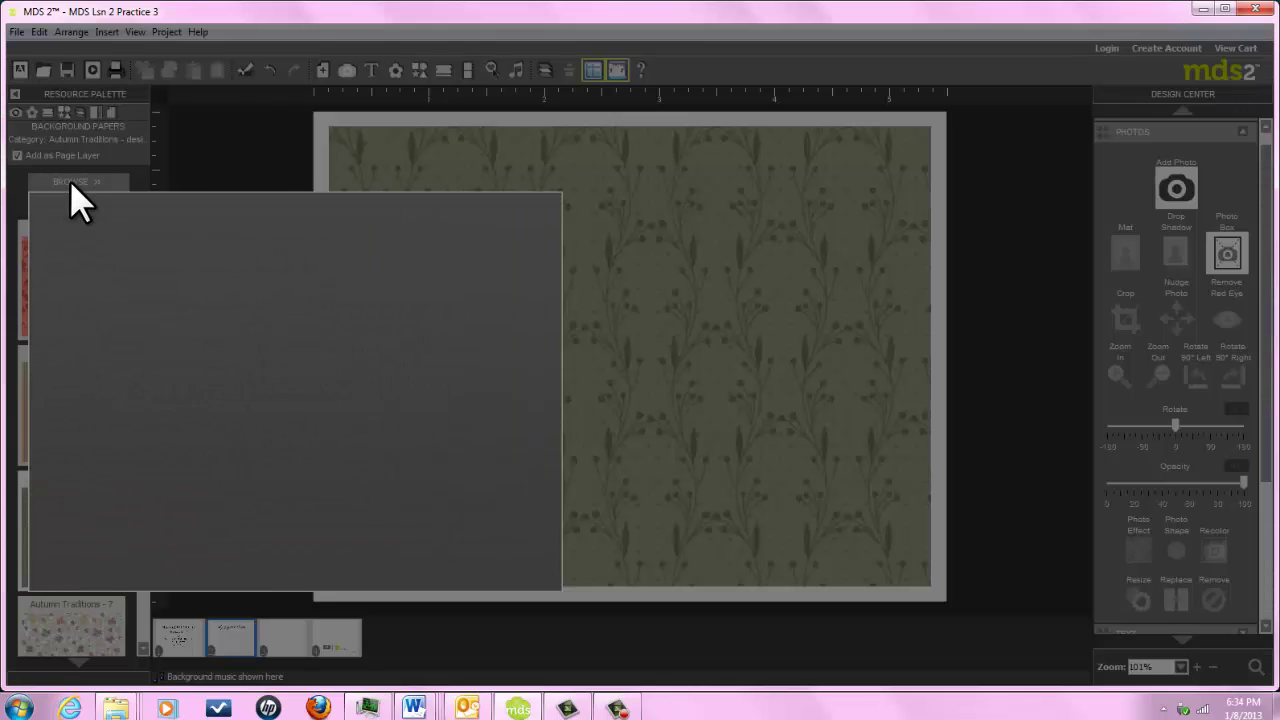
pyautogui.scroll(5, 406, 282)
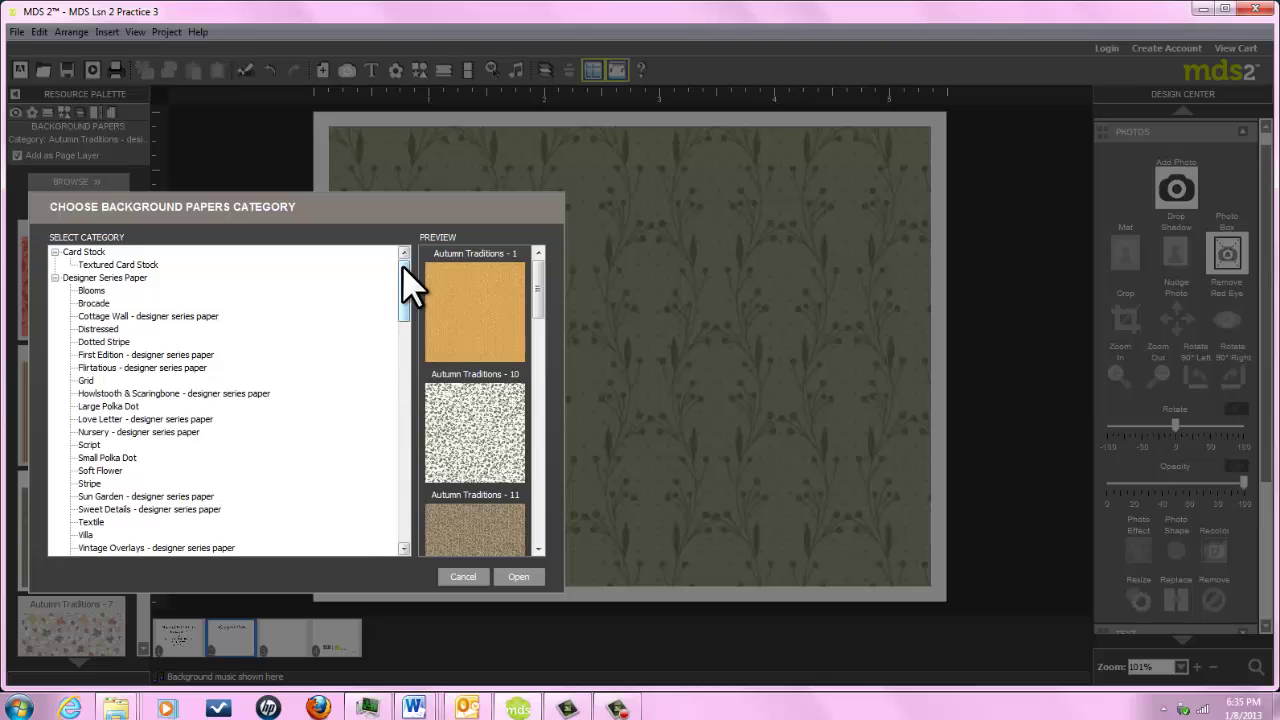
pyautogui.click(118, 265)
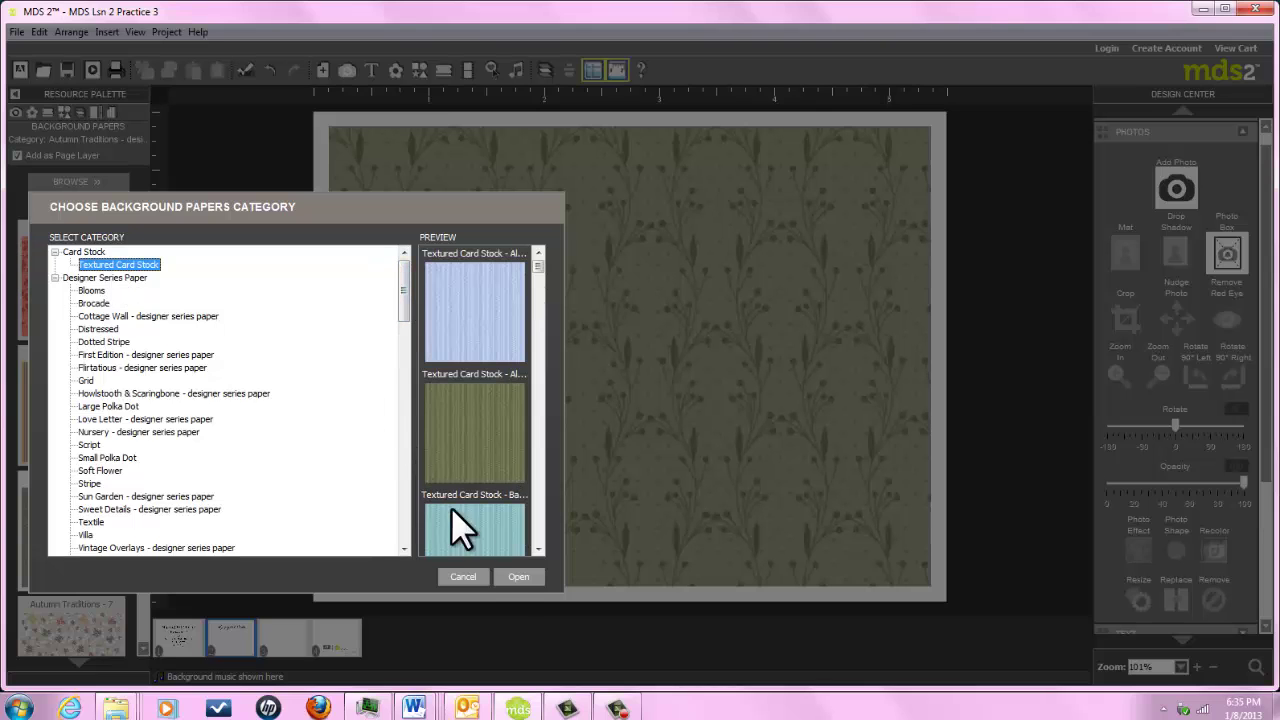
pyautogui.click(517, 578)
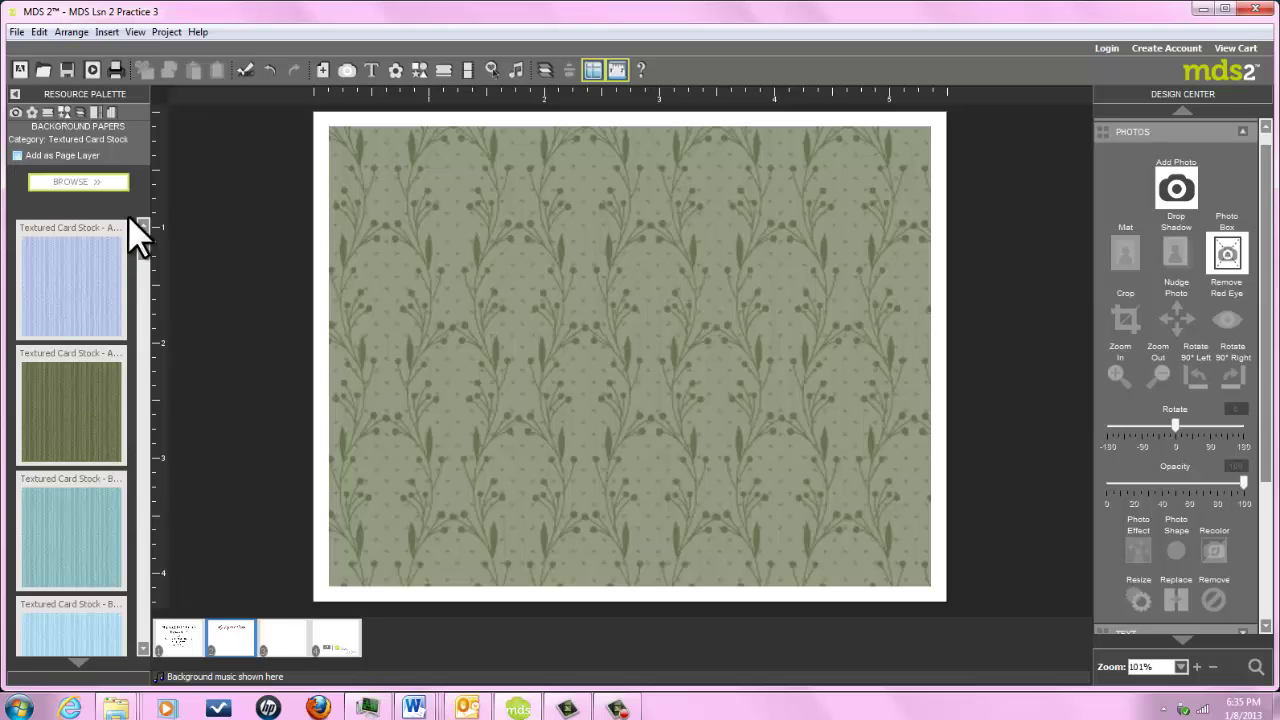
pyautogui.click(74, 404)
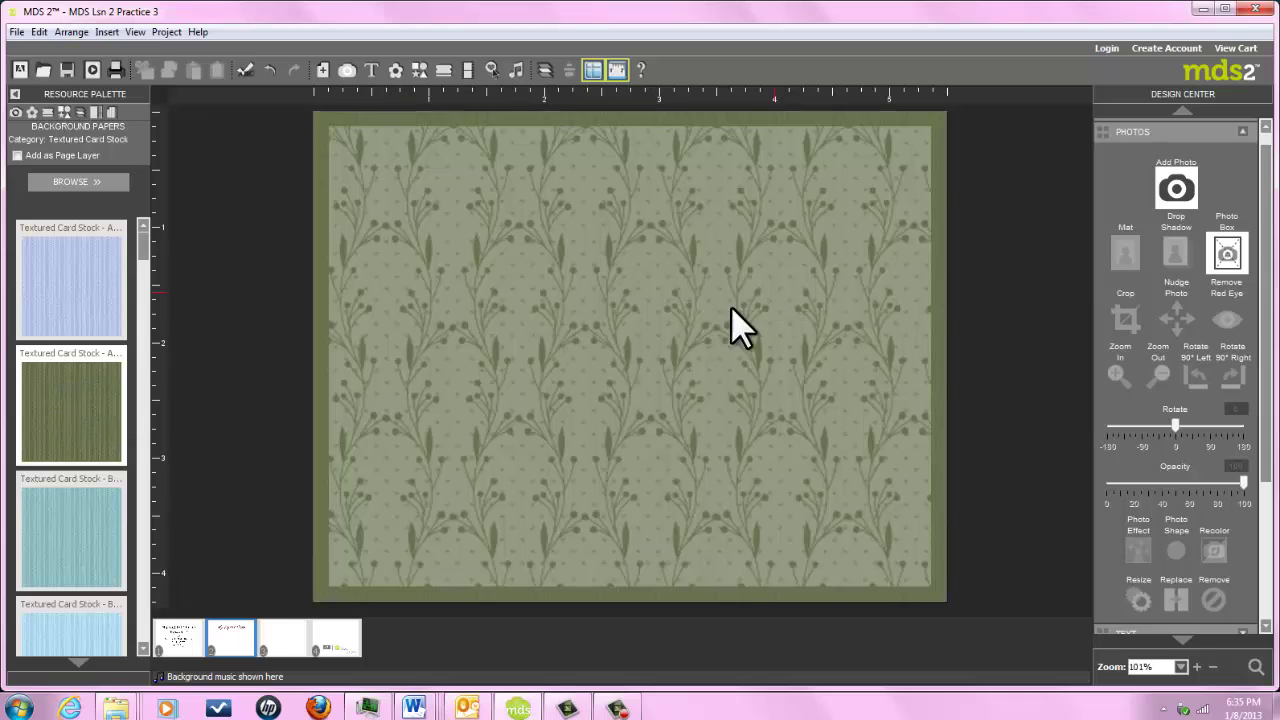
# Try the patterned paper layer's opacity at 53 and 34, and return it to 100.
pyautogui.click(637, 321)
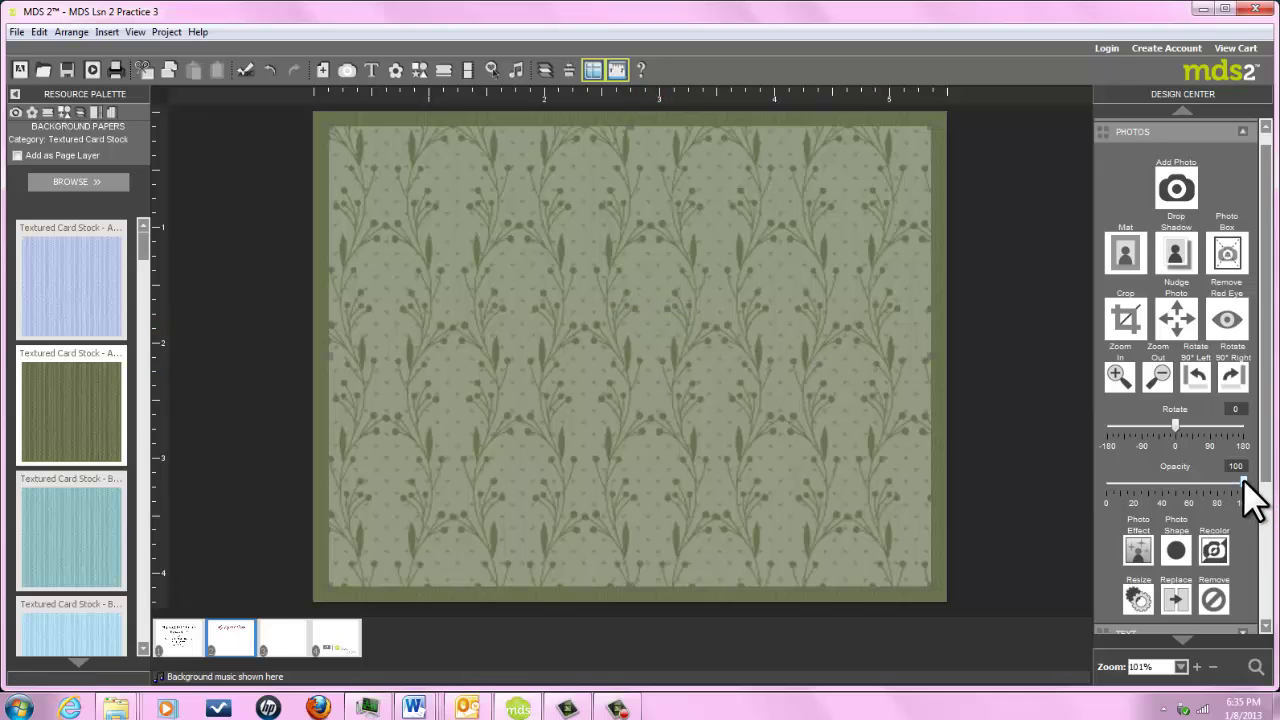
pyautogui.moveTo(1243, 481); pyautogui.dragTo(1179, 485)
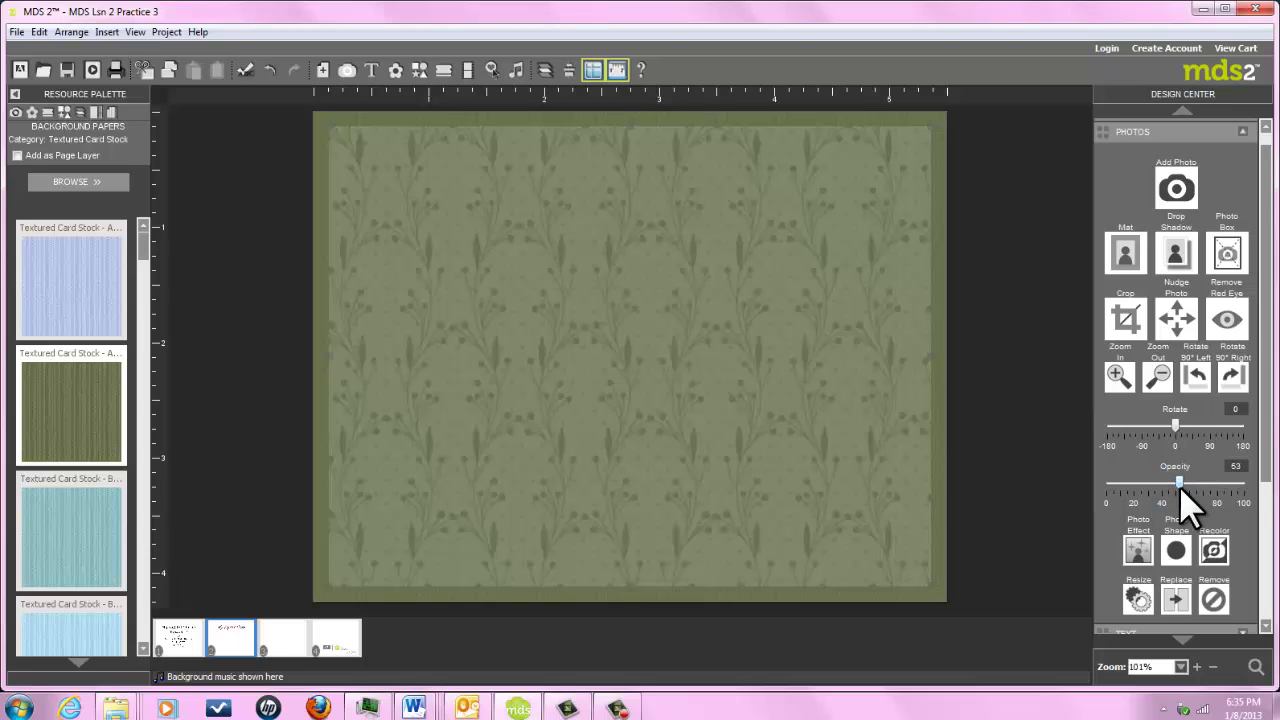
pyautogui.moveTo(1176, 481); pyautogui.dragTo(1150, 481)
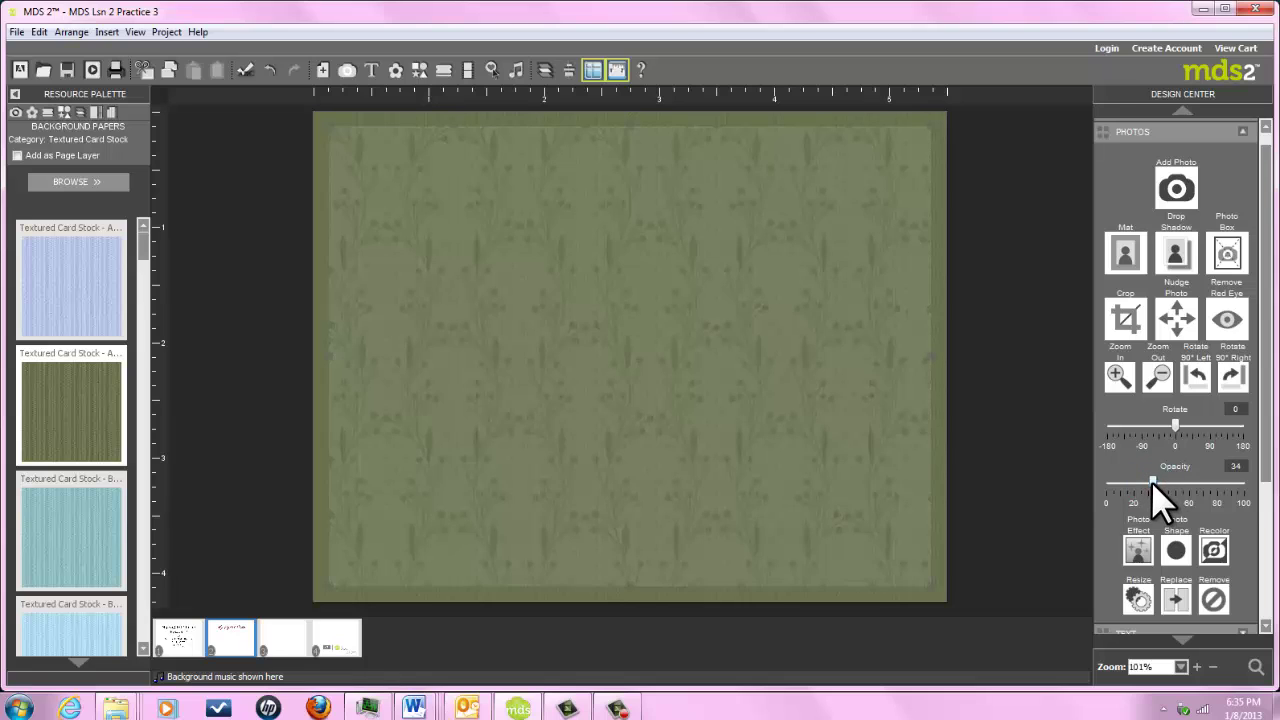
pyautogui.moveTo(1151, 481); pyautogui.dragTo(1242, 486)
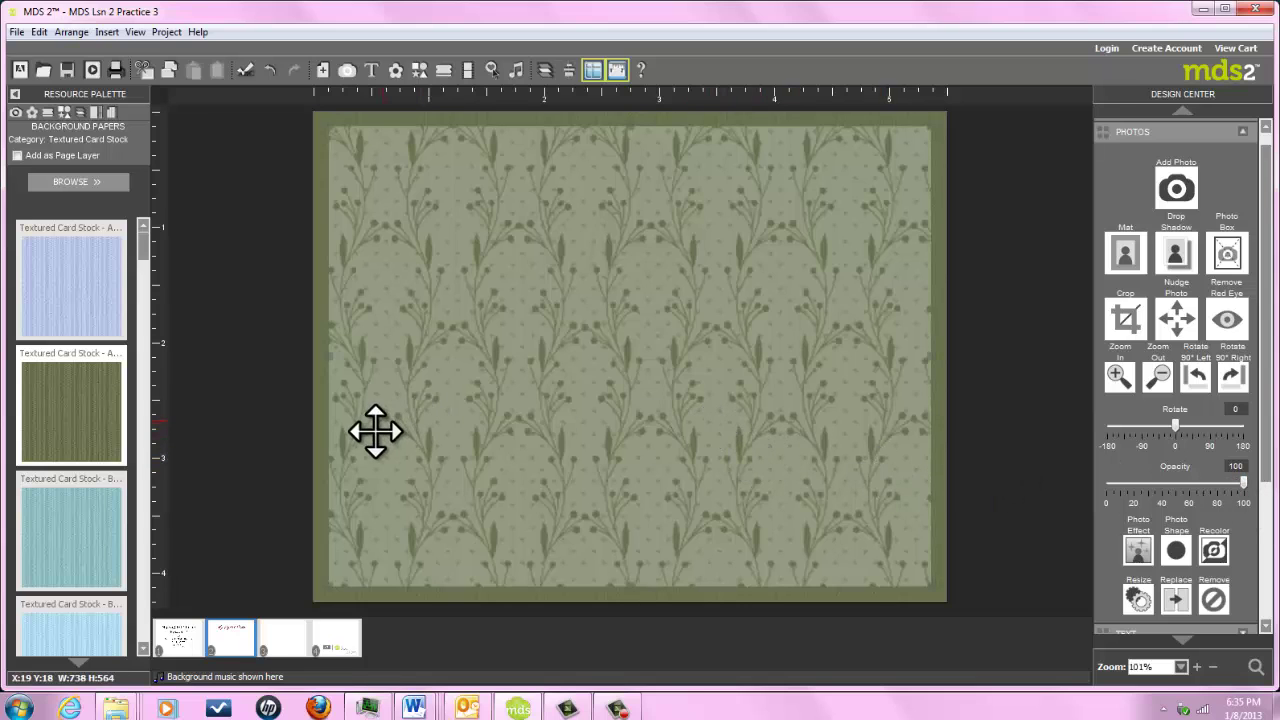
# Load the Piece of Cake - embellishments category into the resource palette.
pyautogui.click(31, 113)
pyautogui.click(80, 162)
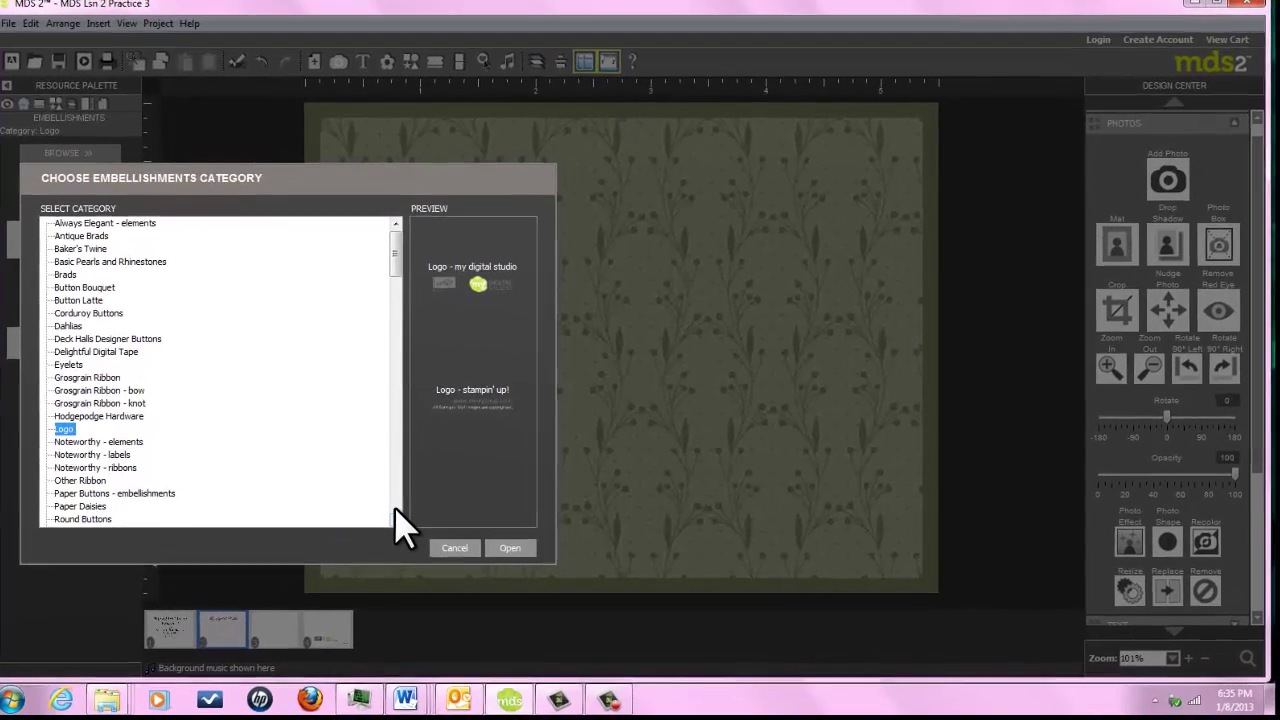
pyautogui.click(396, 510)
pyautogui.click(396, 510)
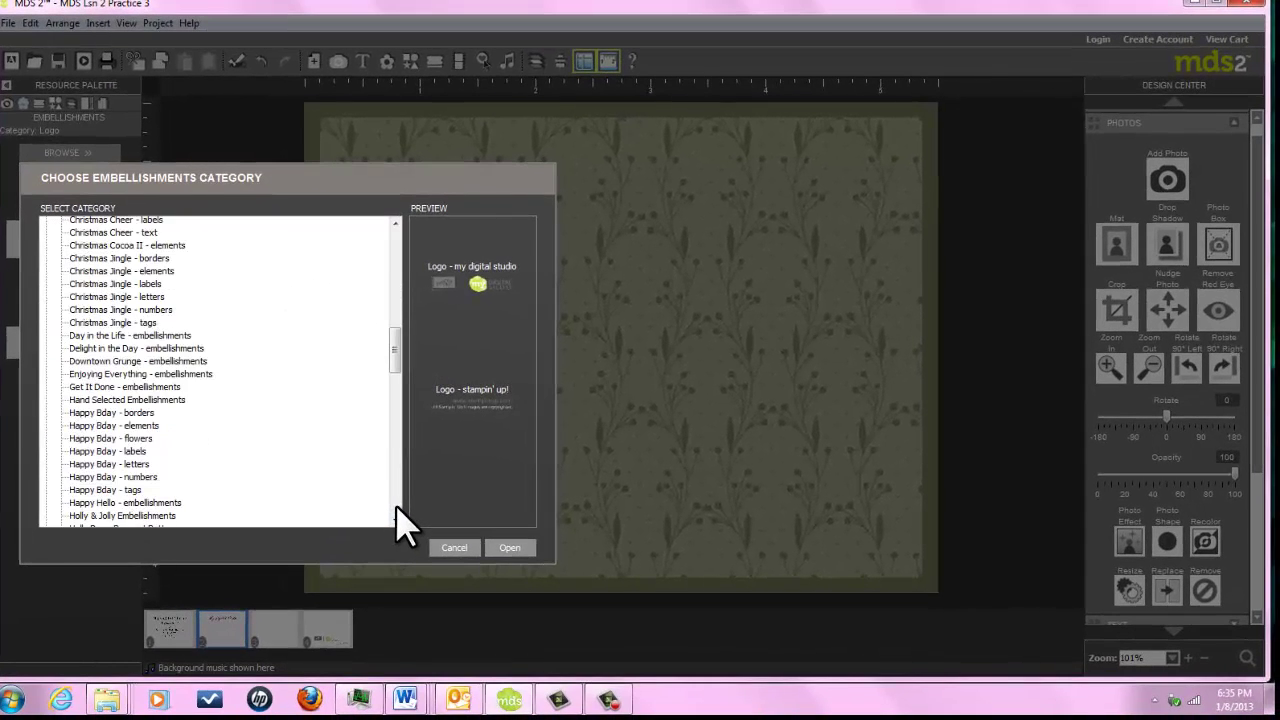
pyautogui.click(396, 510)
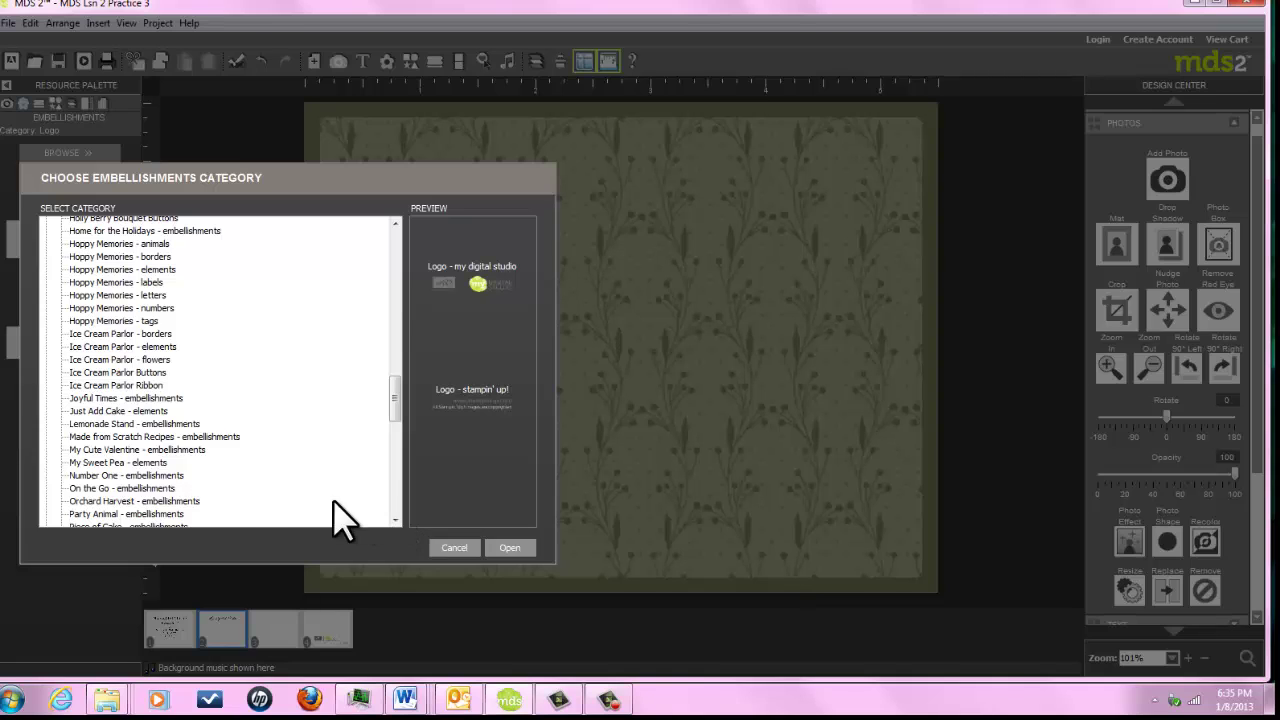
pyautogui.click(138, 527)
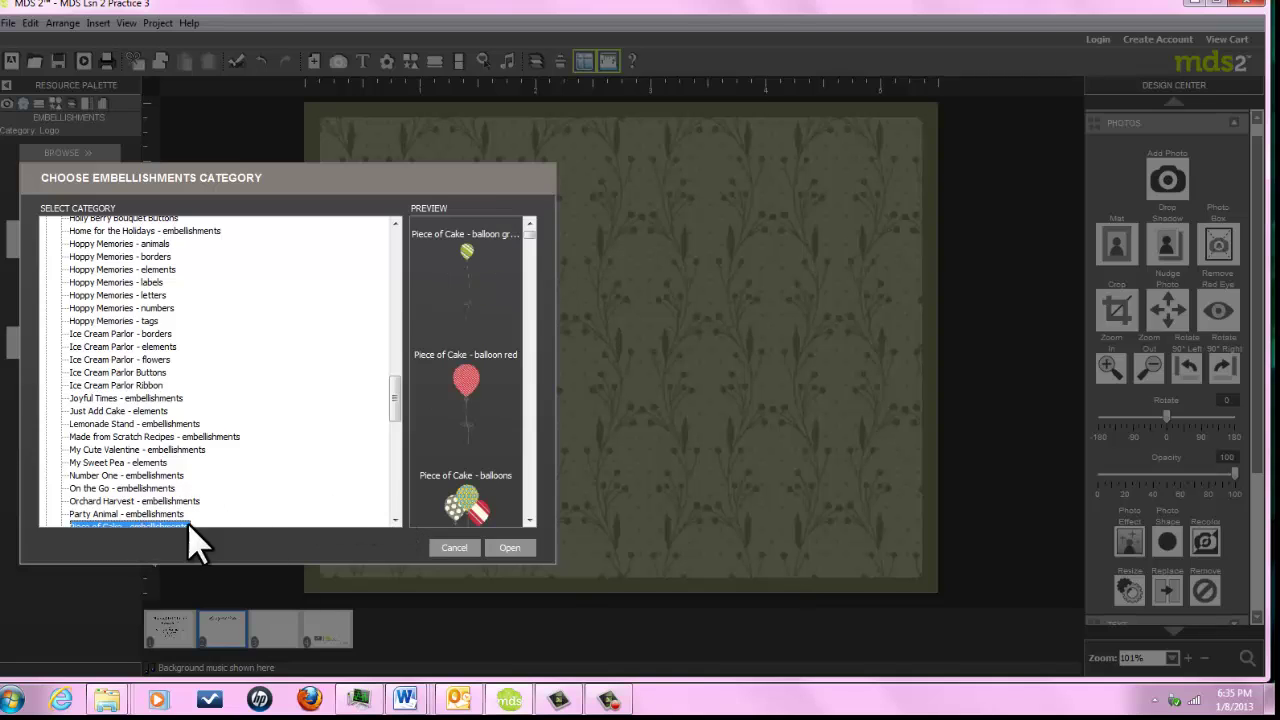
pyautogui.click(508, 548)
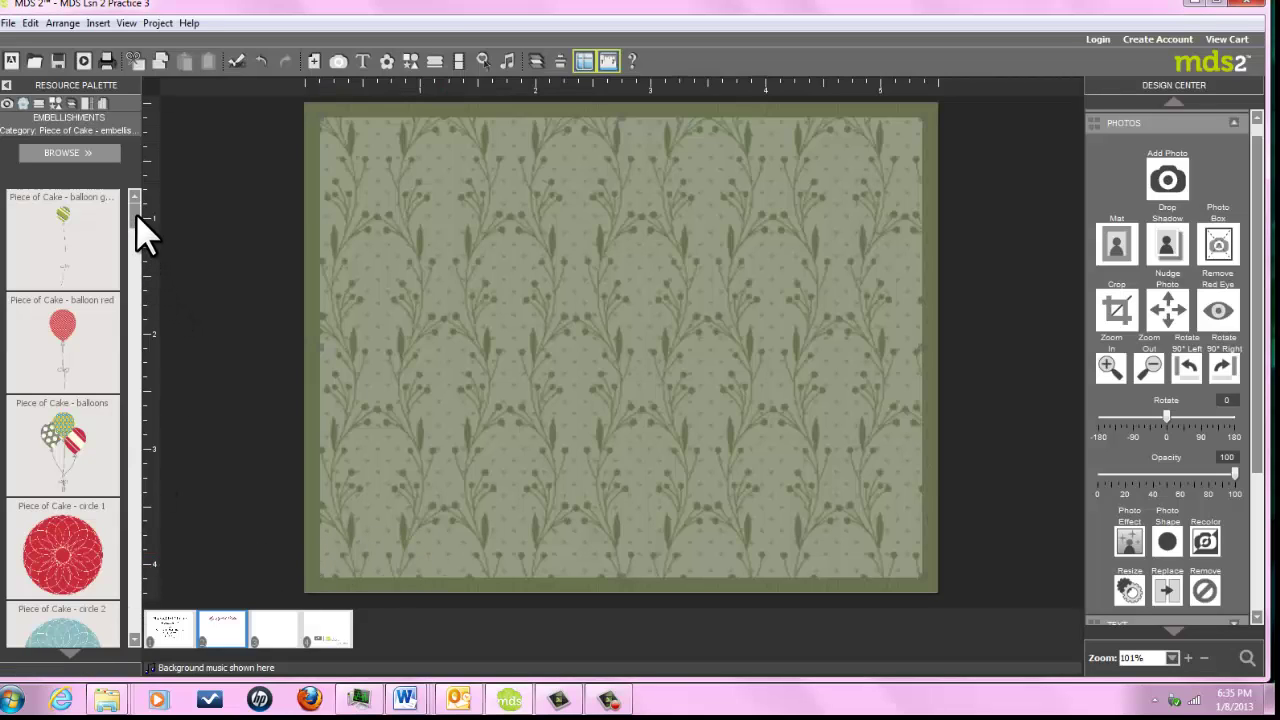
# Add the Piece of Cake label to the page and enlarge it to about 550 by 390, accepting the pixelation warnings.
pyautogui.moveTo(135, 224); pyautogui.dragTo(149, 632)
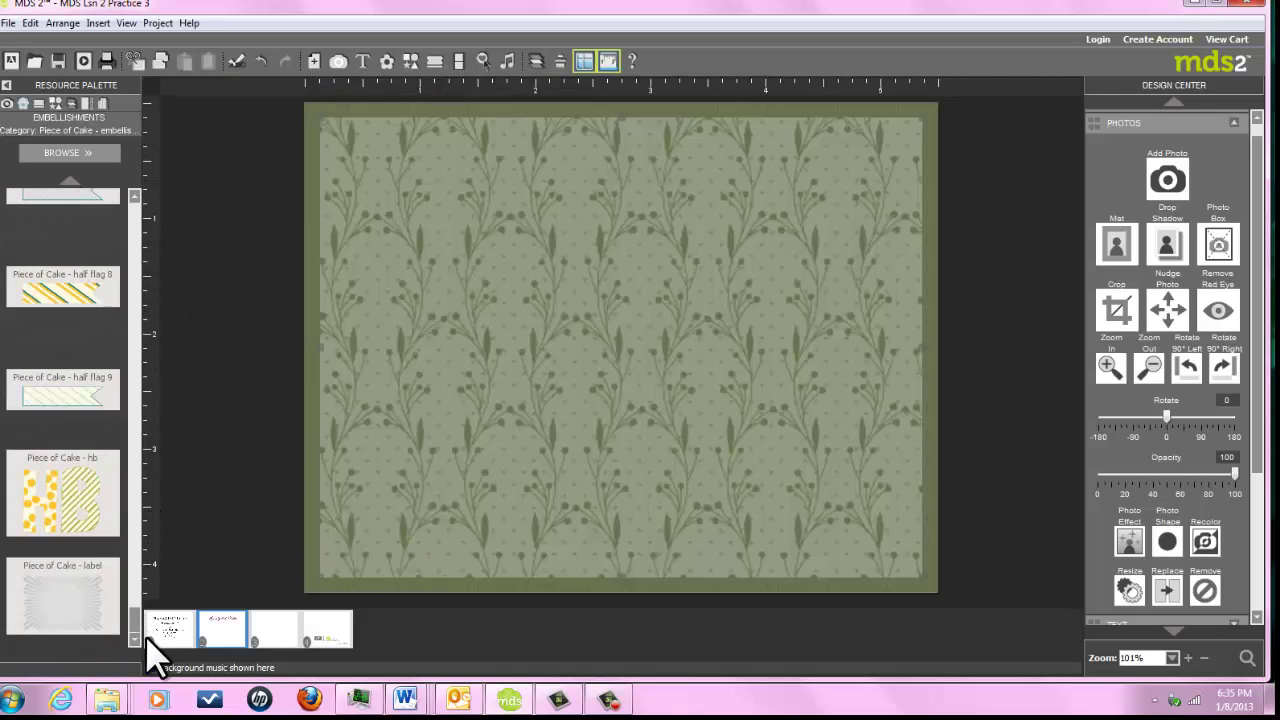
pyautogui.doubleClick(66, 605)
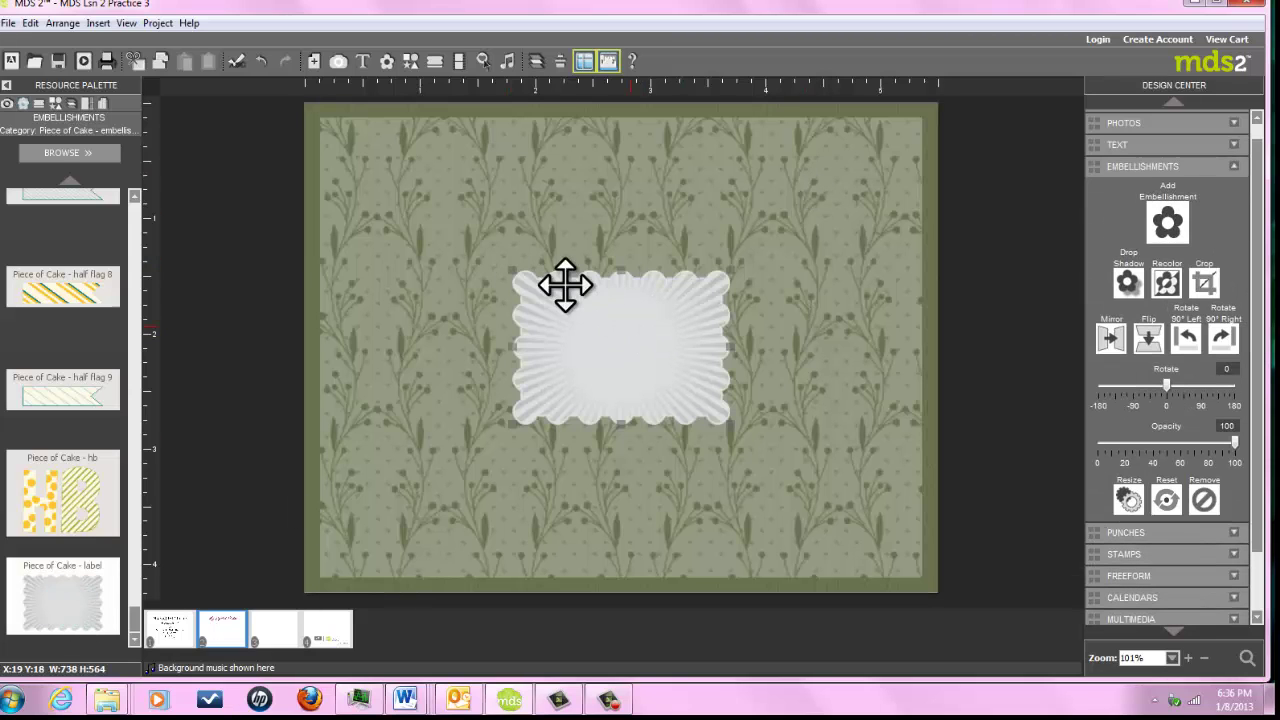
pyautogui.moveTo(513, 268); pyautogui.dragTo(391, 196)
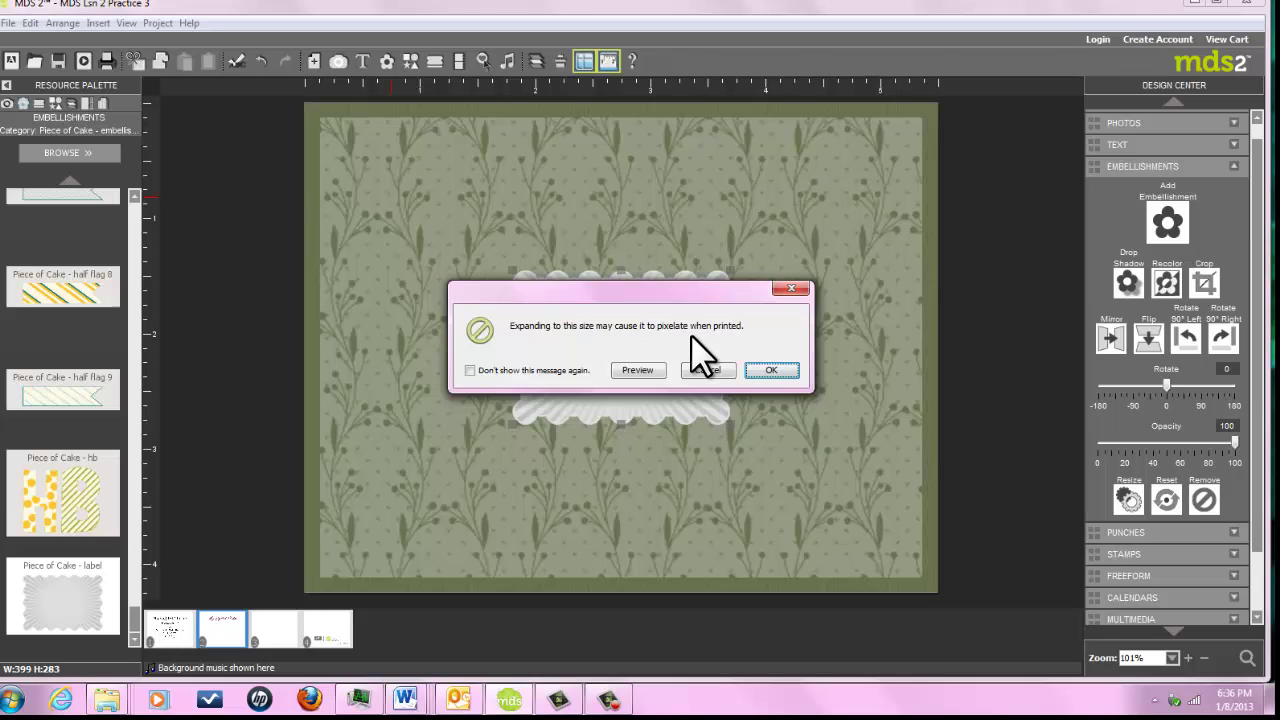
pyautogui.click(774, 370)
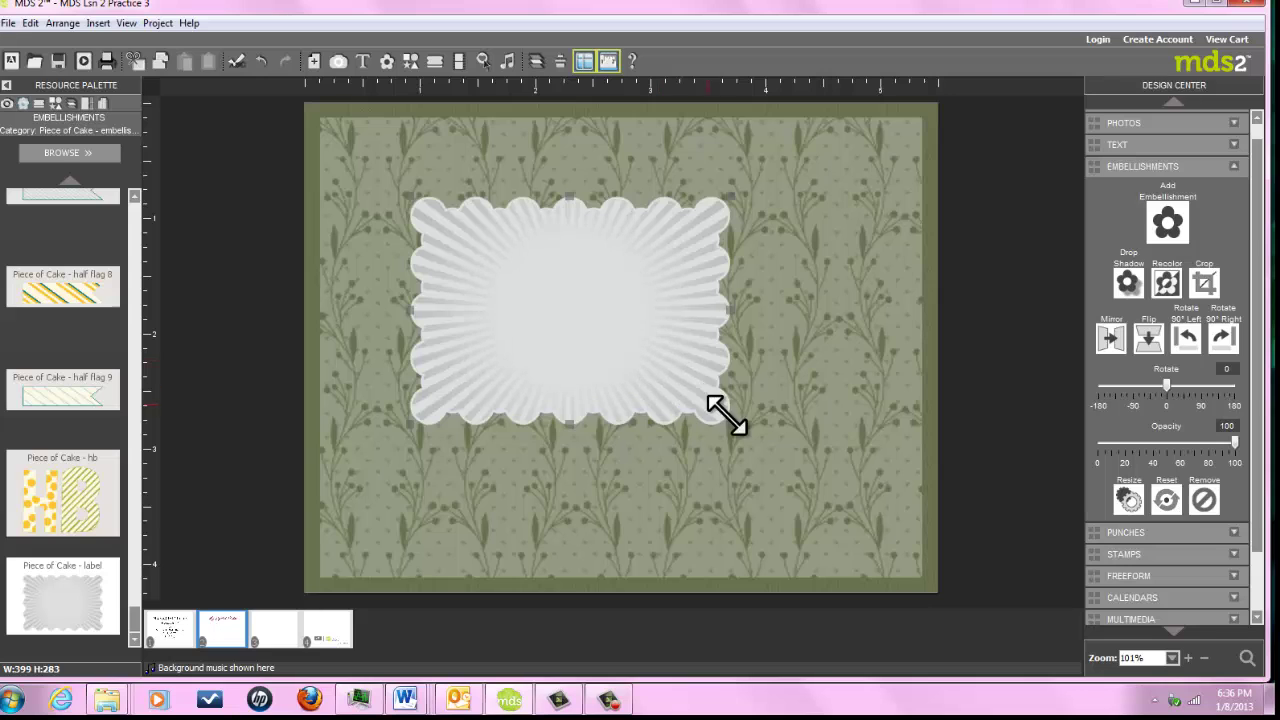
pyautogui.moveTo(733, 425); pyautogui.dragTo(857, 523)
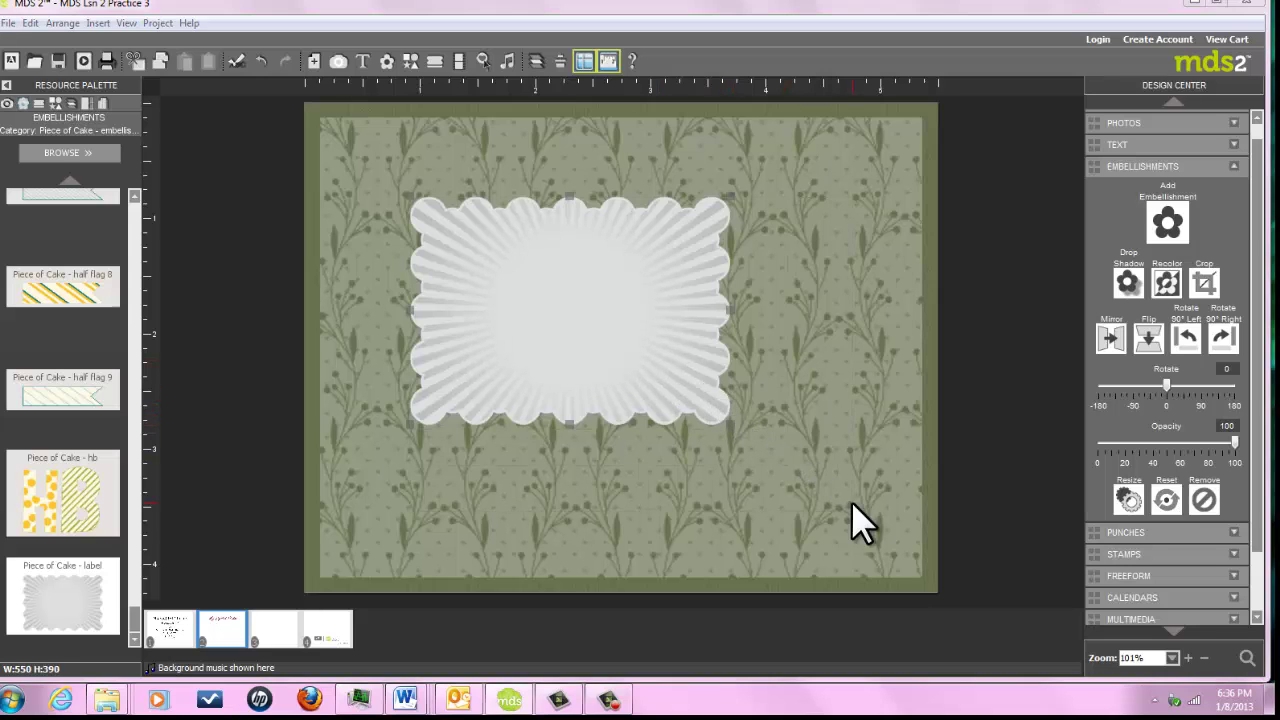
pyautogui.click(774, 372)
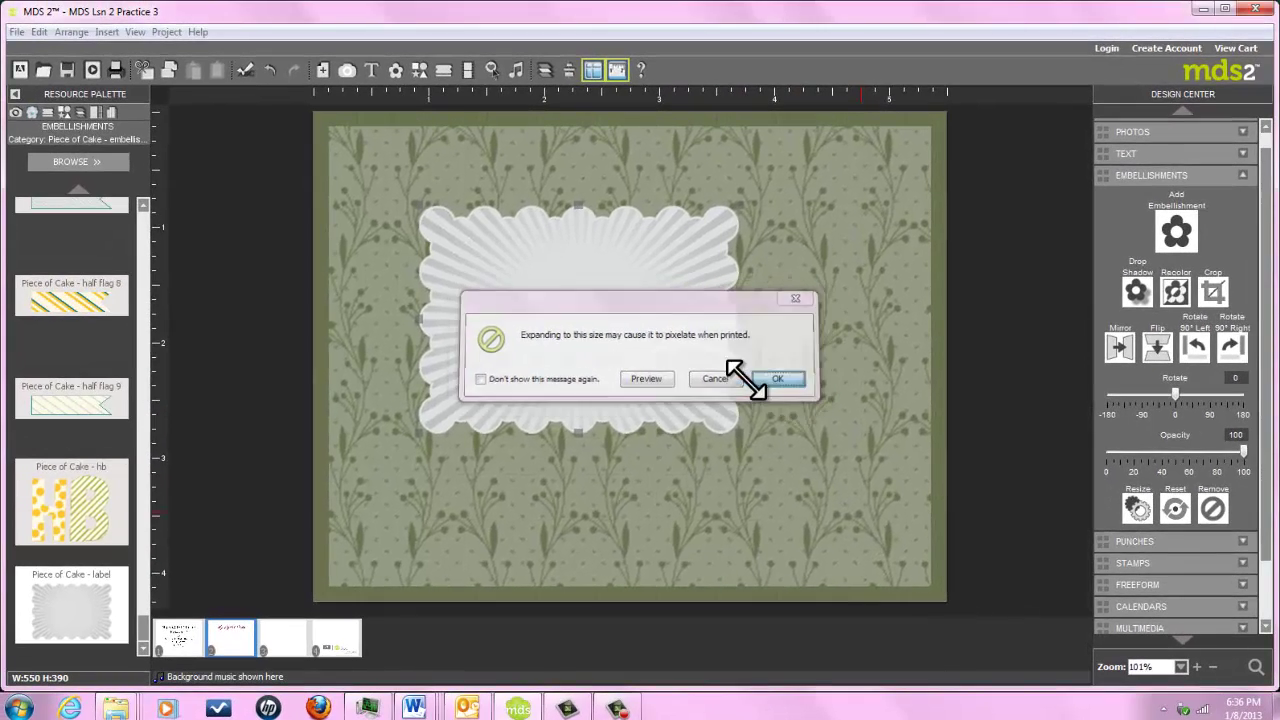
# Move the label to the middle of the card and center it vertically and horizontally on the page.
pyautogui.moveTo(631, 367); pyautogui.dragTo(620, 357)
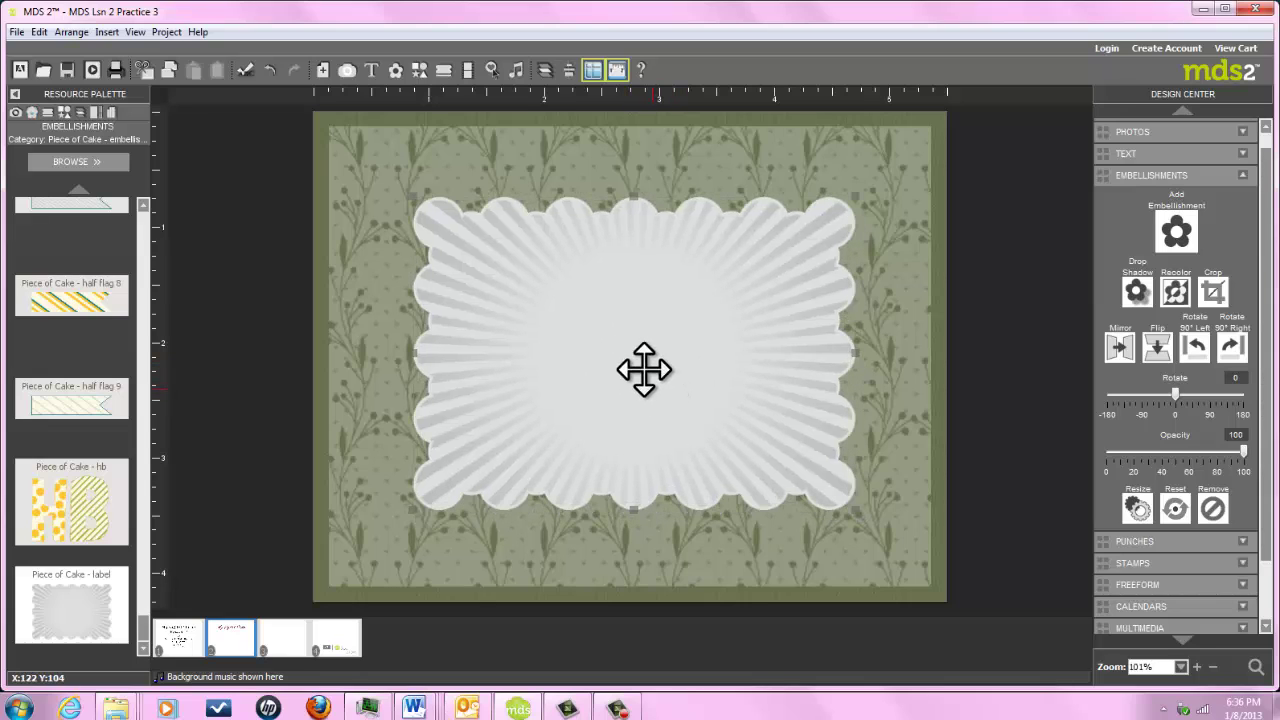
pyautogui.click(567, 69)
pyautogui.click(625, 204)
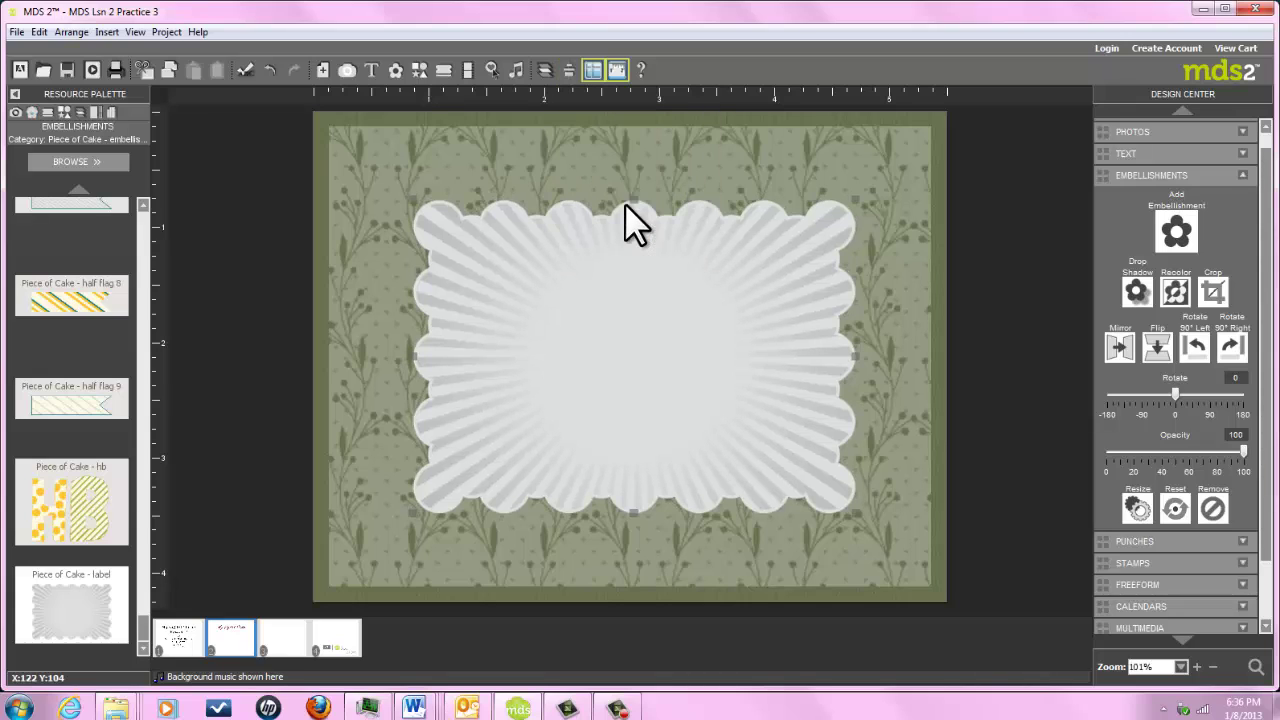
pyautogui.click(568, 71)
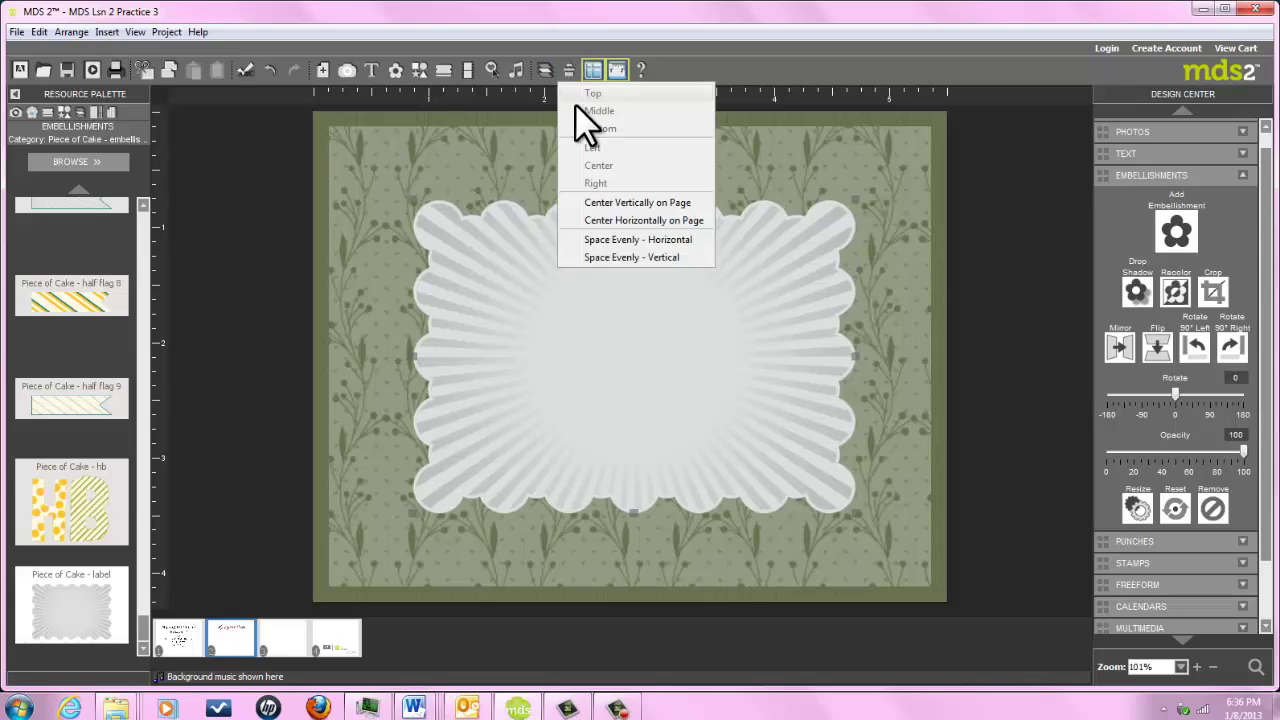
pyautogui.click(593, 218)
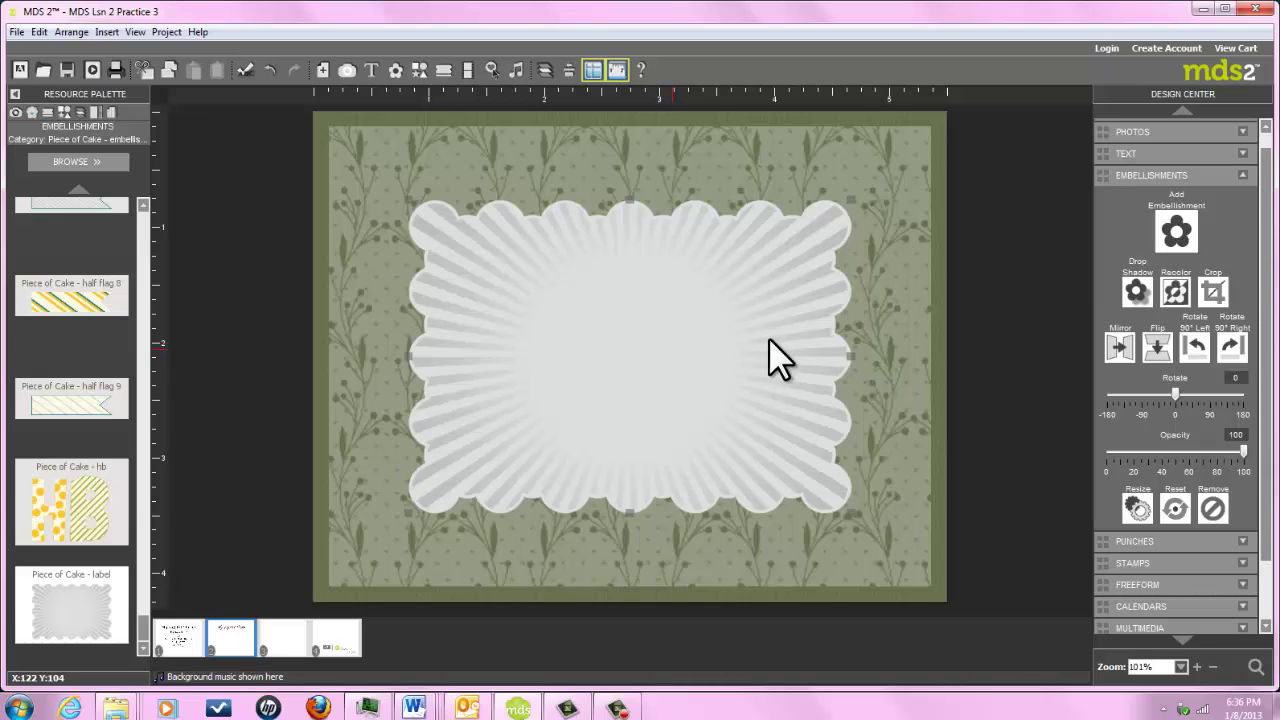
# Recolor the label with the muted olive-green swatch and save the project.
pyautogui.click(1176, 292)
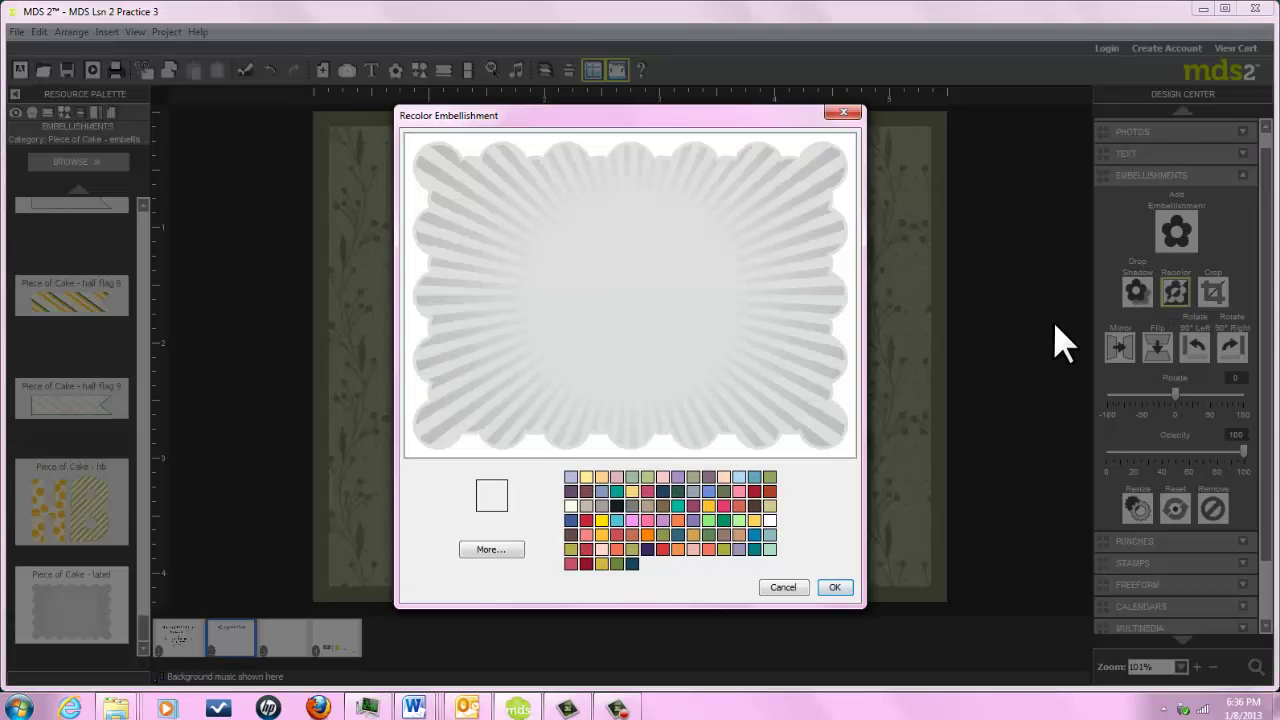
pyautogui.click(722, 490)
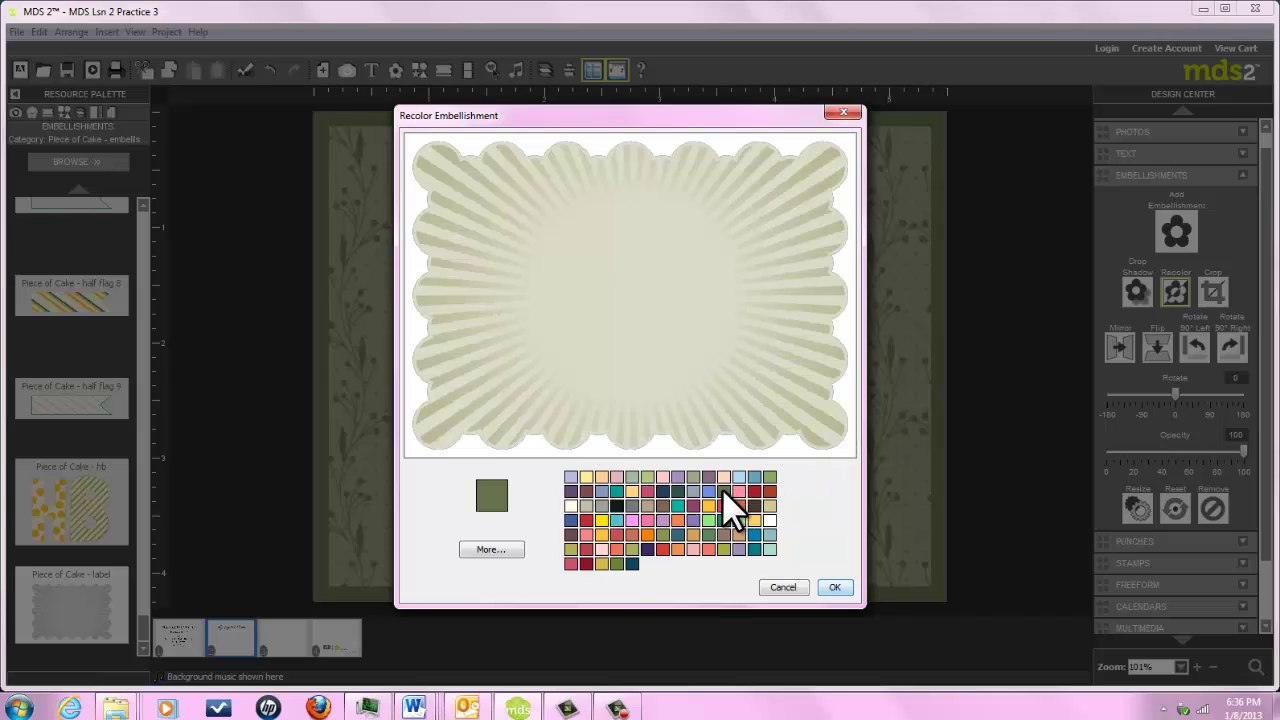
pyautogui.click(836, 587)
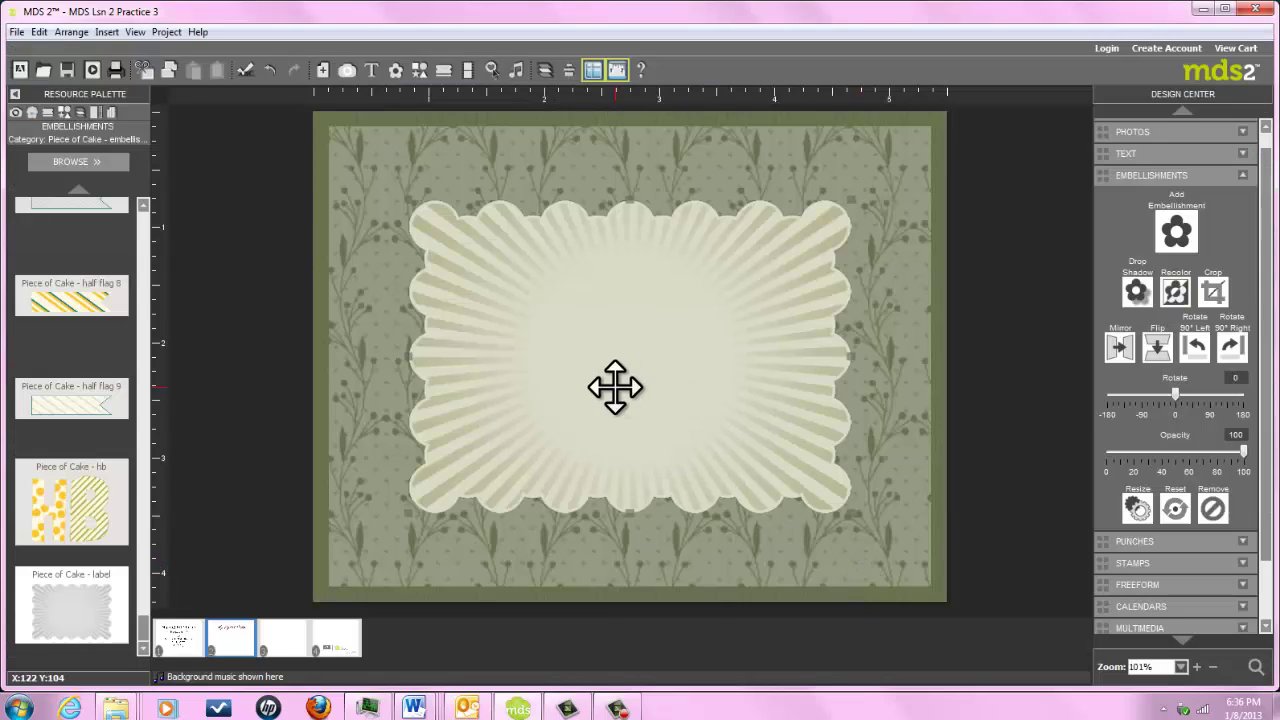
pyautogui.click(66, 70)
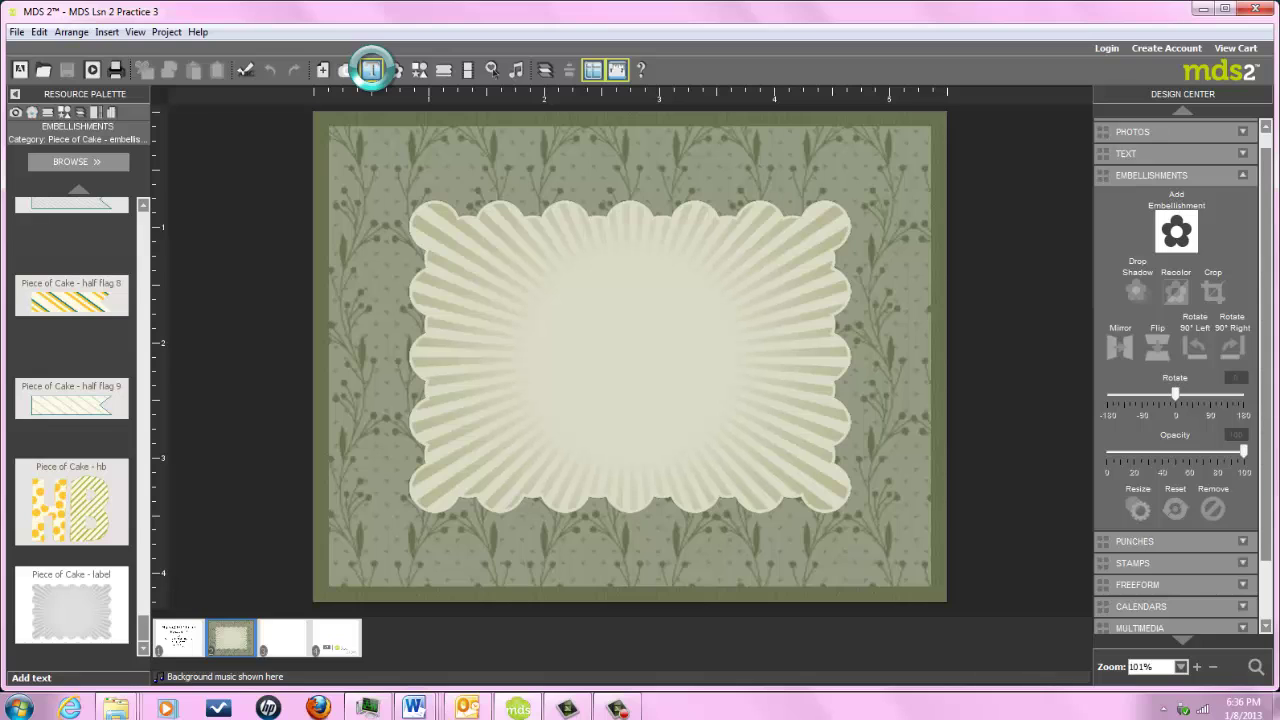
# Add a text box about 433 by 288 over the label and enter "Happy Birthday" with the recipient's first name and an exclamation mark.
pyautogui.click(371, 69)
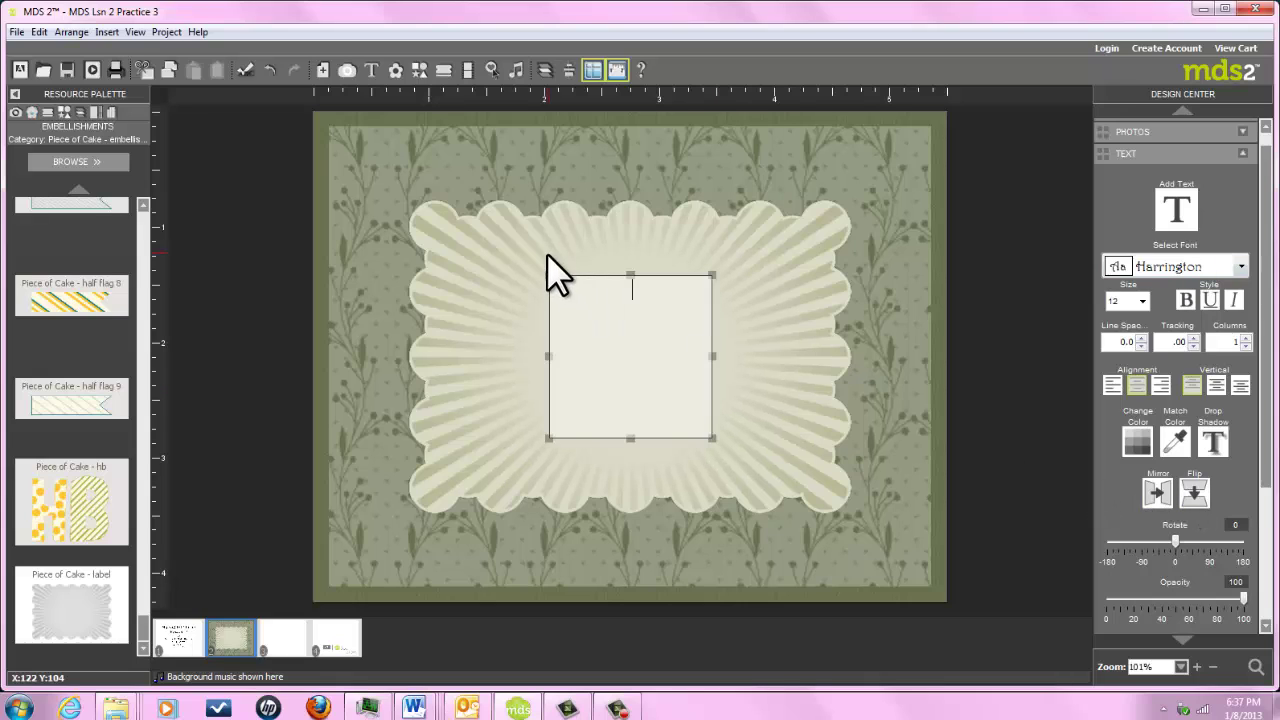
pyautogui.moveTo(550, 273); pyautogui.dragTo(455, 239)
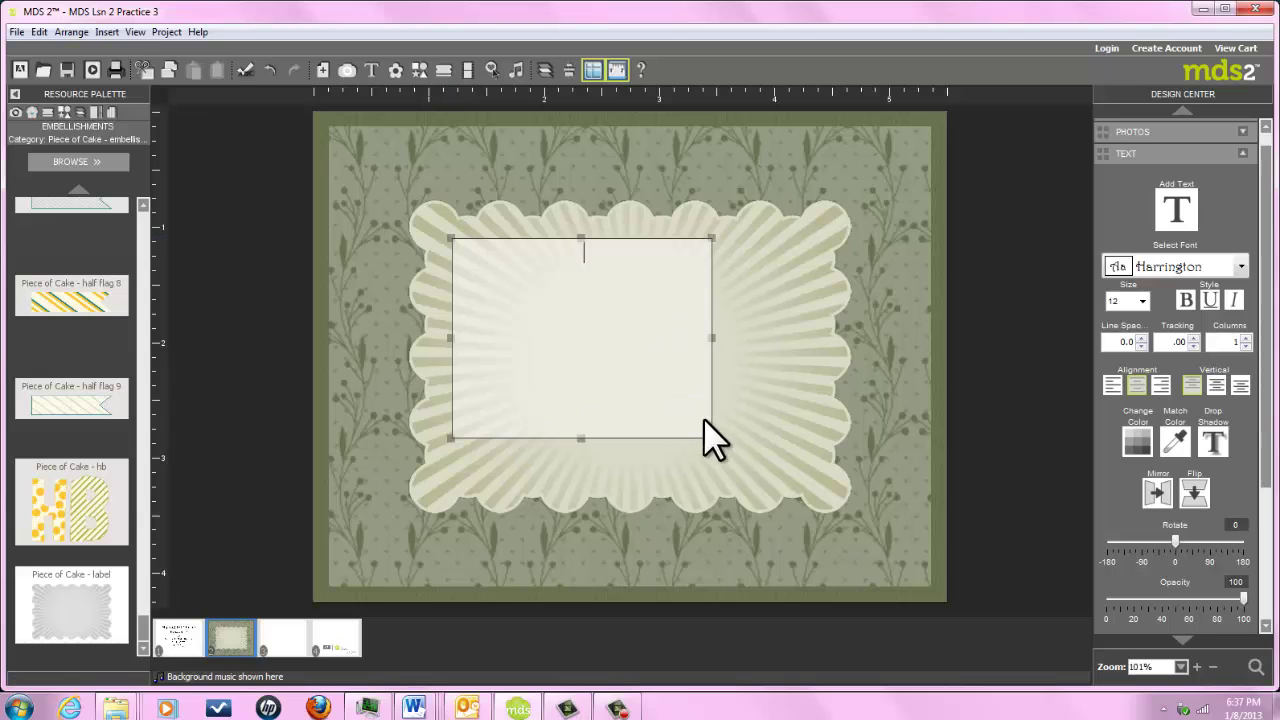
pyautogui.moveTo(712, 438); pyautogui.dragTo(800, 470)
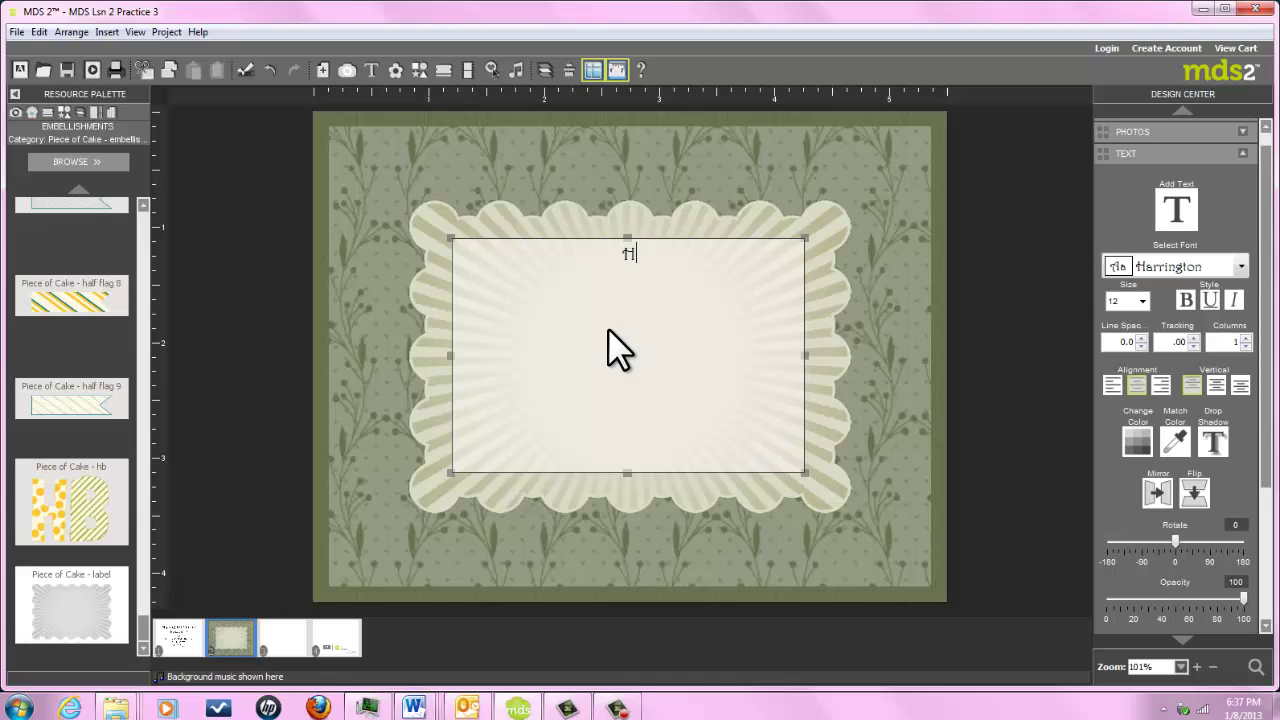
pyautogui.write('Happy Birthday Ja')
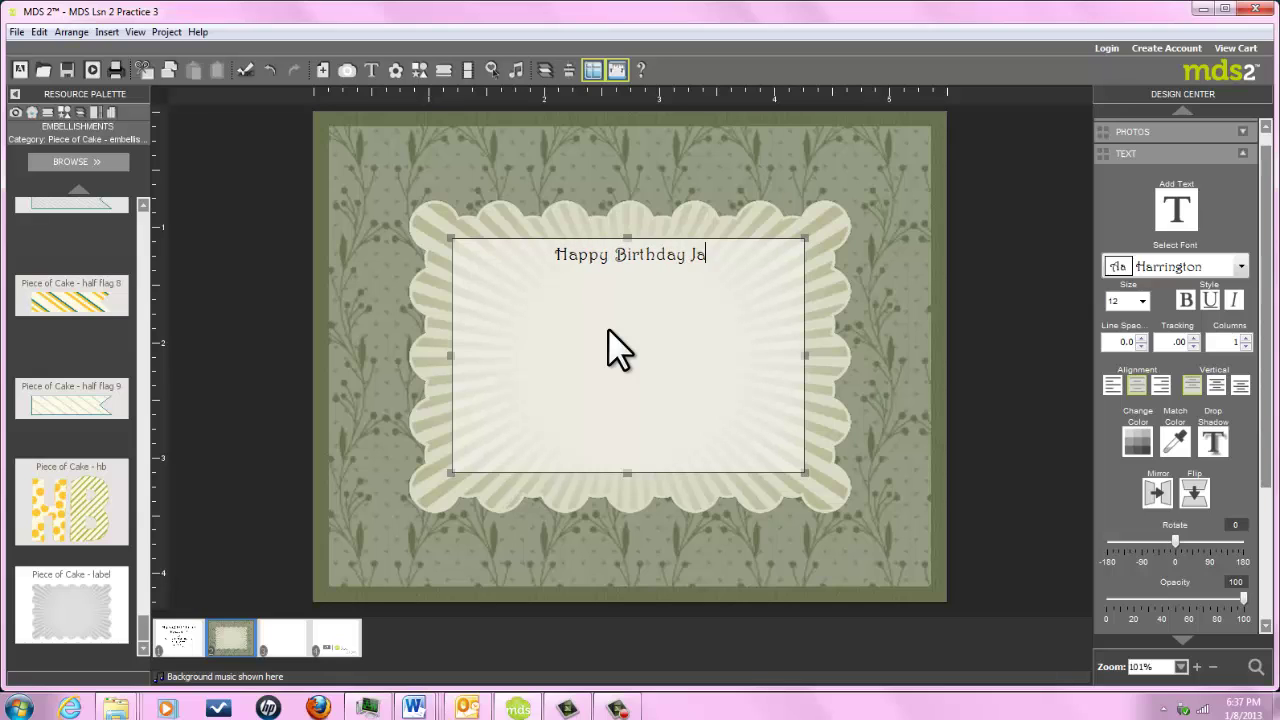
pyautogui.write('son!')
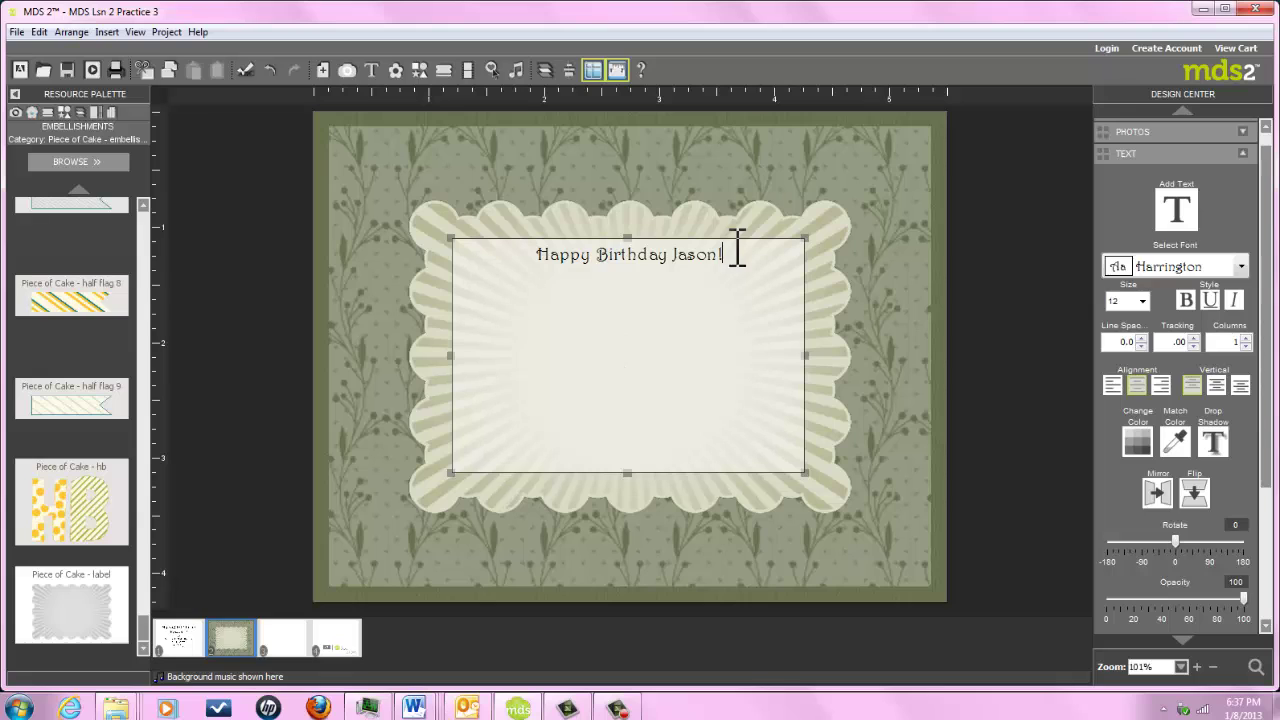
# Set the whole birthday greeting's font size to 24 and deselect the text box.
pyautogui.moveTo(724, 258); pyautogui.dragTo(538, 254)
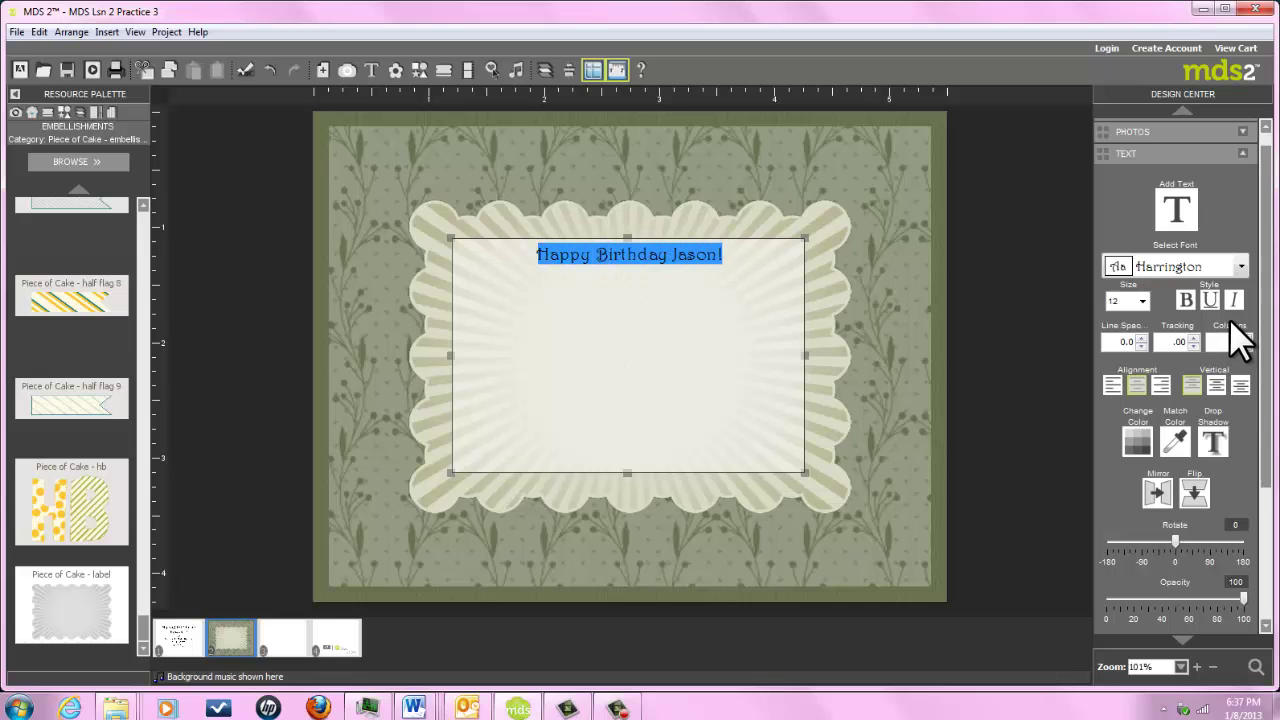
pyautogui.click(1142, 300)
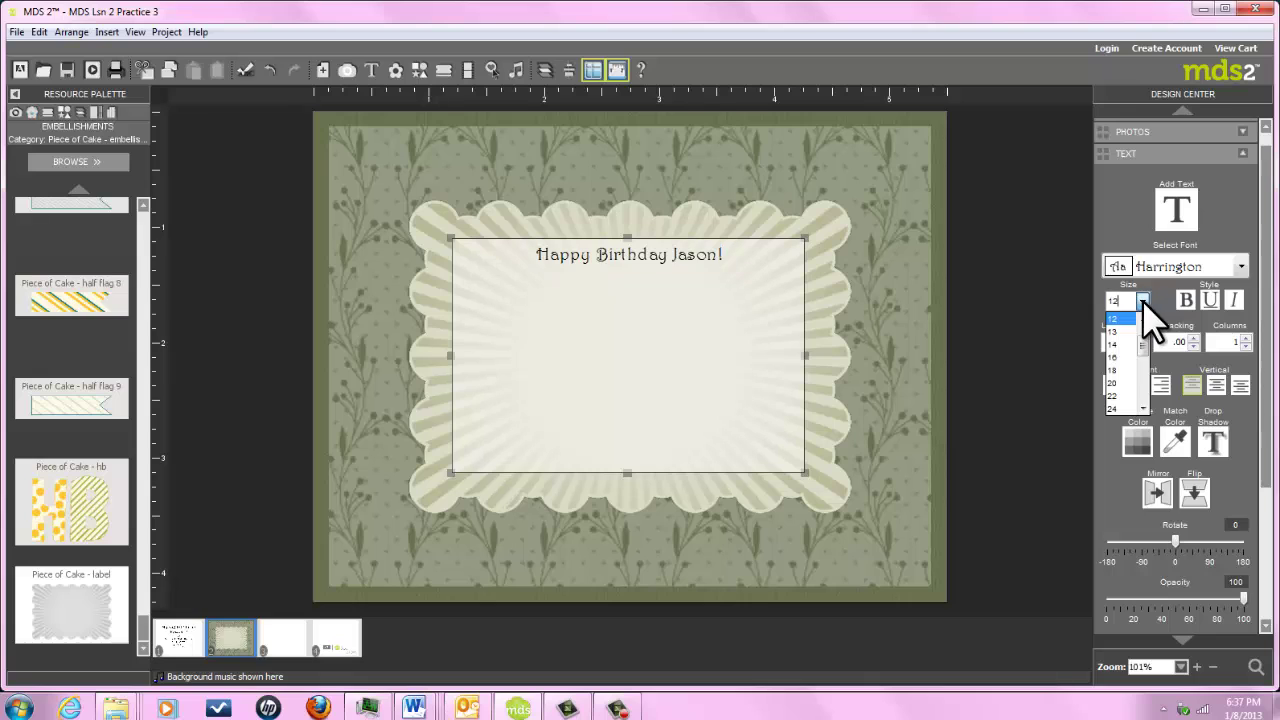
pyautogui.click(1116, 409)
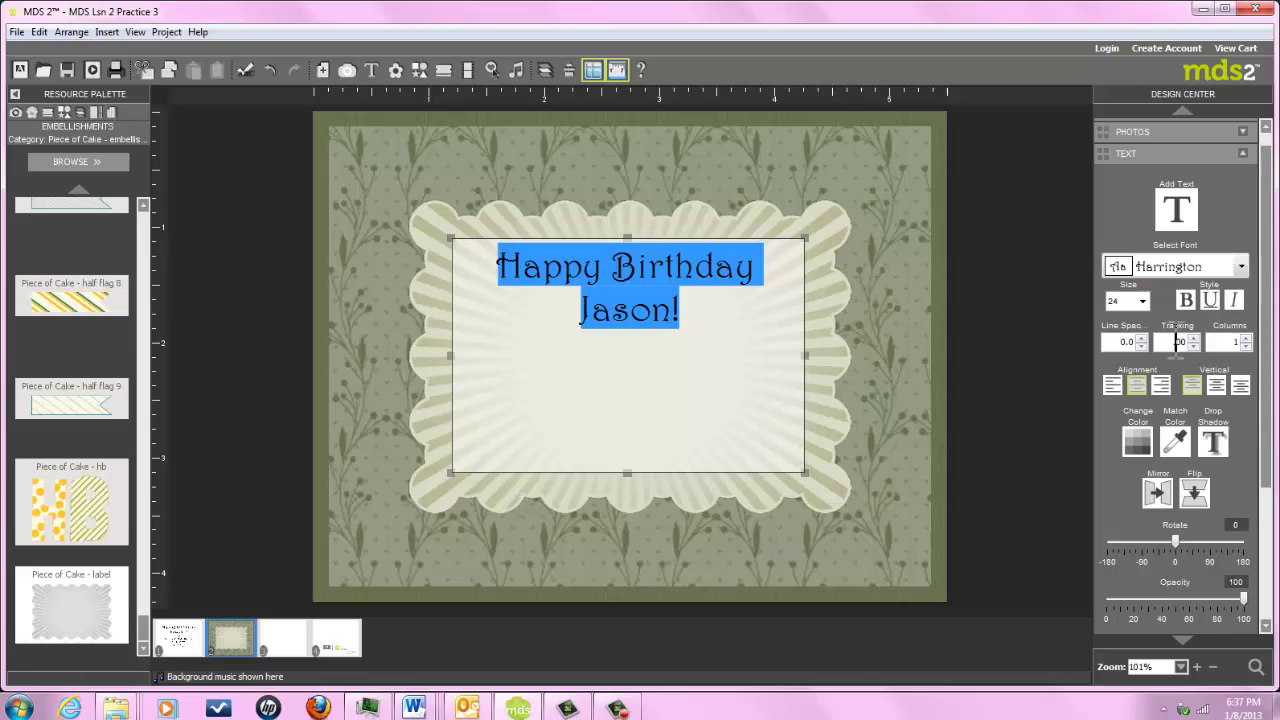
pyautogui.click(867, 350)
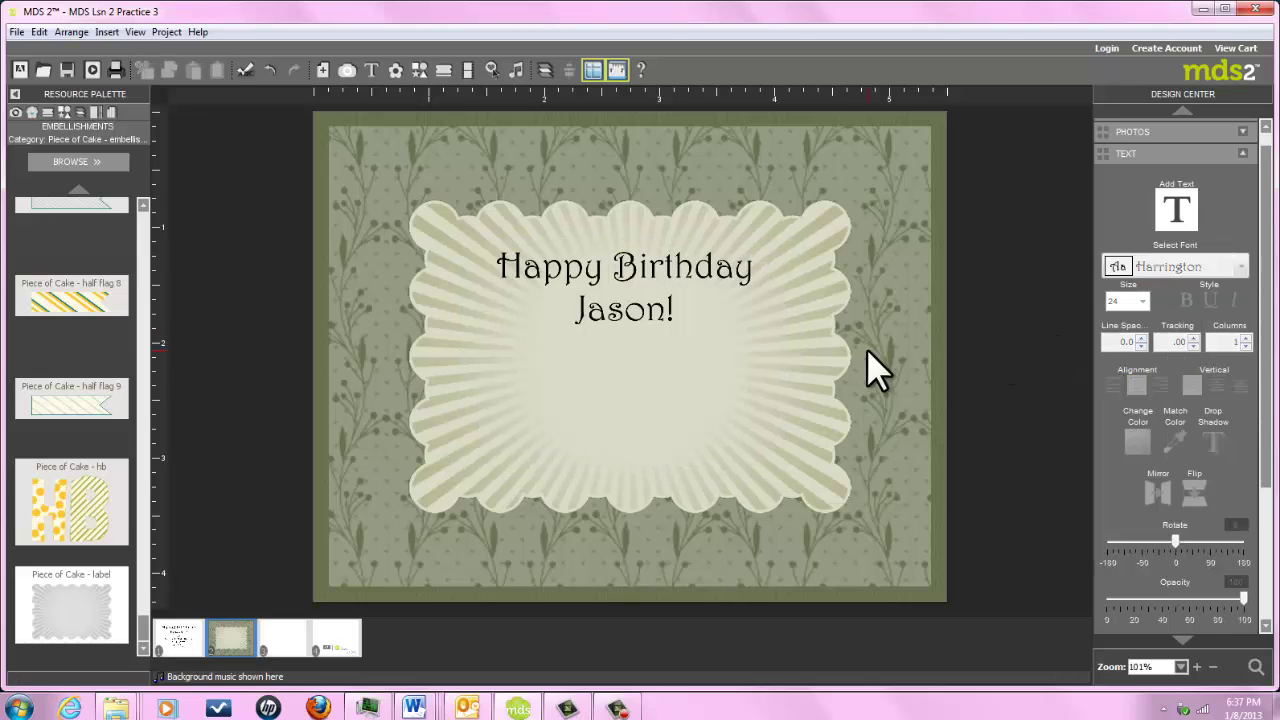
# Change the whole birthday greeting to the Impact font at size 40.
pyautogui.click(696, 309)
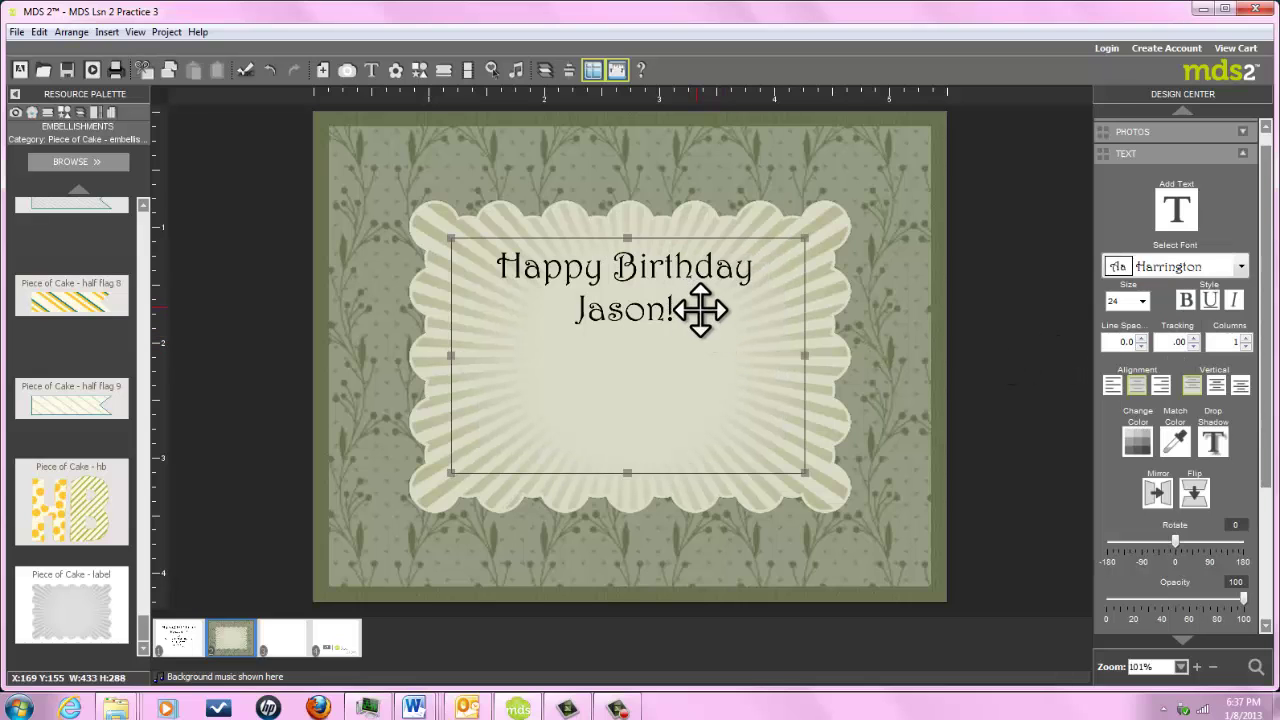
pyautogui.moveTo(716, 311); pyautogui.dragTo(497, 266)
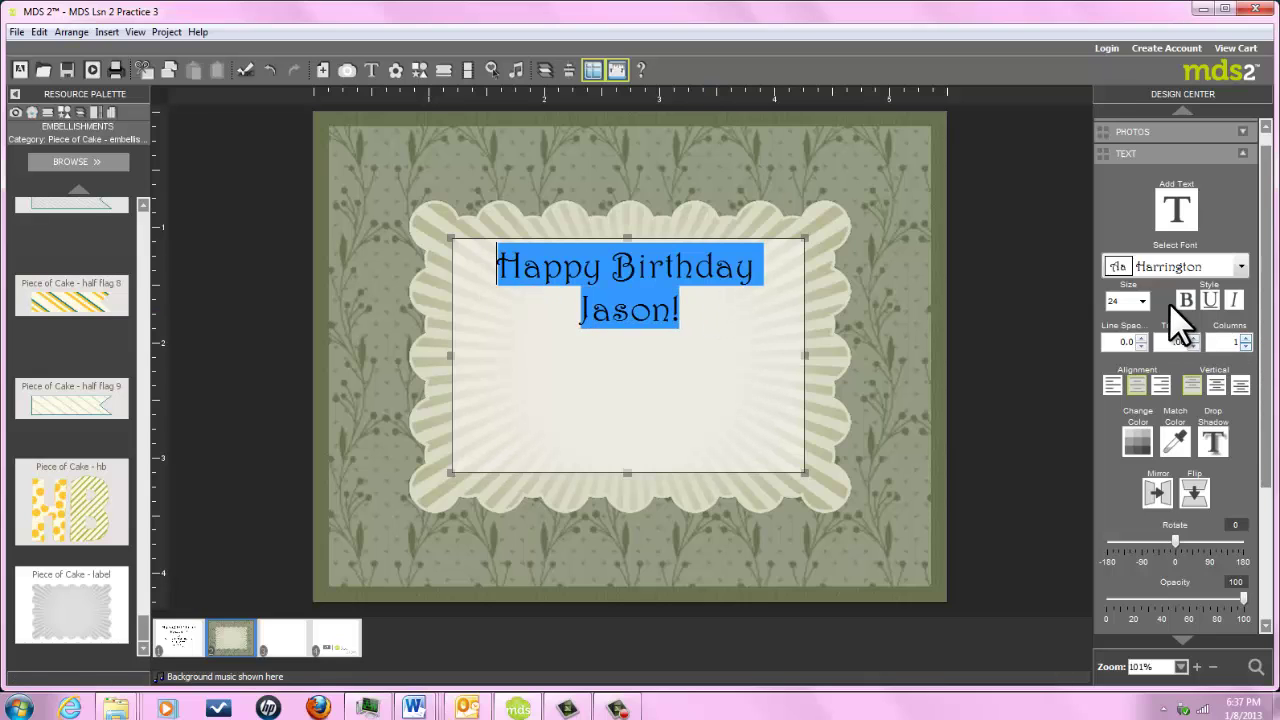
pyautogui.click(1241, 267)
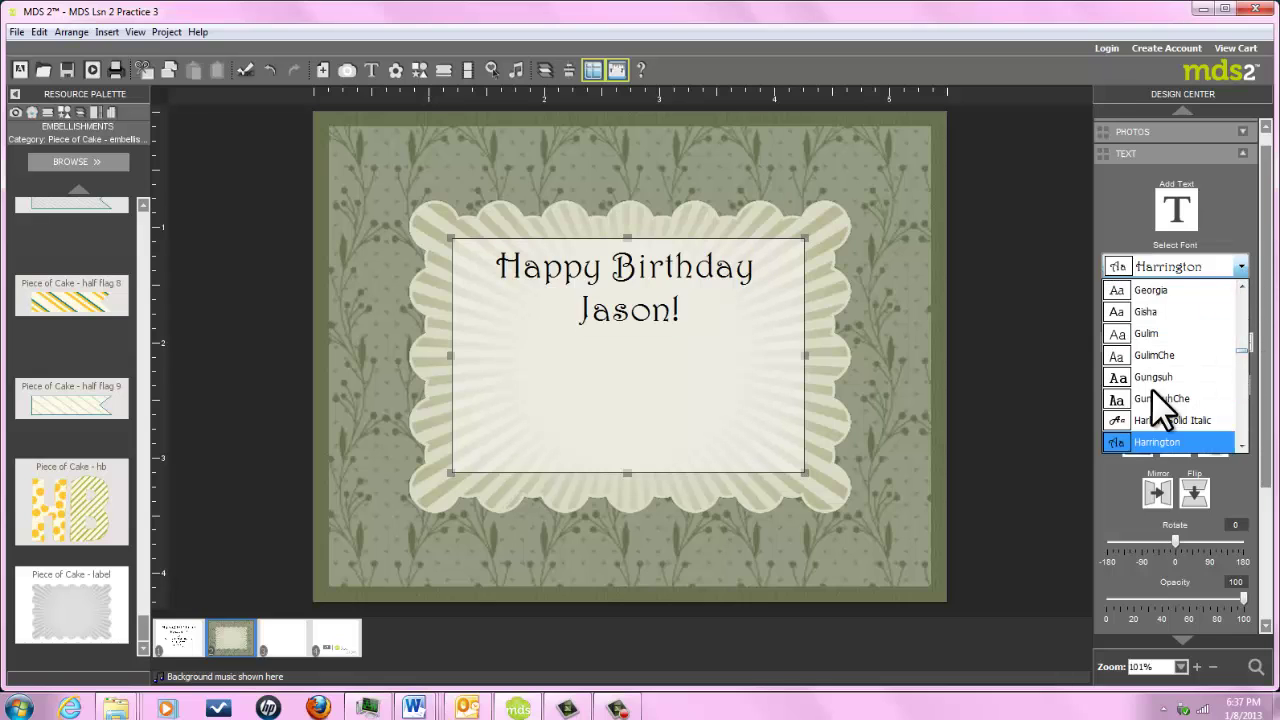
pyautogui.scroll(-3, 1240, 428)
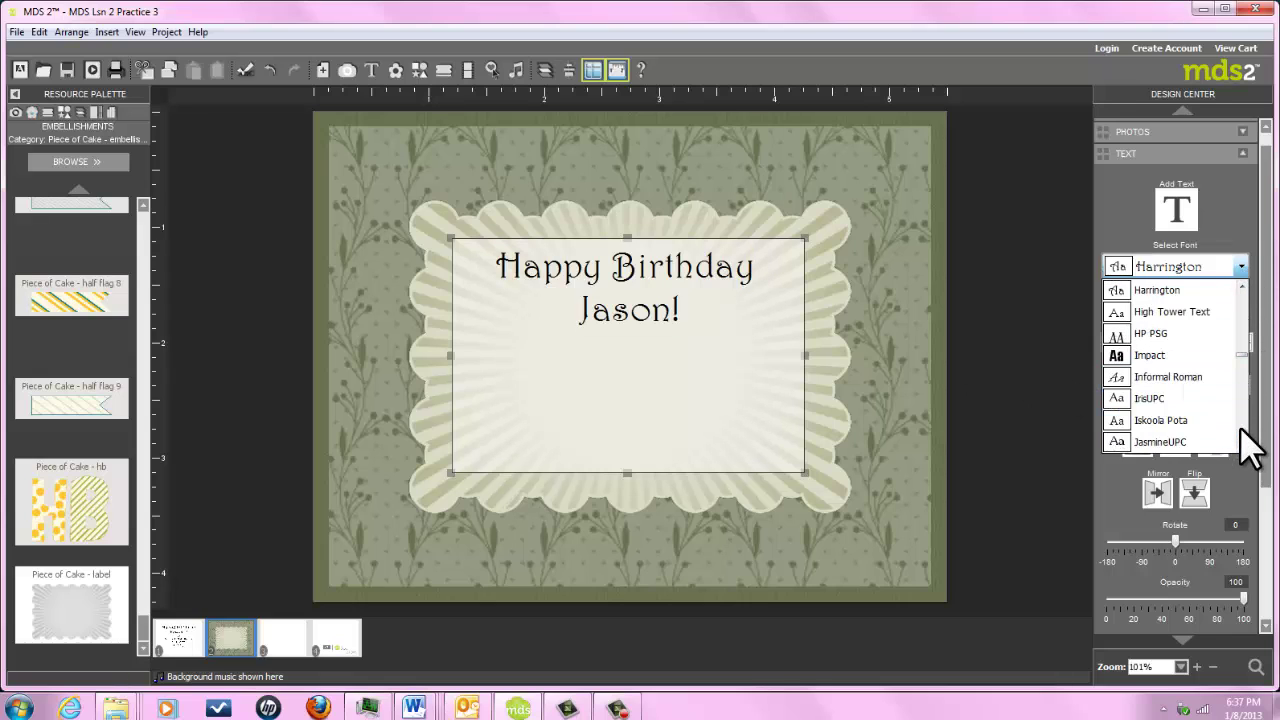
pyautogui.click(1160, 352)
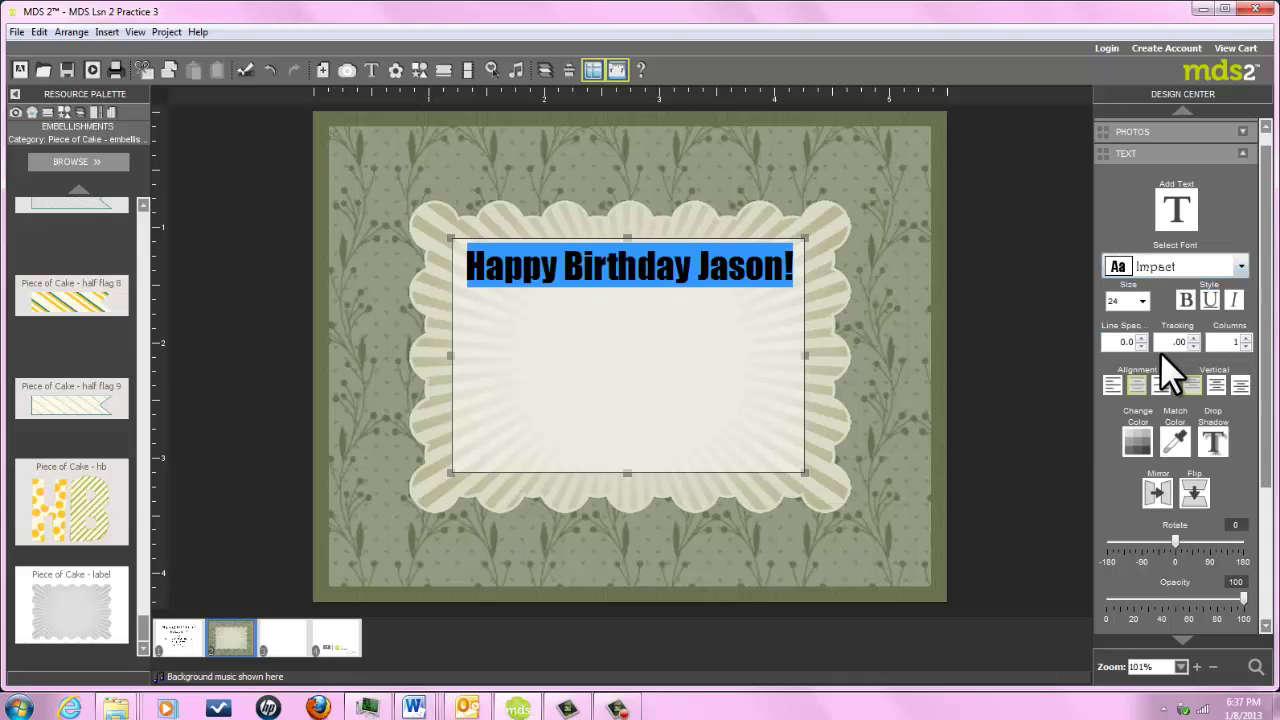
pyautogui.click(1142, 302)
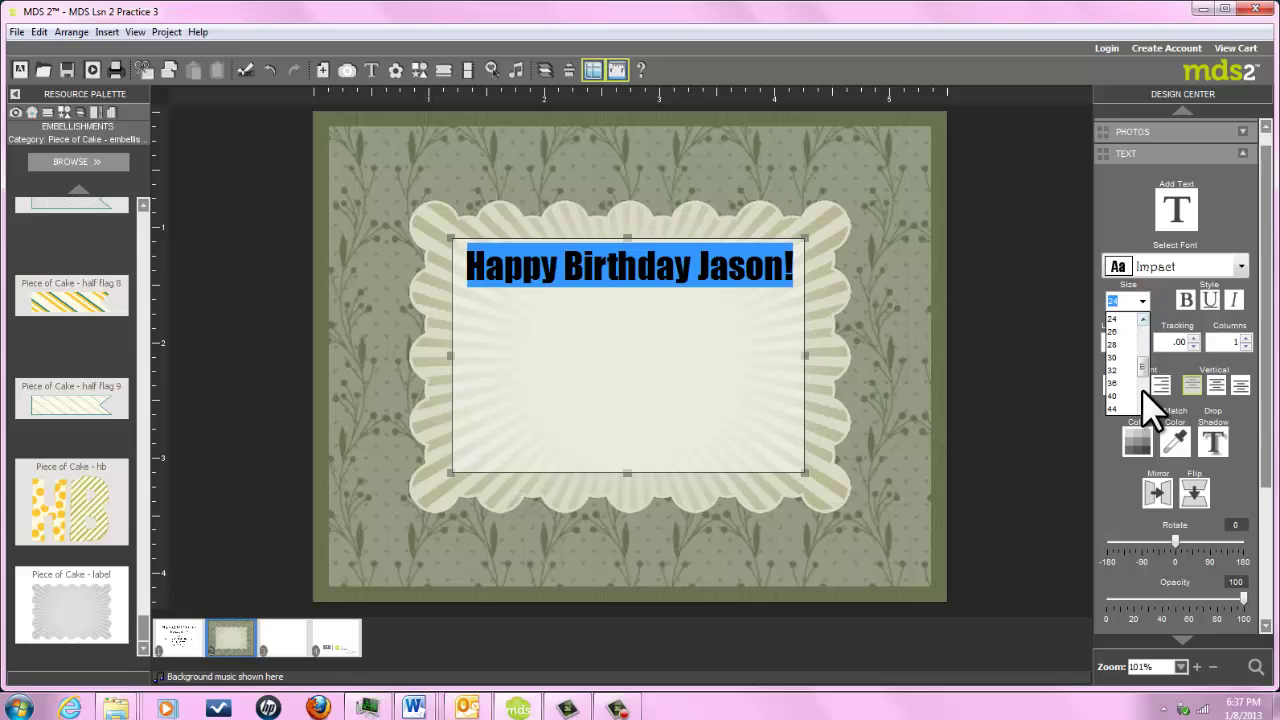
pyautogui.click(1107, 394)
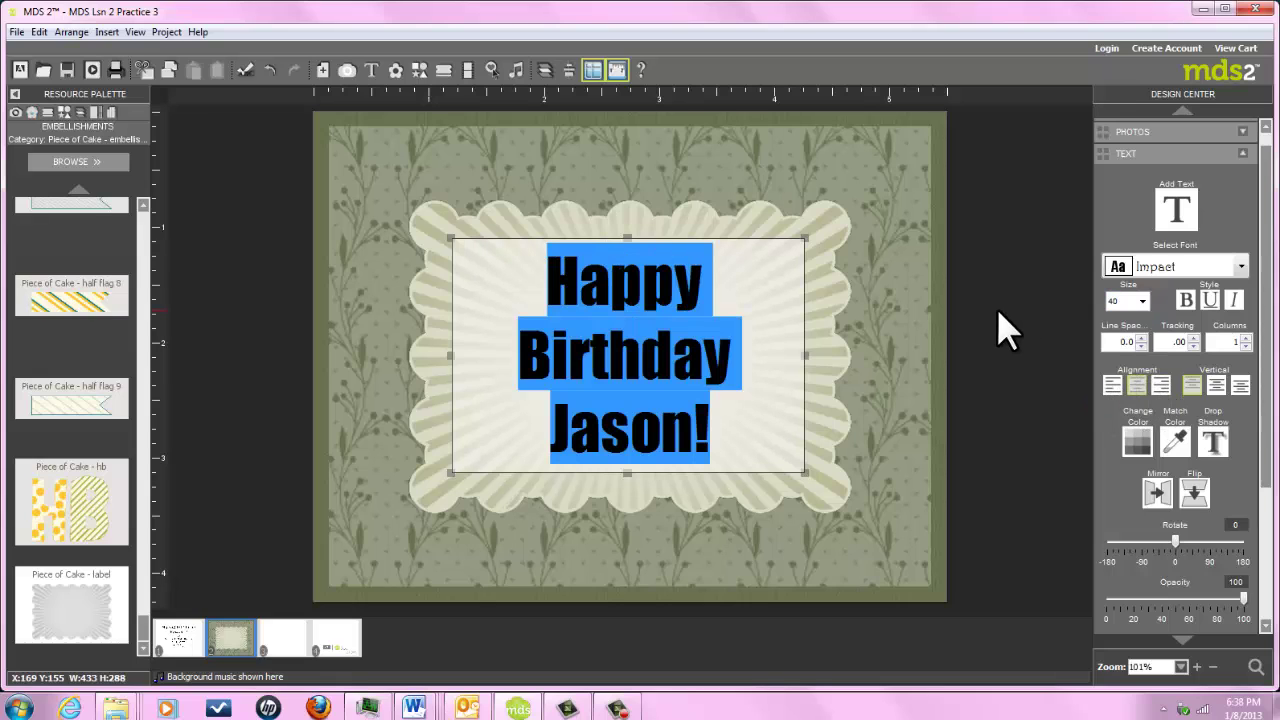
# Recolor the whole birthday greeting with the Handsome Hunter swatch and deselect the text box.
pyautogui.click(910, 310)
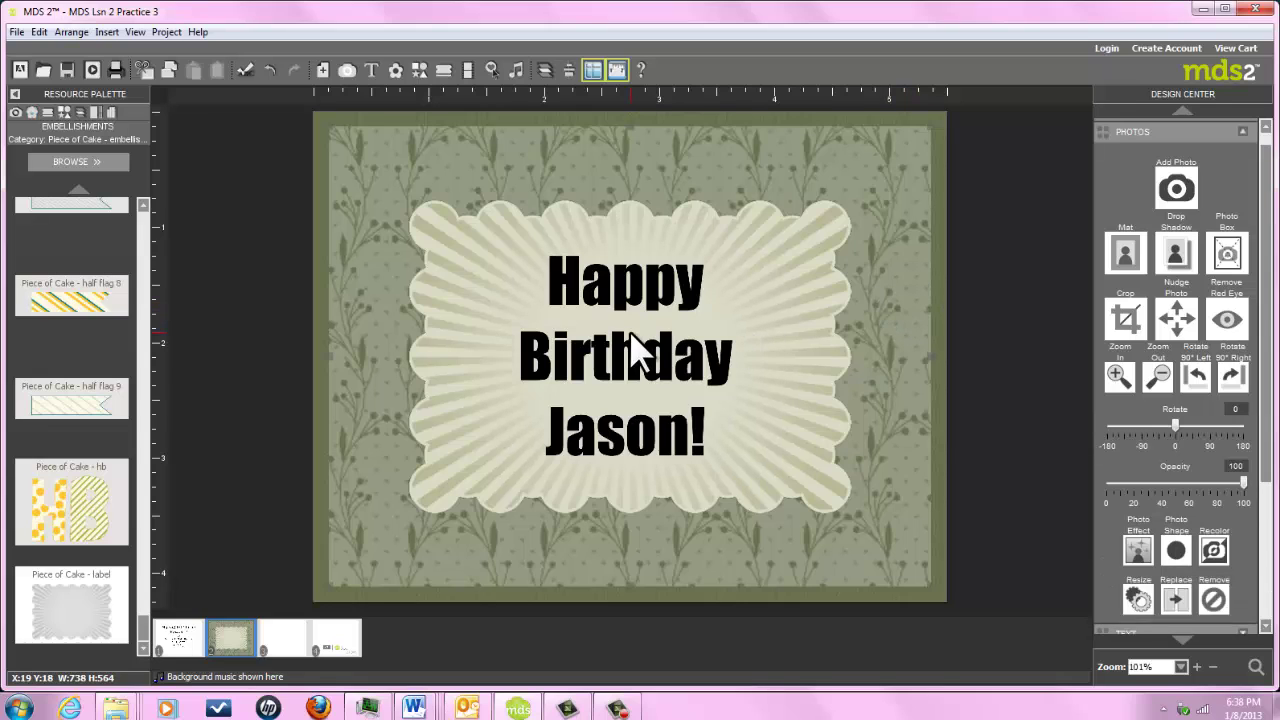
pyautogui.click(680, 380)
pyautogui.click(724, 425)
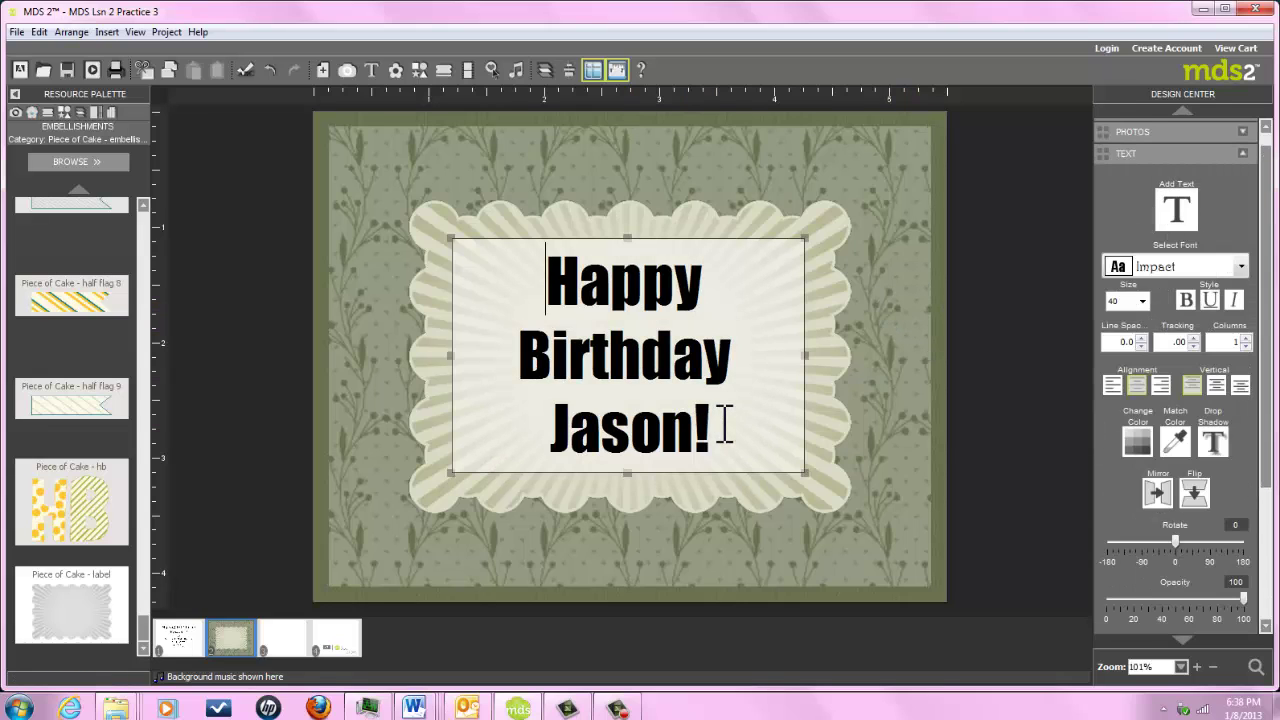
pyautogui.moveTo(724, 425); pyautogui.dragTo(551, 277)
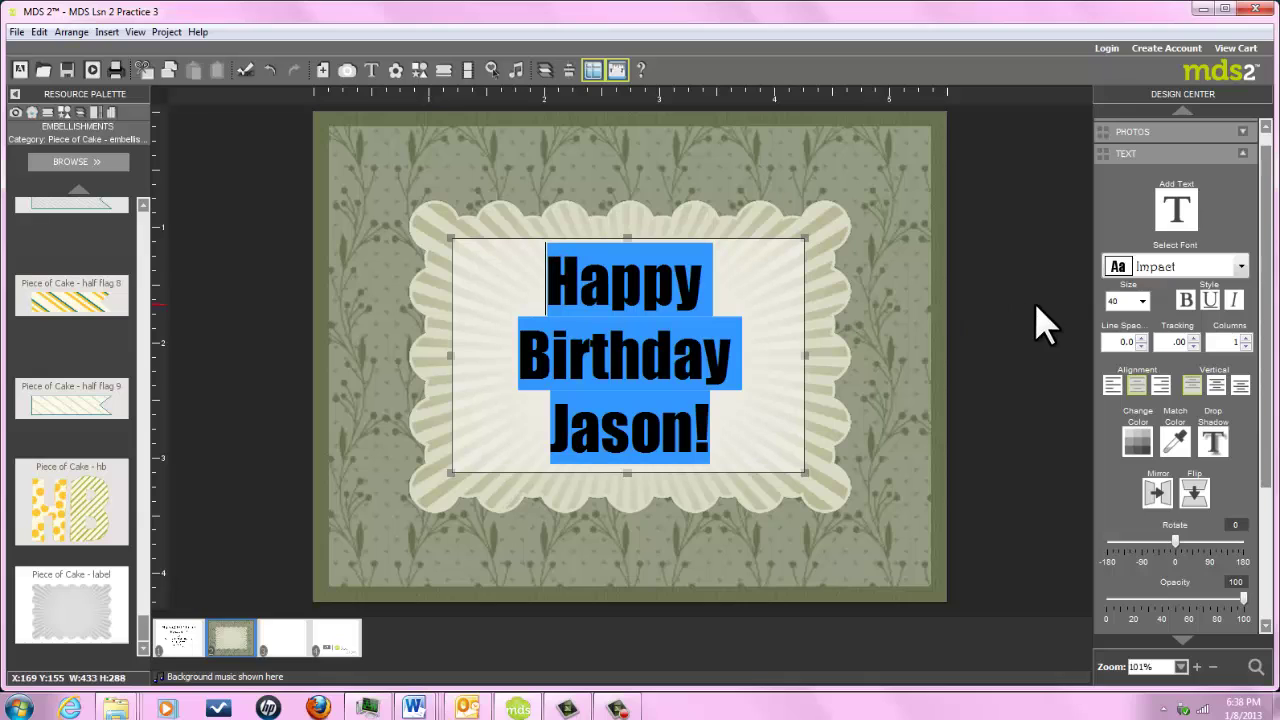
pyautogui.click(1139, 441)
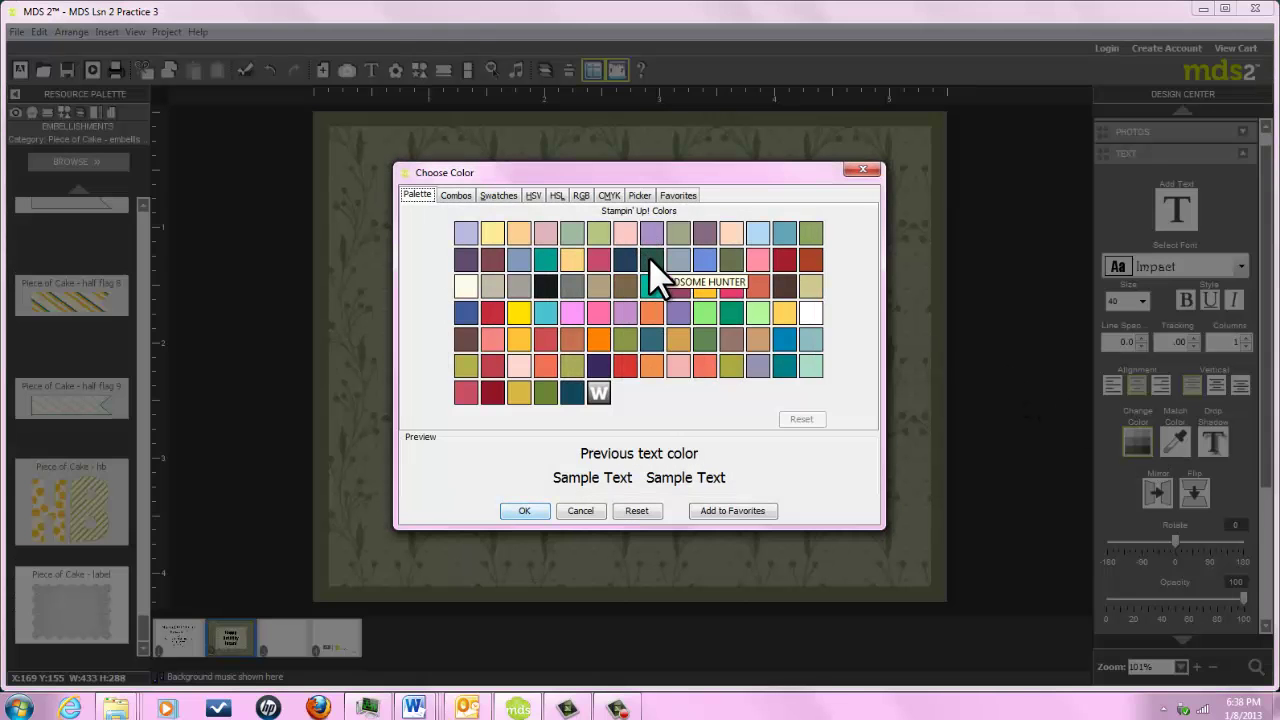
pyautogui.click(651, 260)
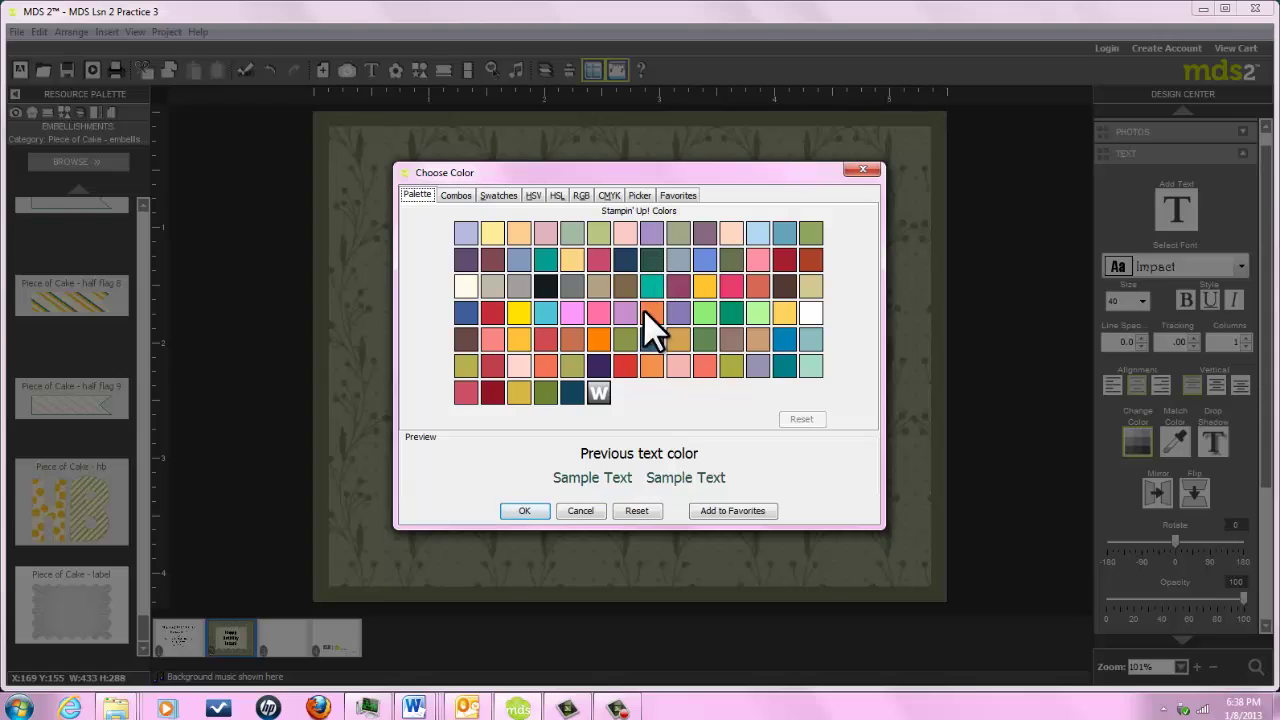
pyautogui.click(528, 510)
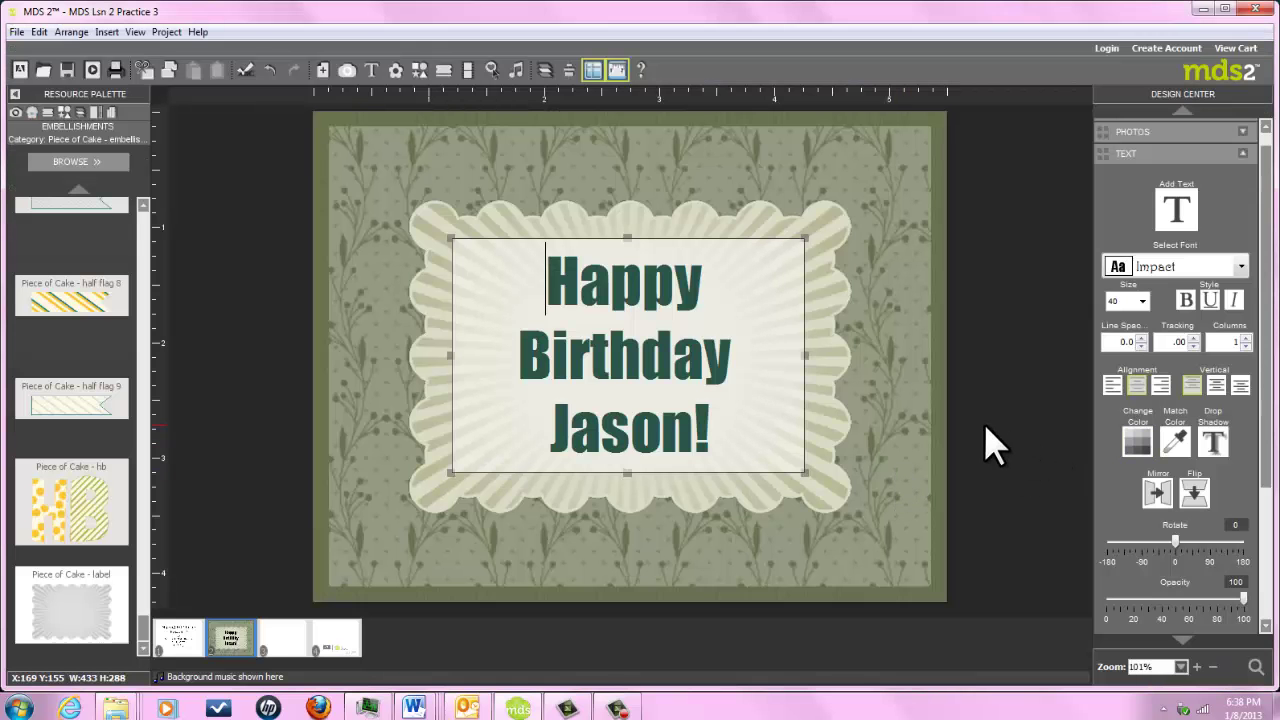
pyautogui.click(986, 432)
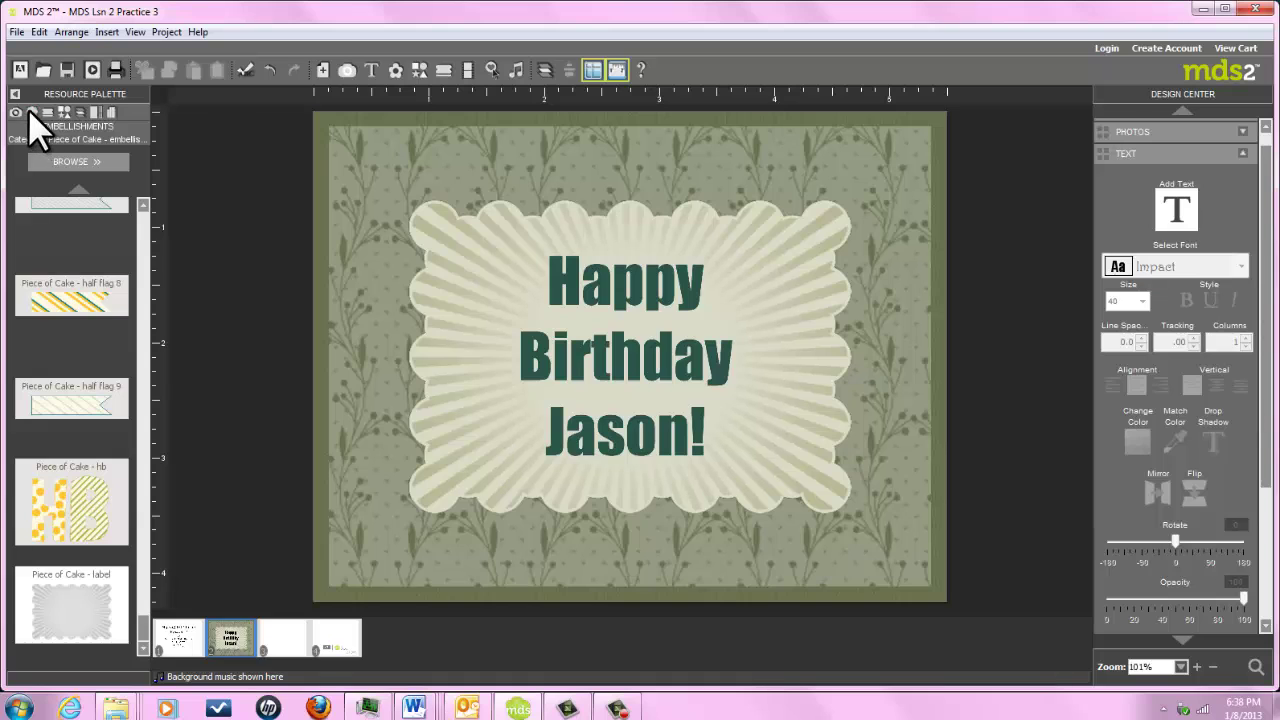
# Load the Corduroy Buttons category into the embellishments palette.
pyautogui.click(42, 162)
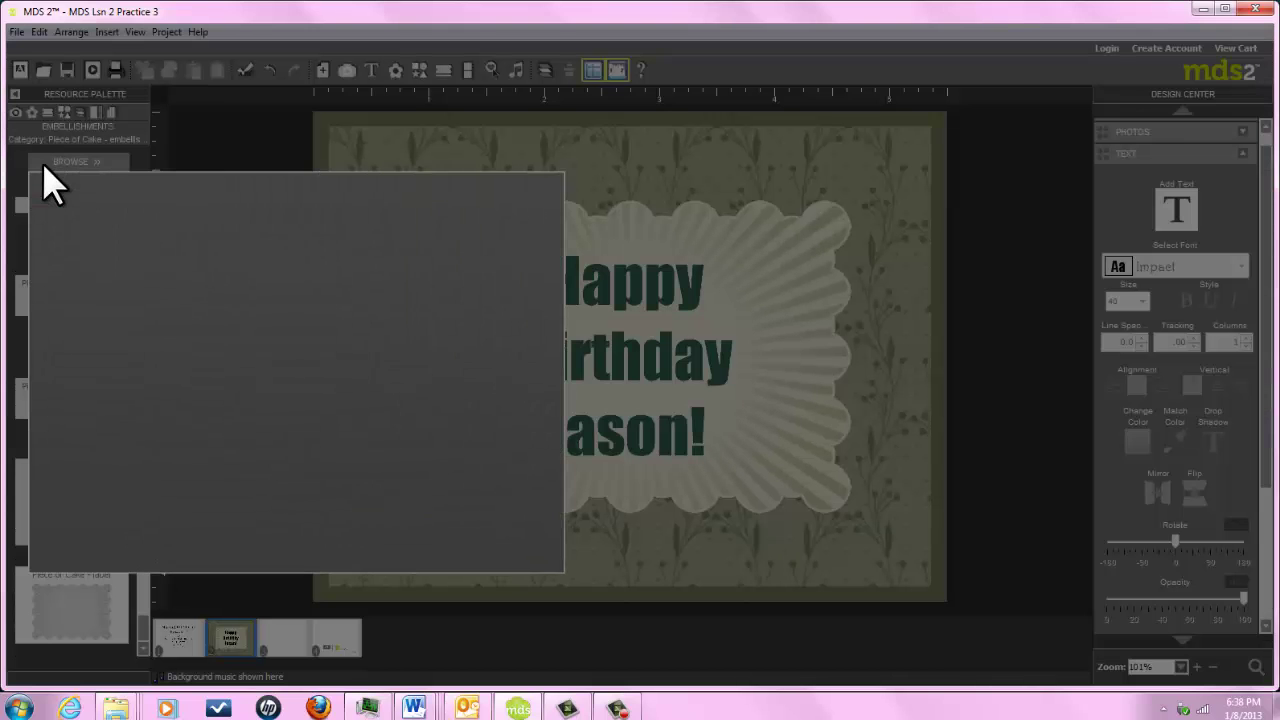
pyautogui.click(405, 245)
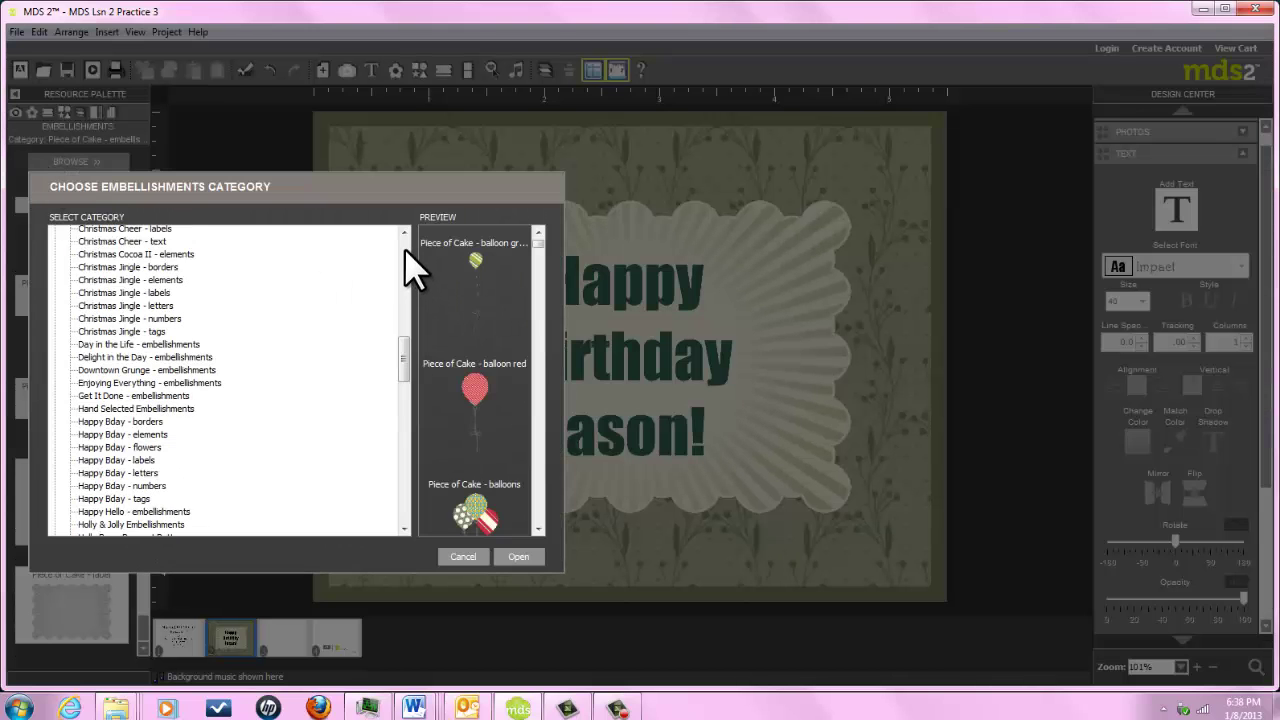
pyautogui.click(405, 248)
pyautogui.click(404, 248)
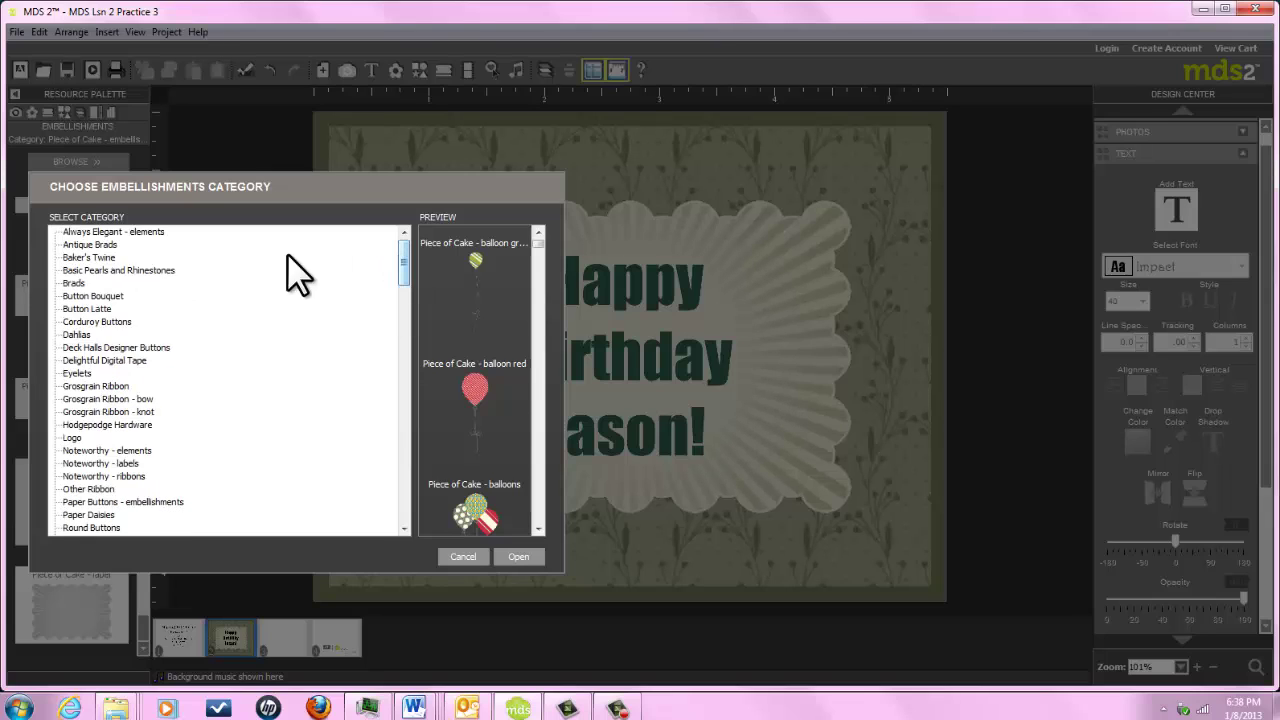
pyautogui.click(83, 320)
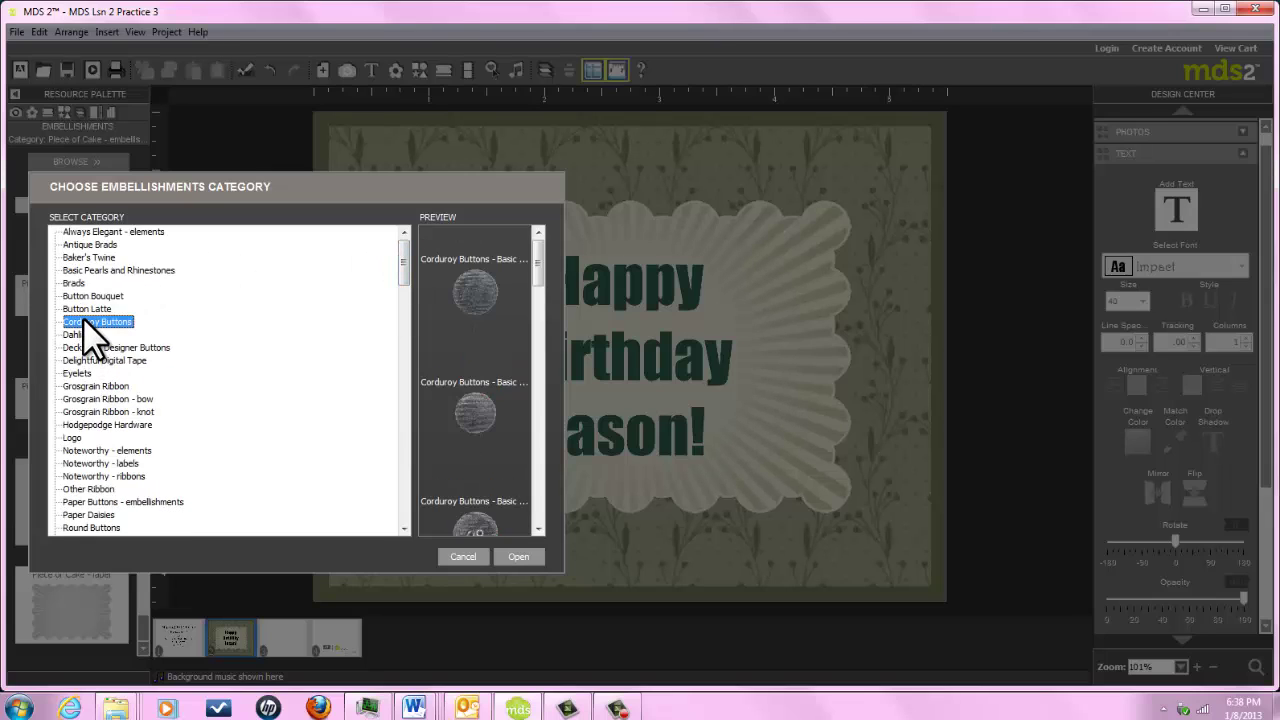
pyautogui.click(522, 557)
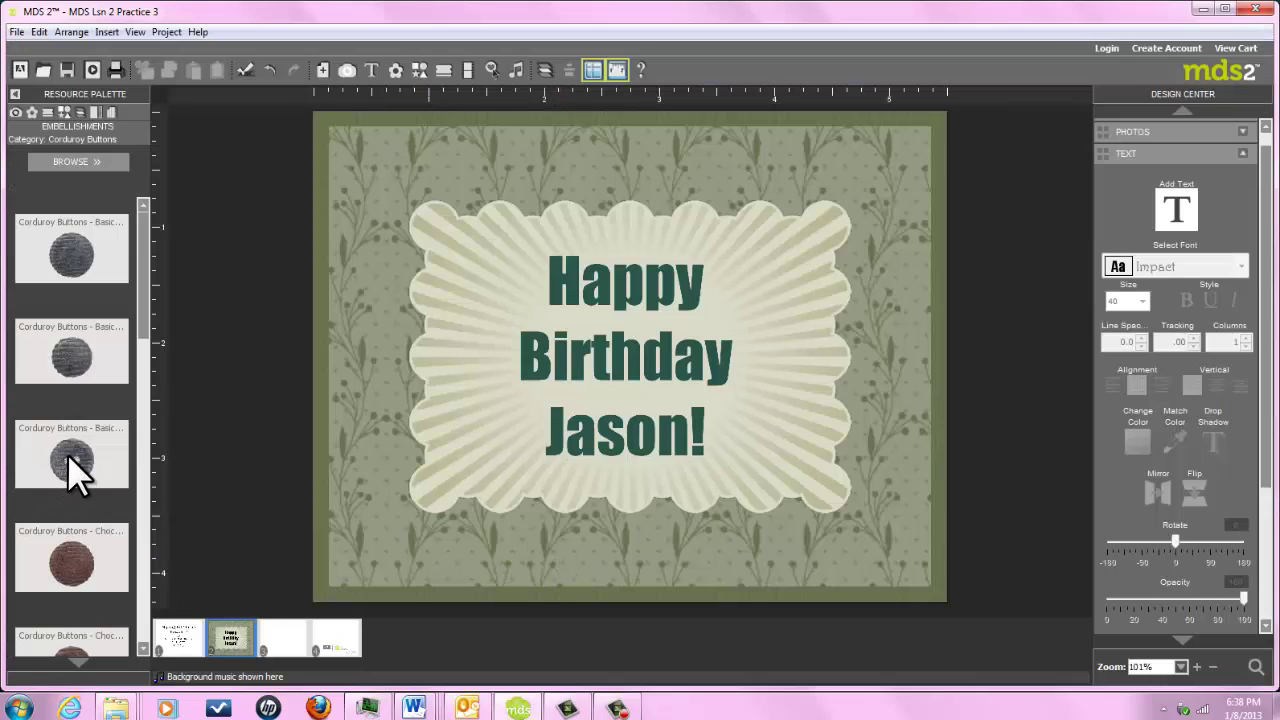
# Place the gray two-hole corduroy button in the paper's upper-left corner, shrink it slightly and rotate it to -24 degrees.
pyautogui.moveTo(68, 456); pyautogui.dragTo(366, 155)
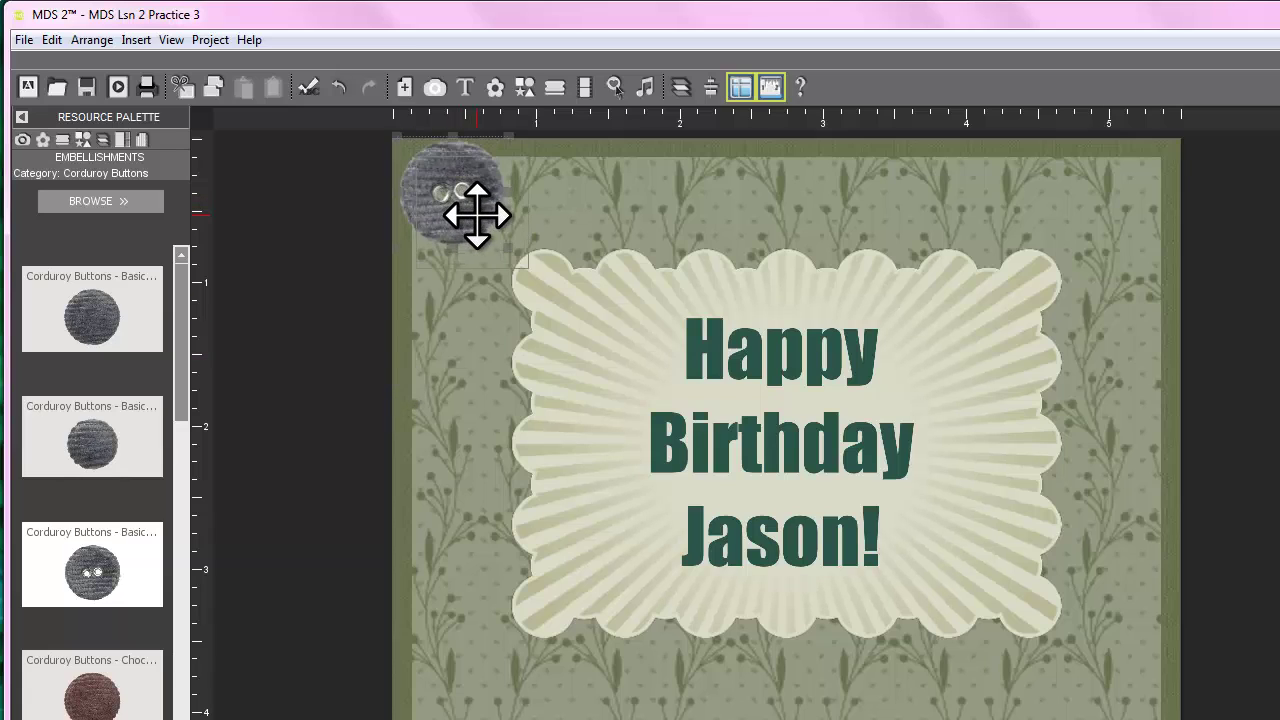
pyautogui.moveTo(474, 211); pyautogui.dragTo(471, 214)
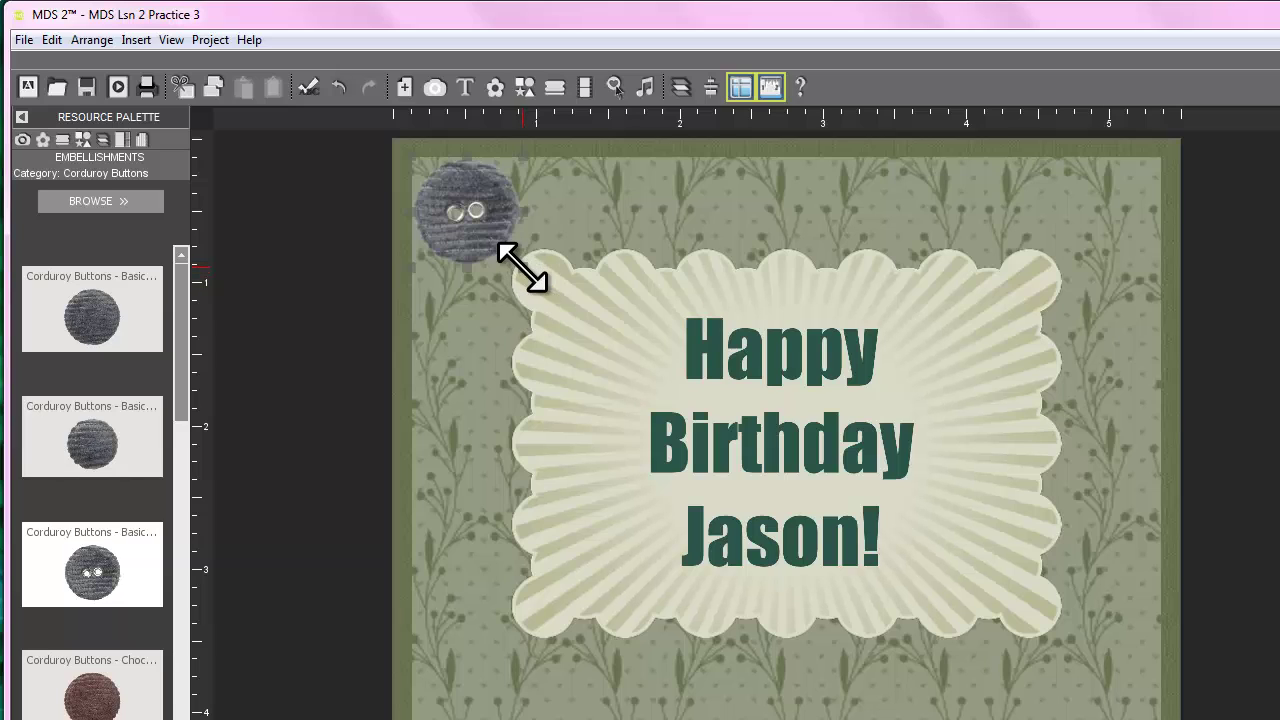
pyautogui.moveTo(522, 268); pyautogui.dragTo(491, 237)
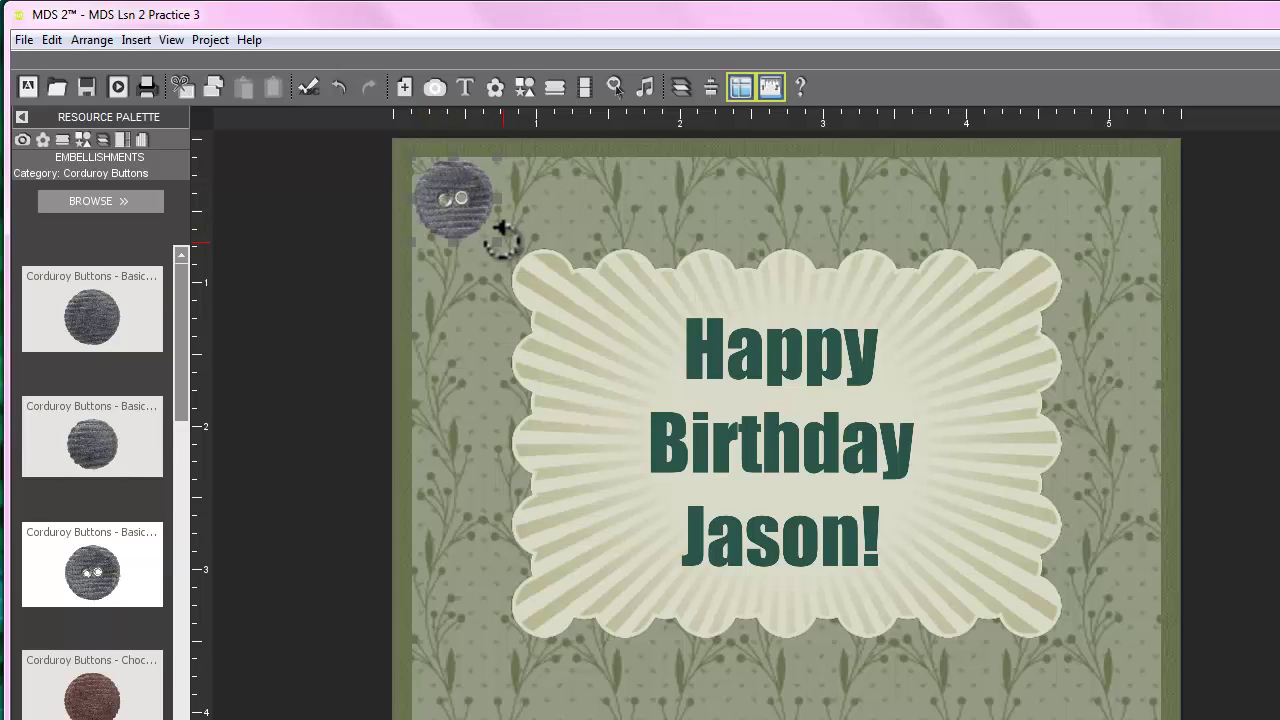
pyautogui.moveTo(500, 232); pyautogui.dragTo(505, 208)
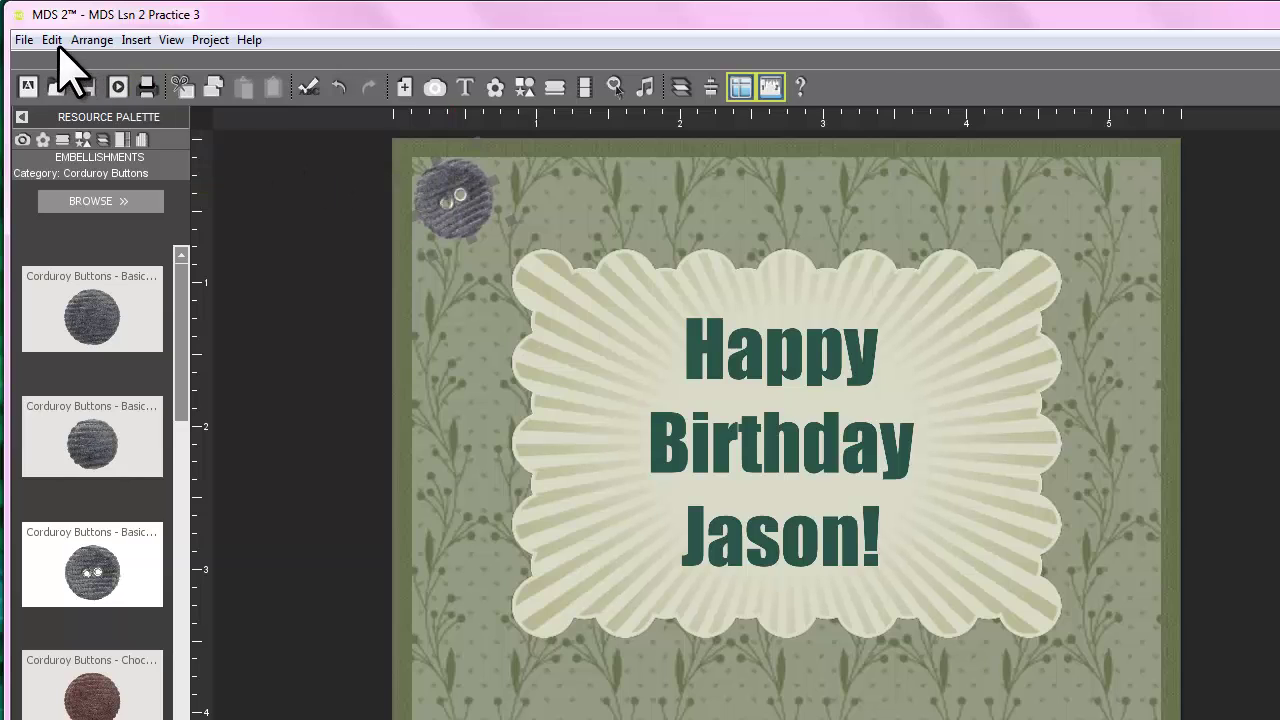
# Copy the corner button and paste copies into the paper's lower-right and lower-left corners.
pyautogui.click(52, 40)
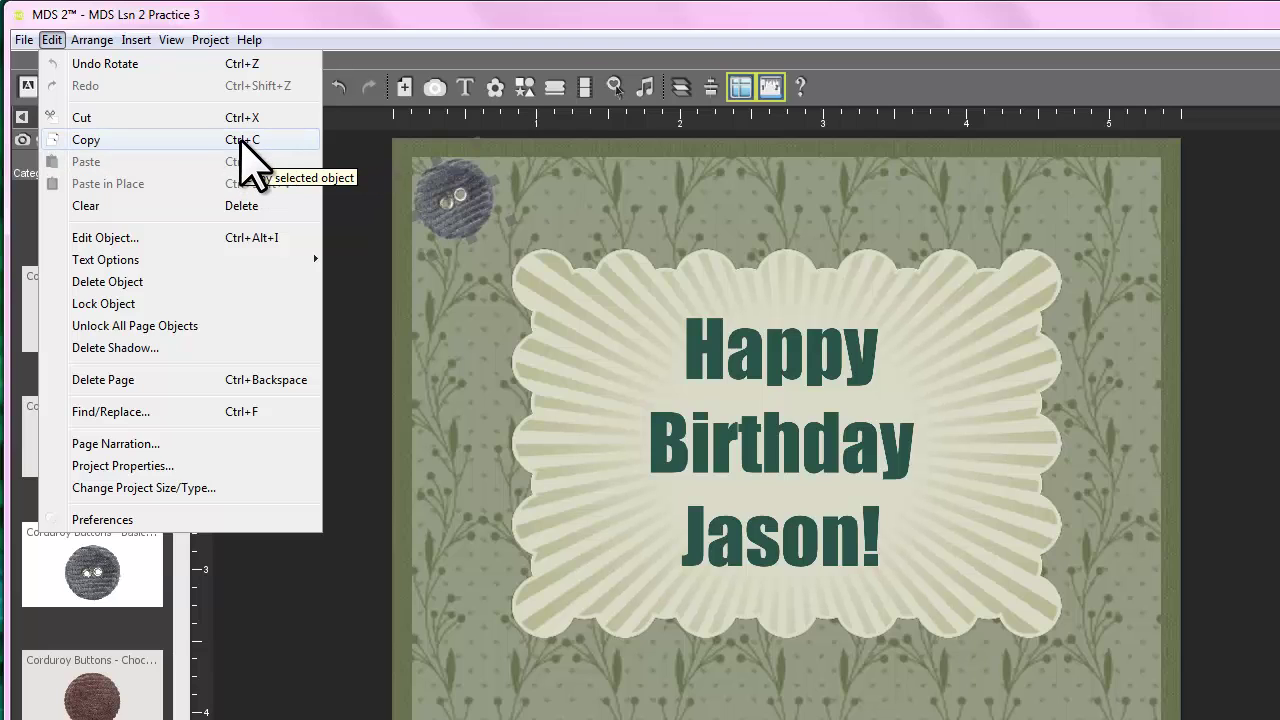
pyautogui.click(245, 142)
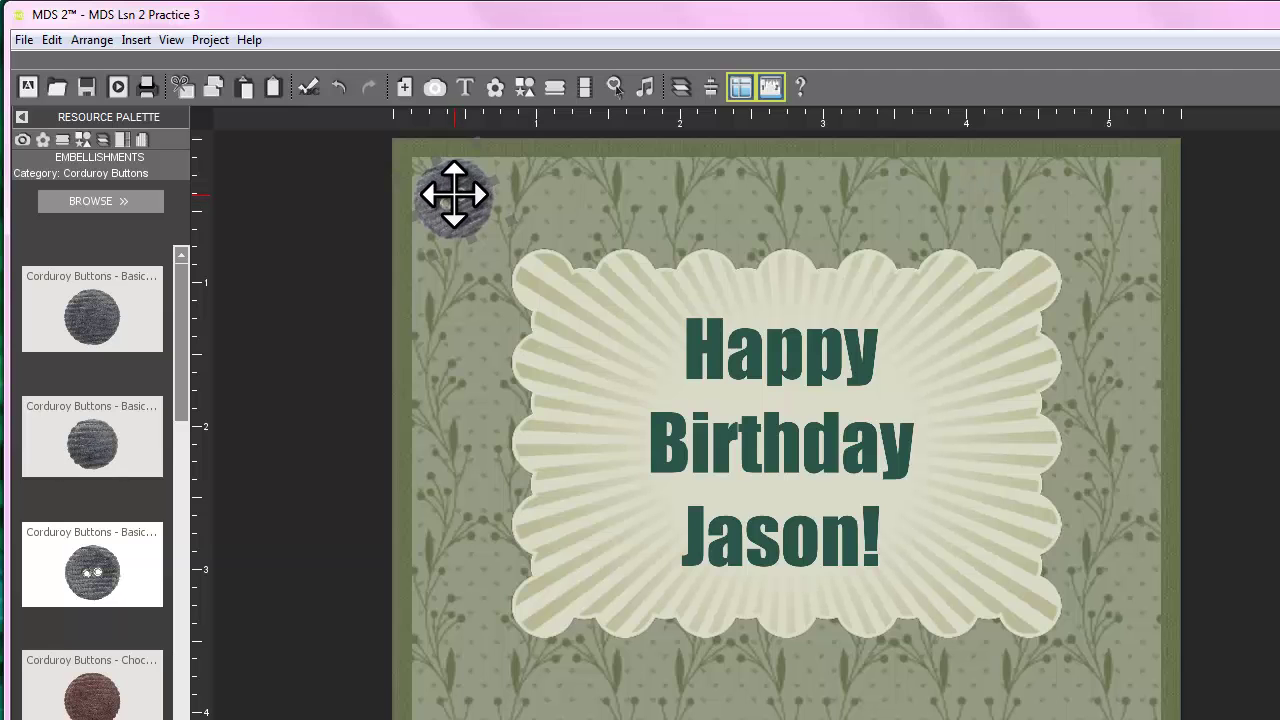
pyautogui.hotkey('ctrl', 'v')
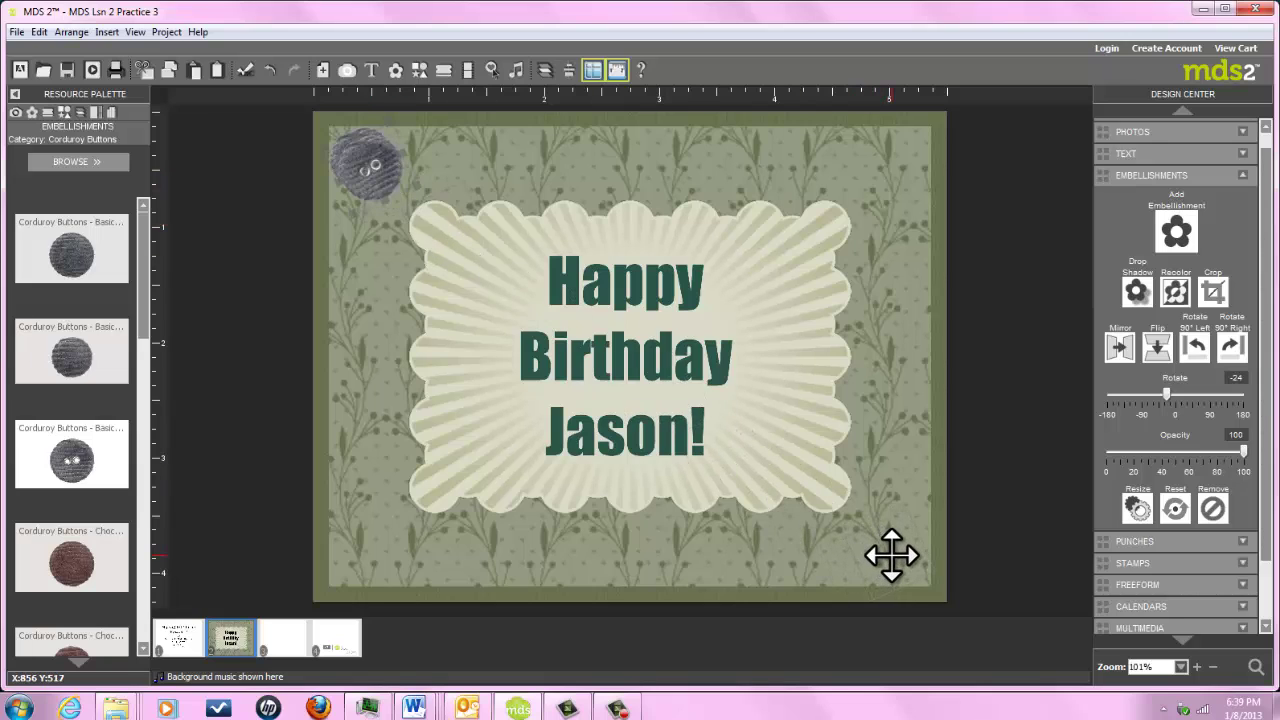
pyautogui.moveTo(891, 555); pyautogui.dragTo(893, 552)
pyautogui.moveTo(378, 553); pyautogui.dragTo(376, 550)
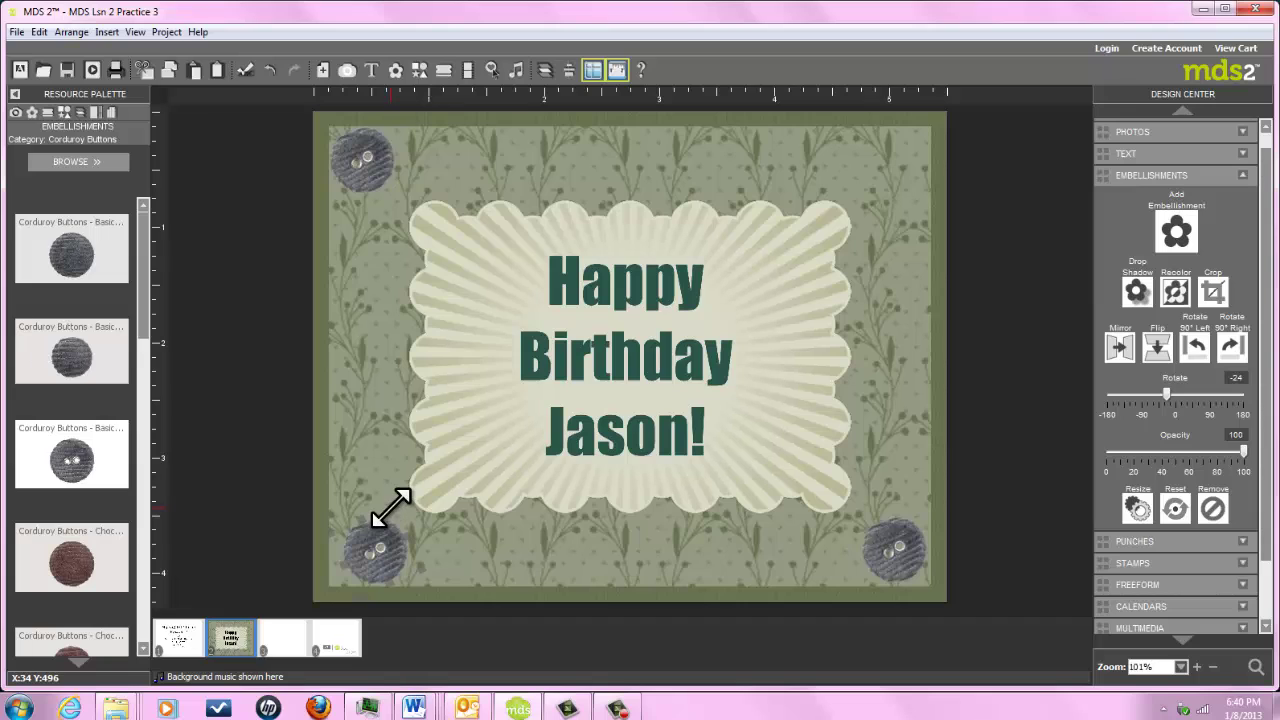
# Rotate the lower-left button to 57 degrees, settle it in its corner, and place a matching copy in the upper-right corner.
pyautogui.moveTo(388, 500); pyautogui.dragTo(404, 582)
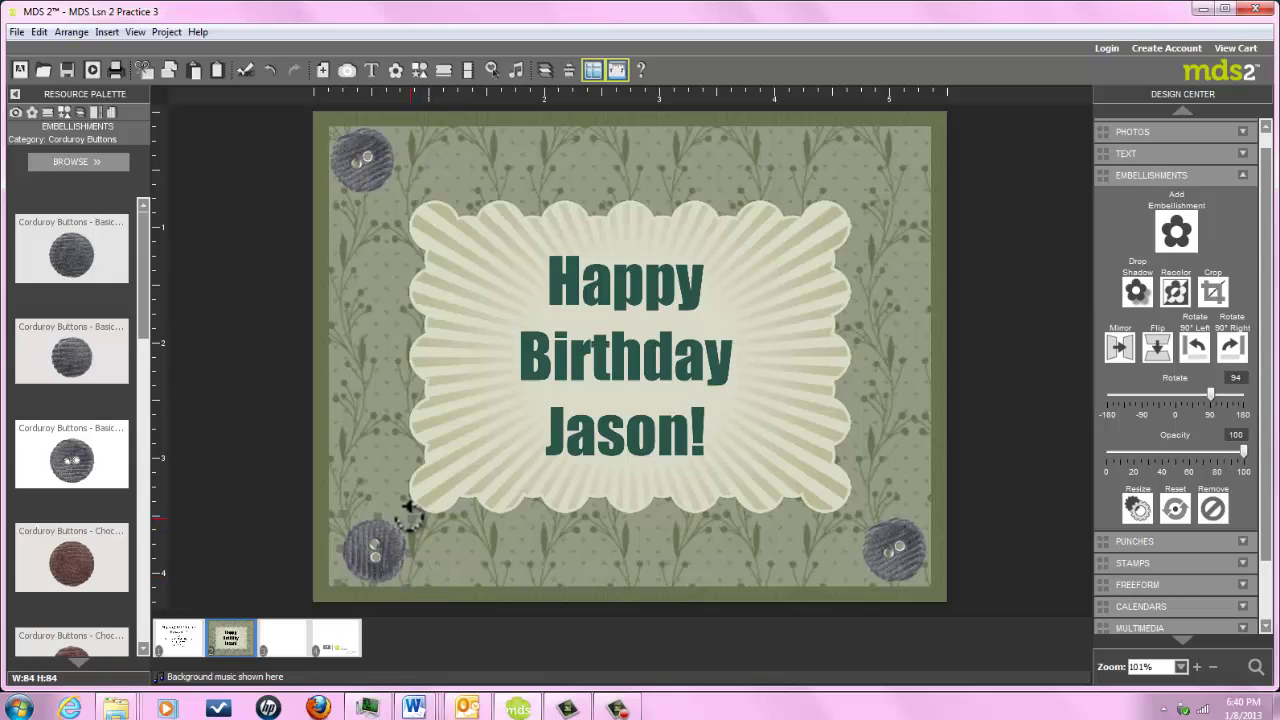
pyautogui.moveTo(410, 508); pyautogui.dragTo(386, 502)
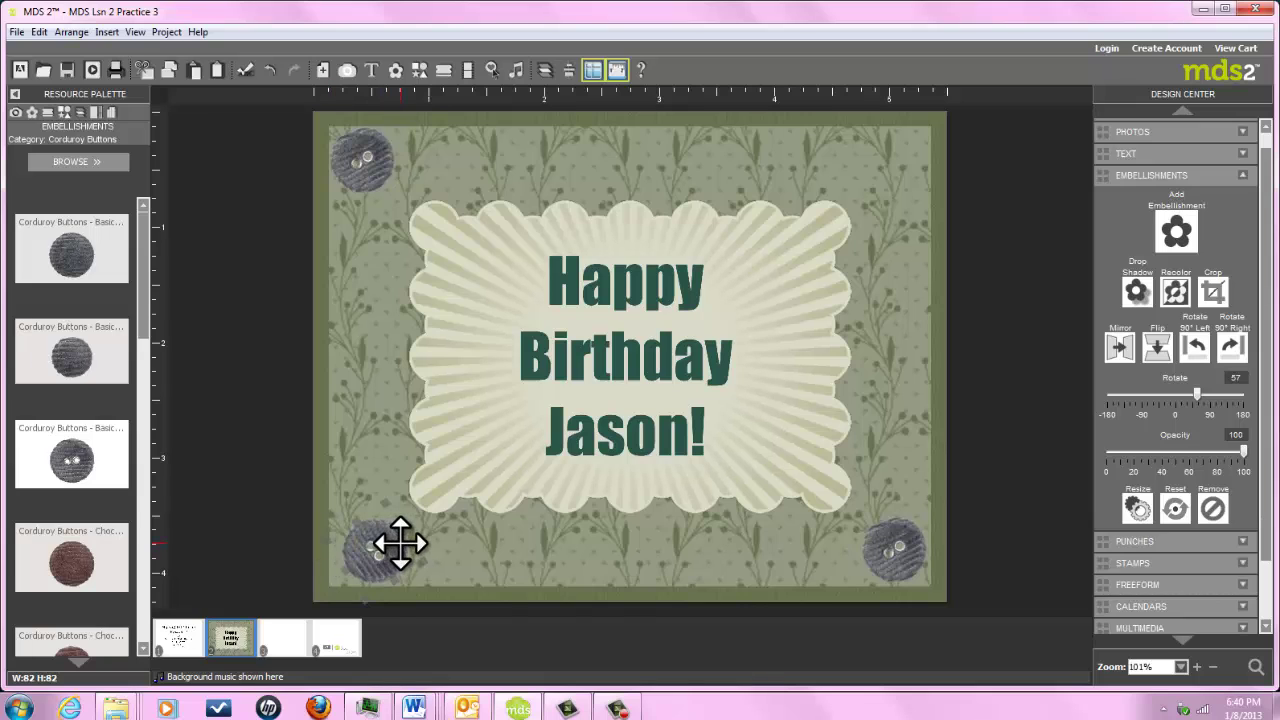
pyautogui.moveTo(400, 543); pyautogui.dragTo(380, 562)
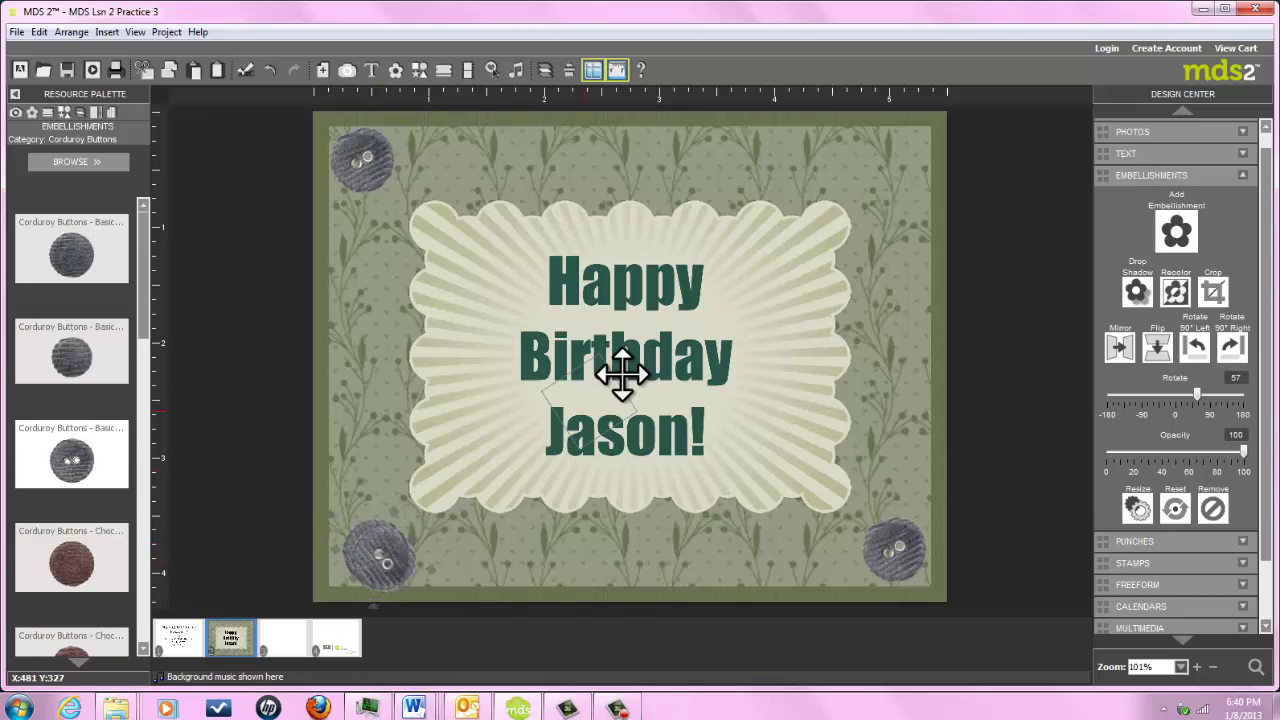
pyautogui.moveTo(887, 185)
pyautogui.mouseDown()
pyautogui.moveTo(890, 196)
pyautogui.moveTo(887, 170)
pyautogui.mouseUp()
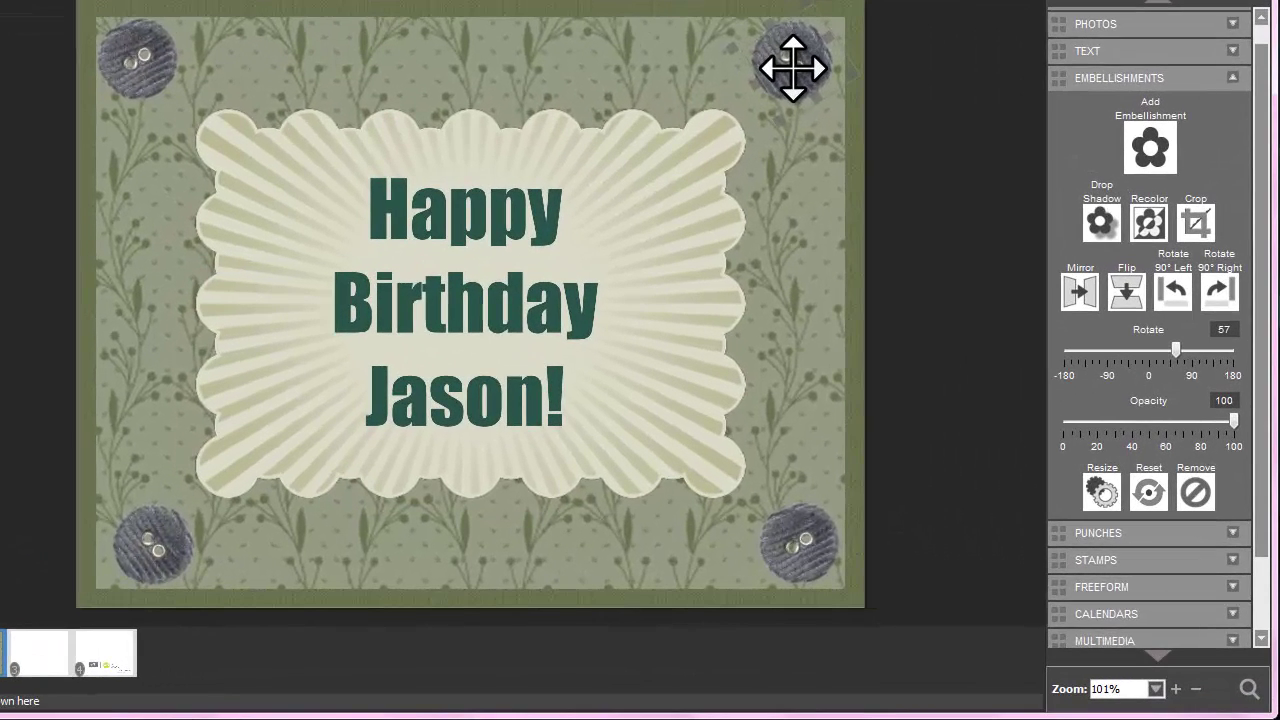
pyautogui.moveTo(792, 68); pyautogui.dragTo(791, 68)
# Add a drop shadow with 35% opacity and a pixel offset of X 1, Y 2 to the birthday greeting.
pyautogui.click(485, 233)
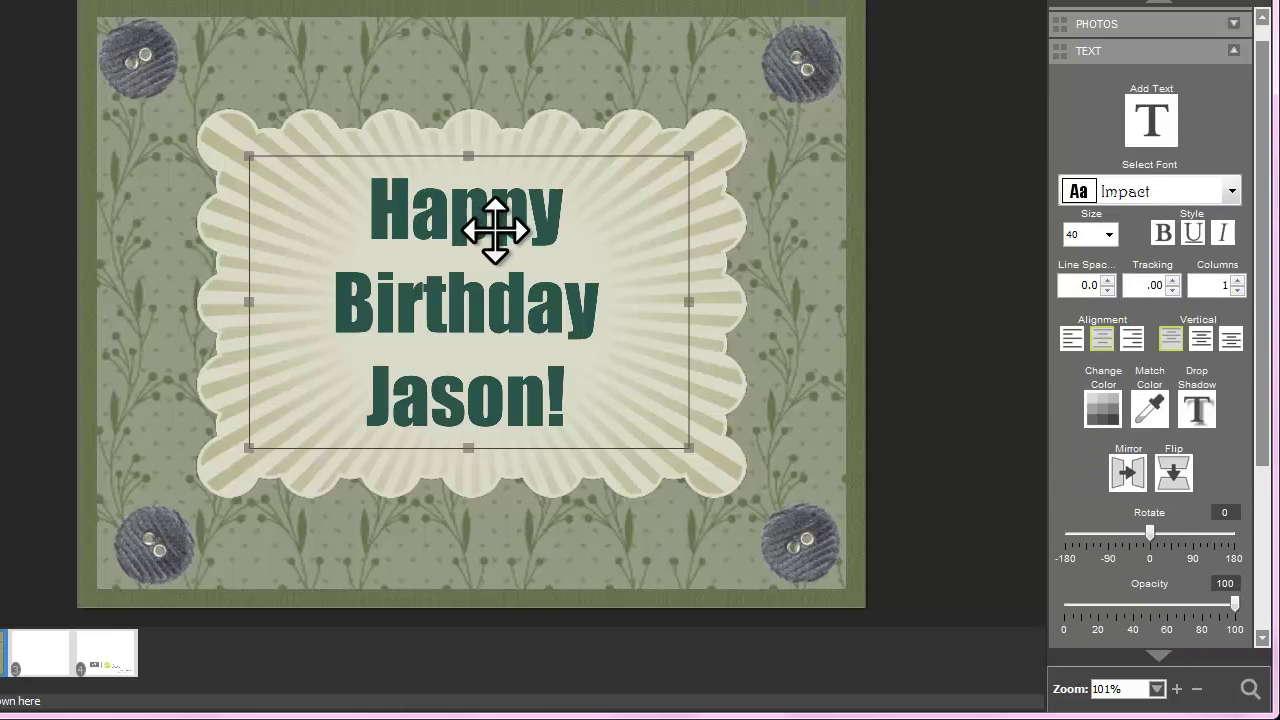
pyautogui.click(1198, 408)
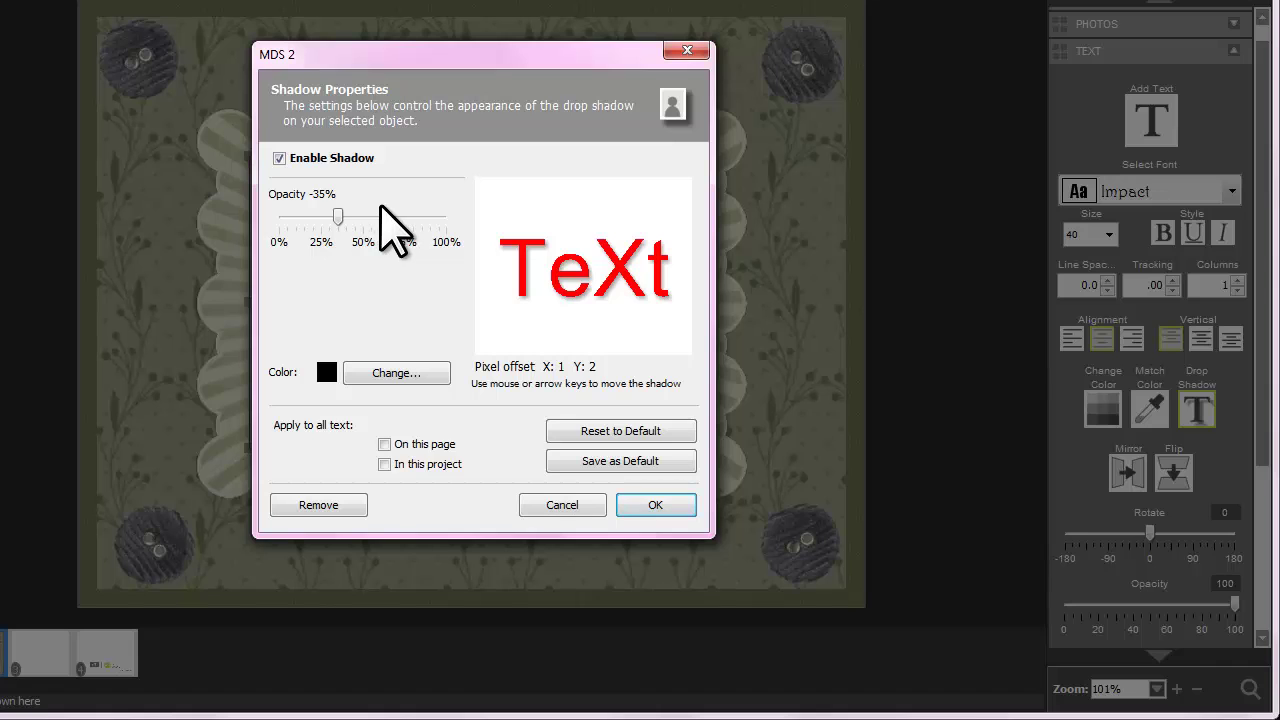
pyautogui.click(653, 507)
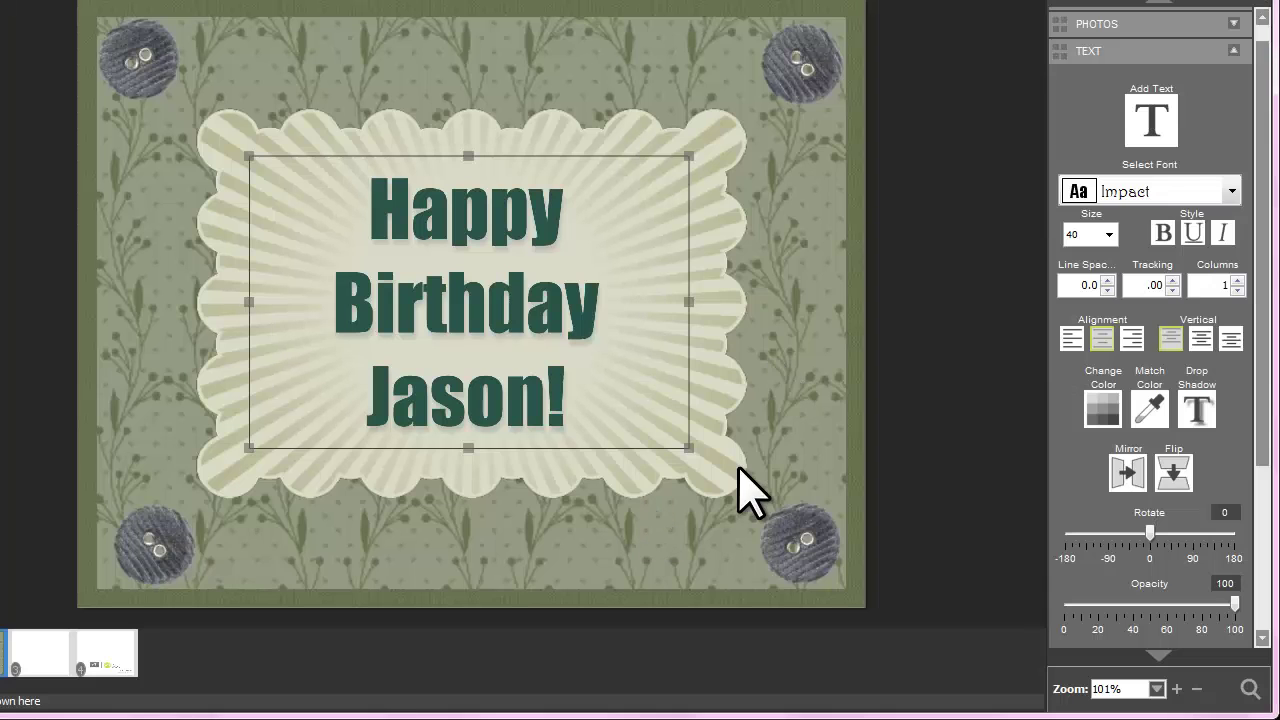
# Give the lower-right button a drop shadow with 75% opacity and Medium blur, applied to all embellishments on this page.
pyautogui.click(786, 539)
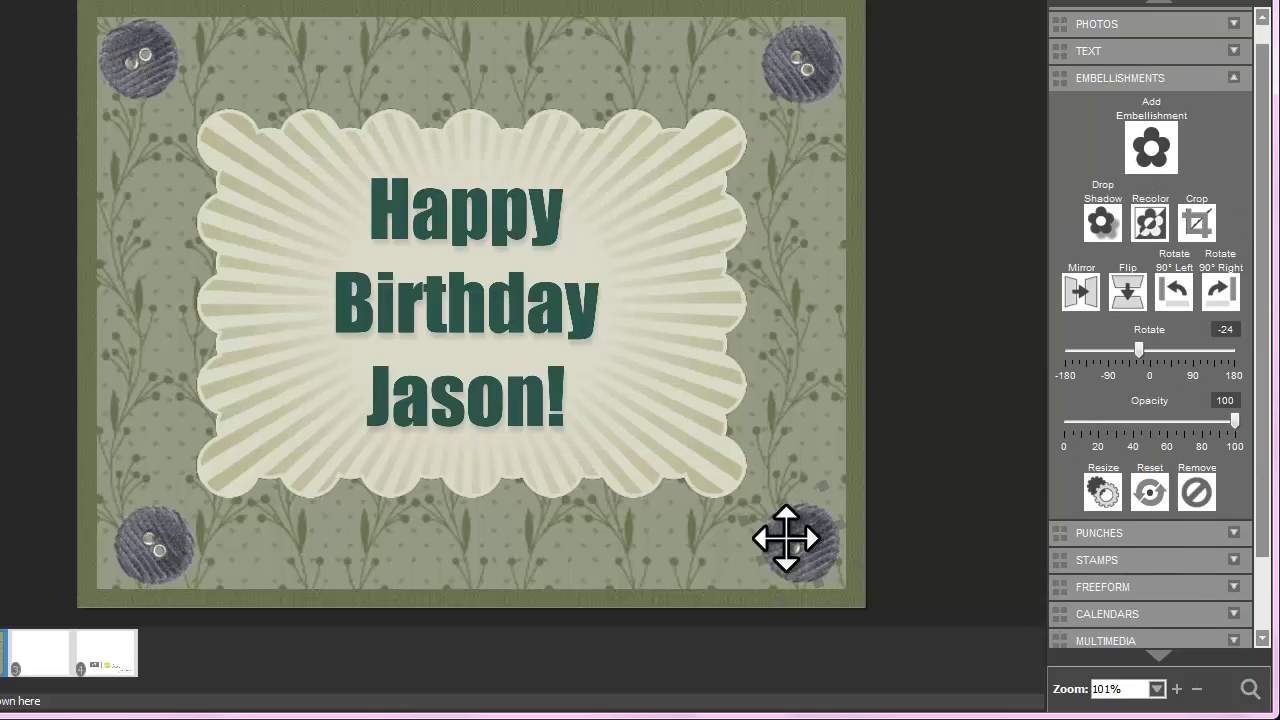
pyautogui.click(1101, 223)
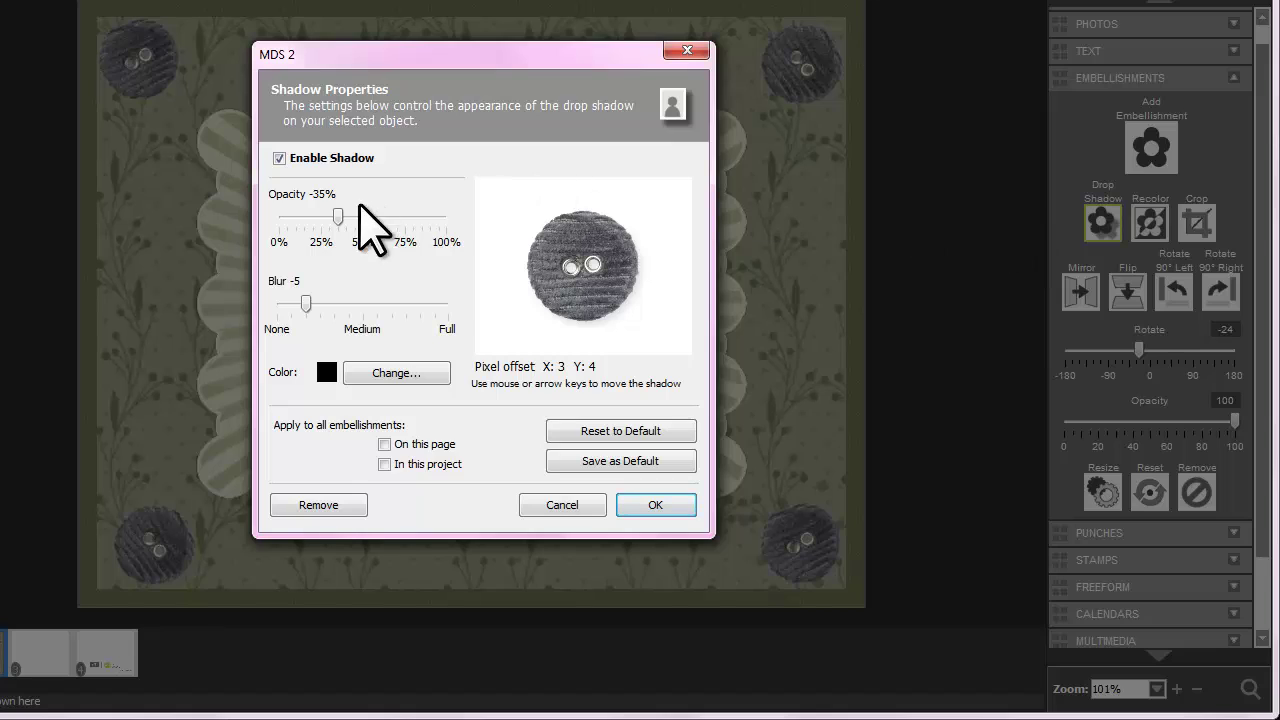
pyautogui.moveTo(336, 214); pyautogui.dragTo(402, 215)
pyautogui.moveTo(306, 303); pyautogui.dragTo(364, 303)
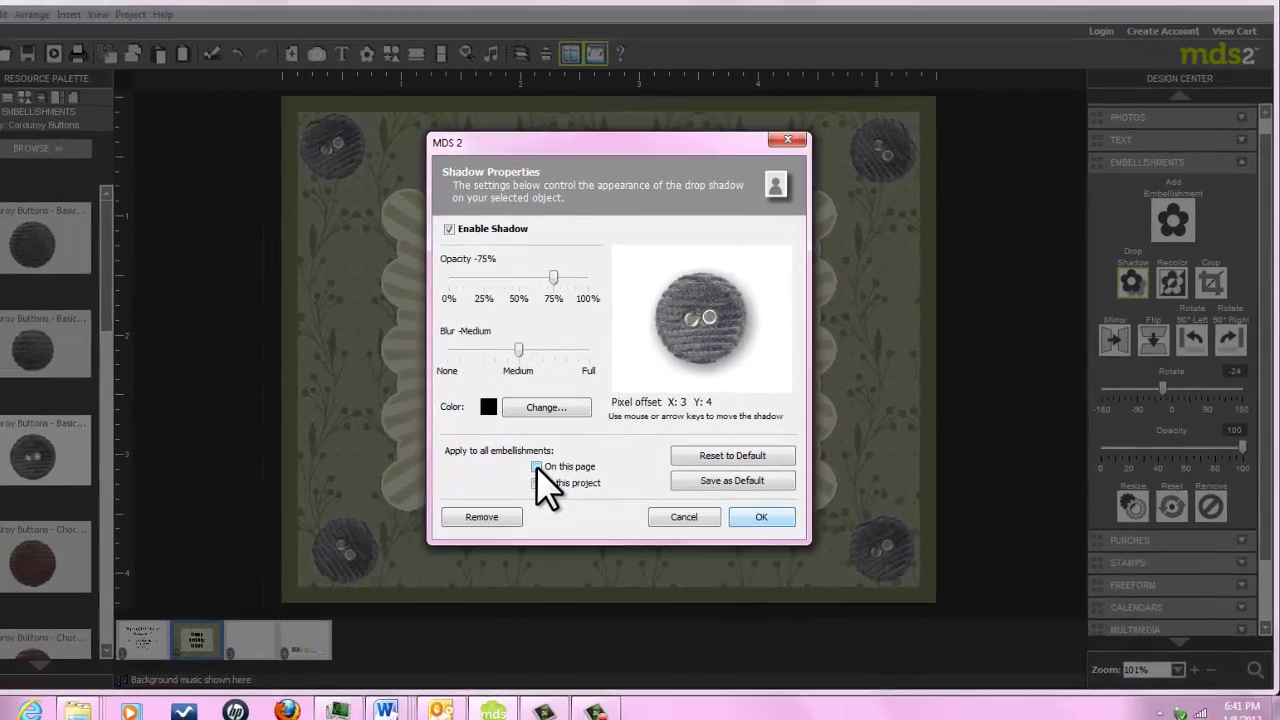
pyautogui.click(448, 454)
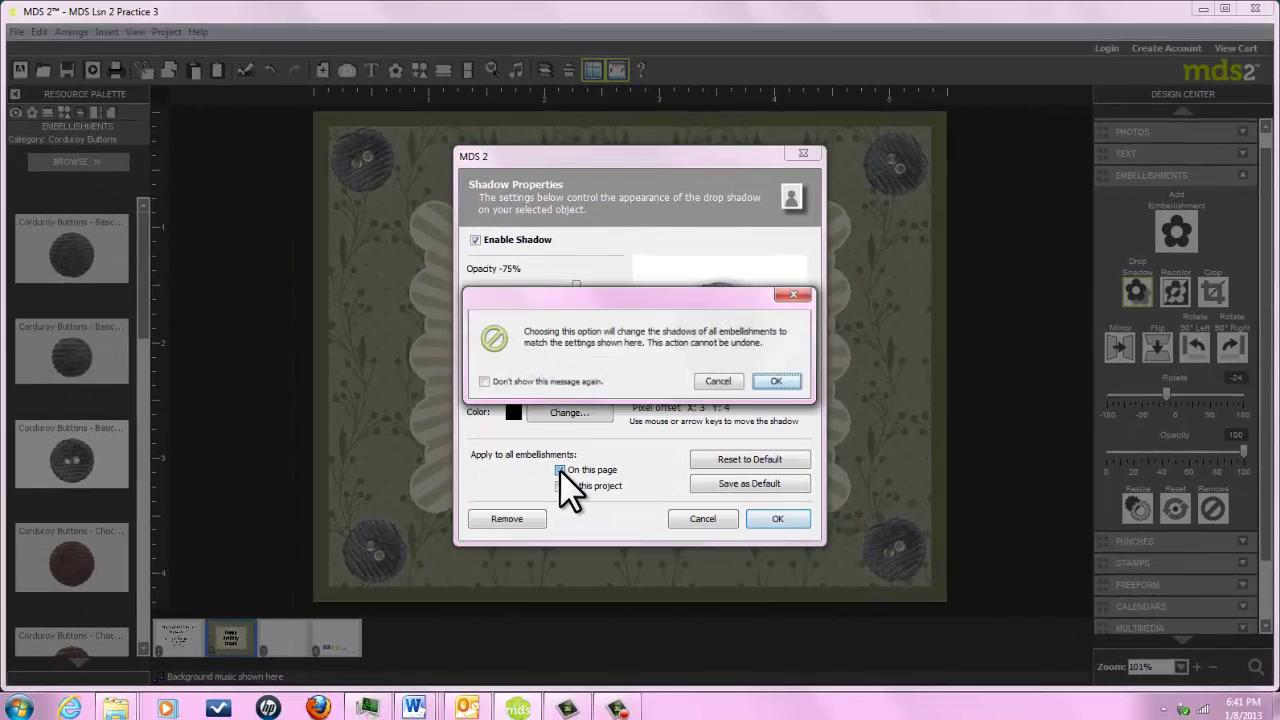
pyautogui.click(789, 379)
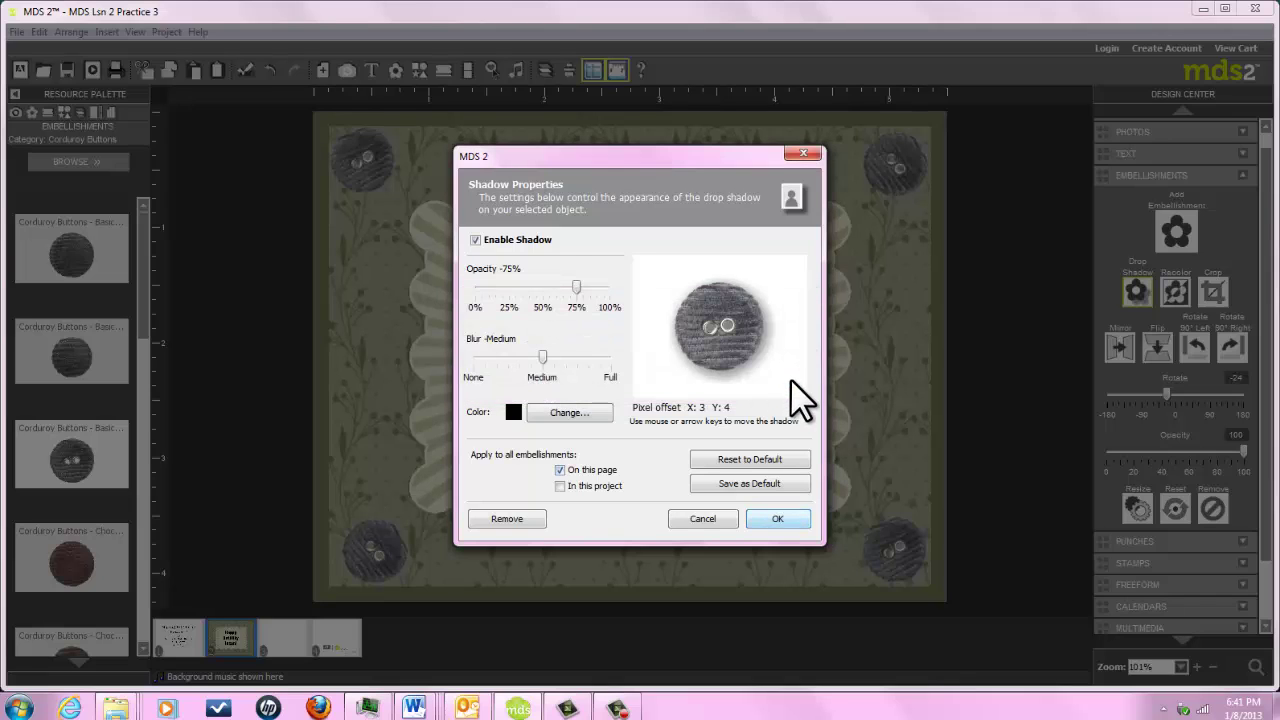
pyautogui.click(779, 519)
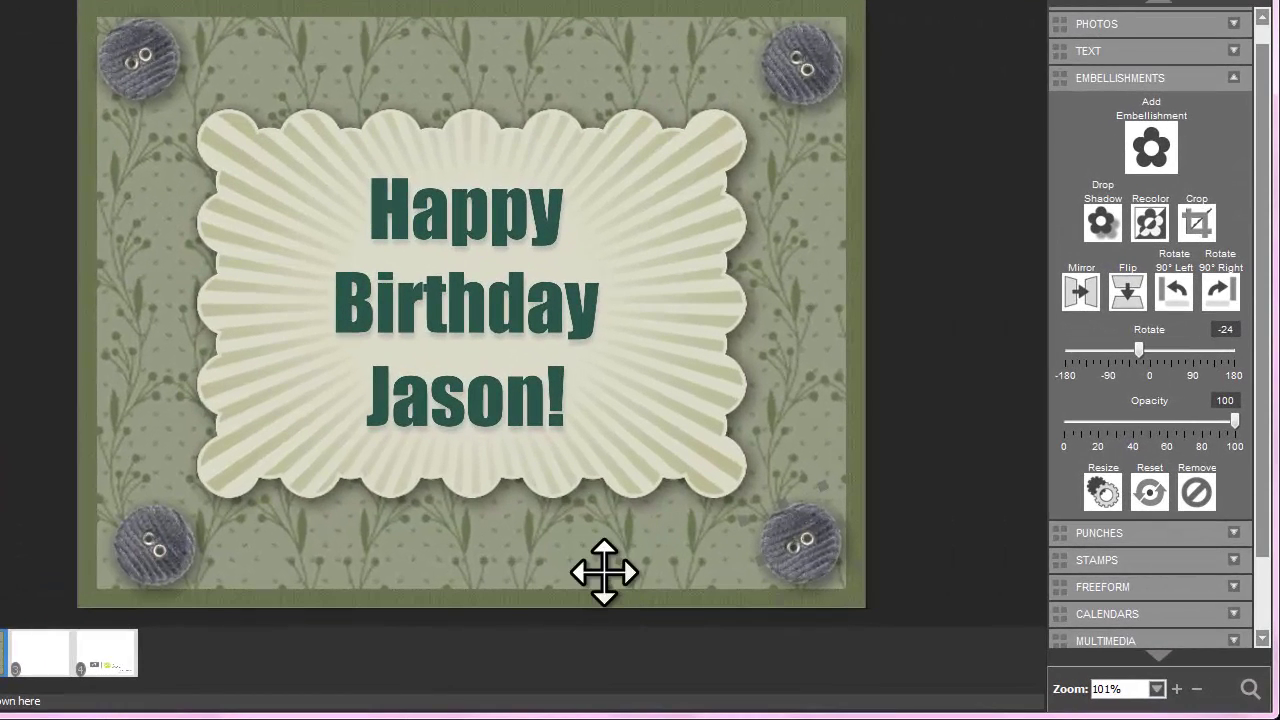
# Give the patterned paper a drop shadow with 75% opacity and Medium blur, applied to all photos on this page.
pyautogui.click(604, 572)
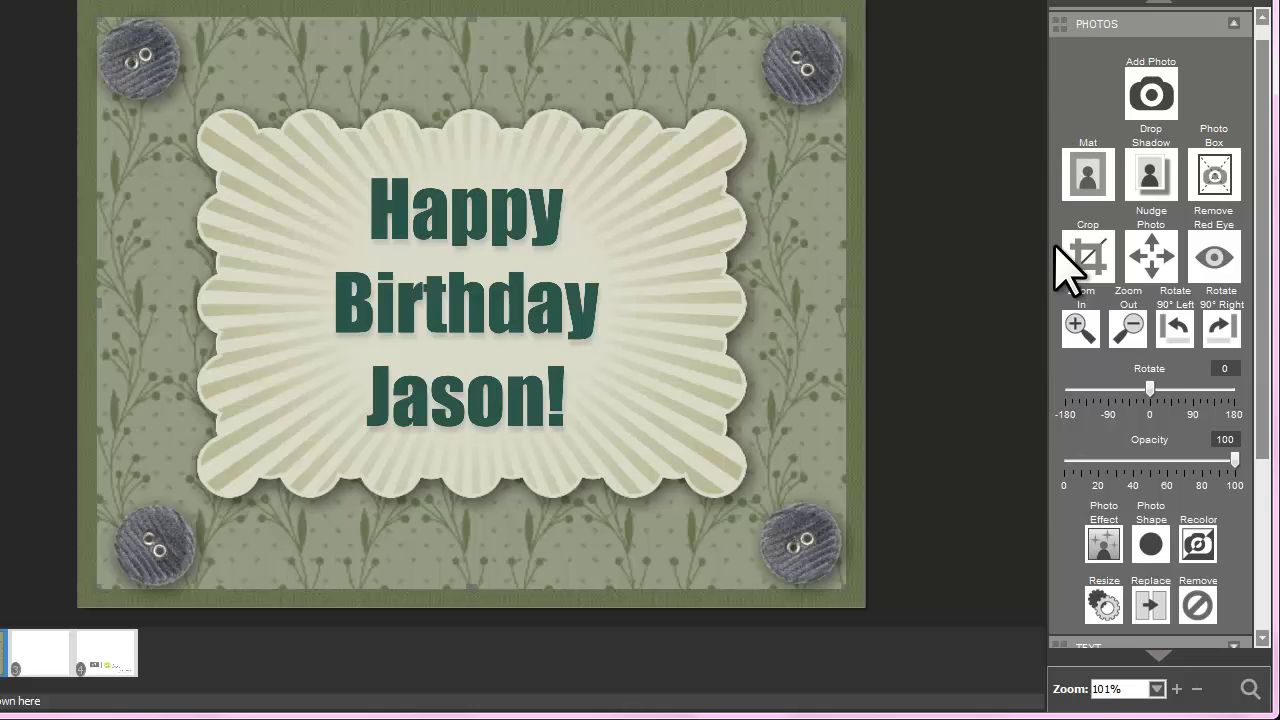
pyautogui.click(1151, 174)
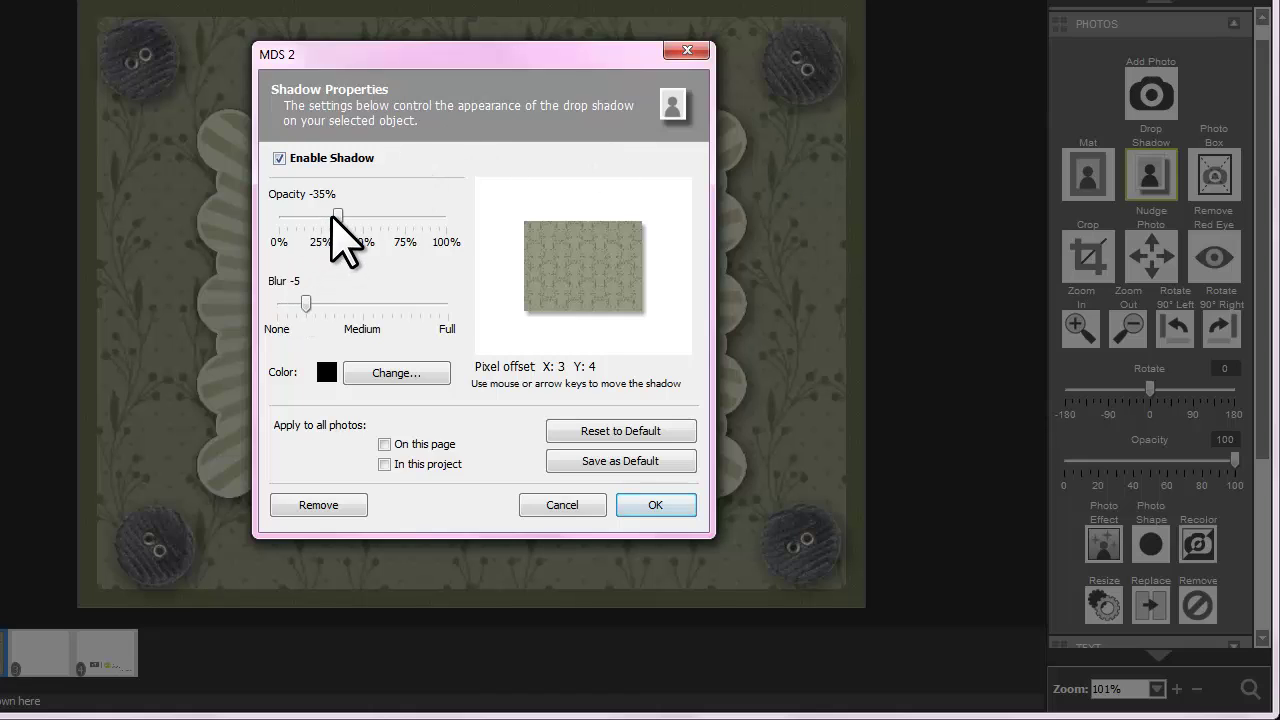
pyautogui.moveTo(337, 215); pyautogui.dragTo(405, 218)
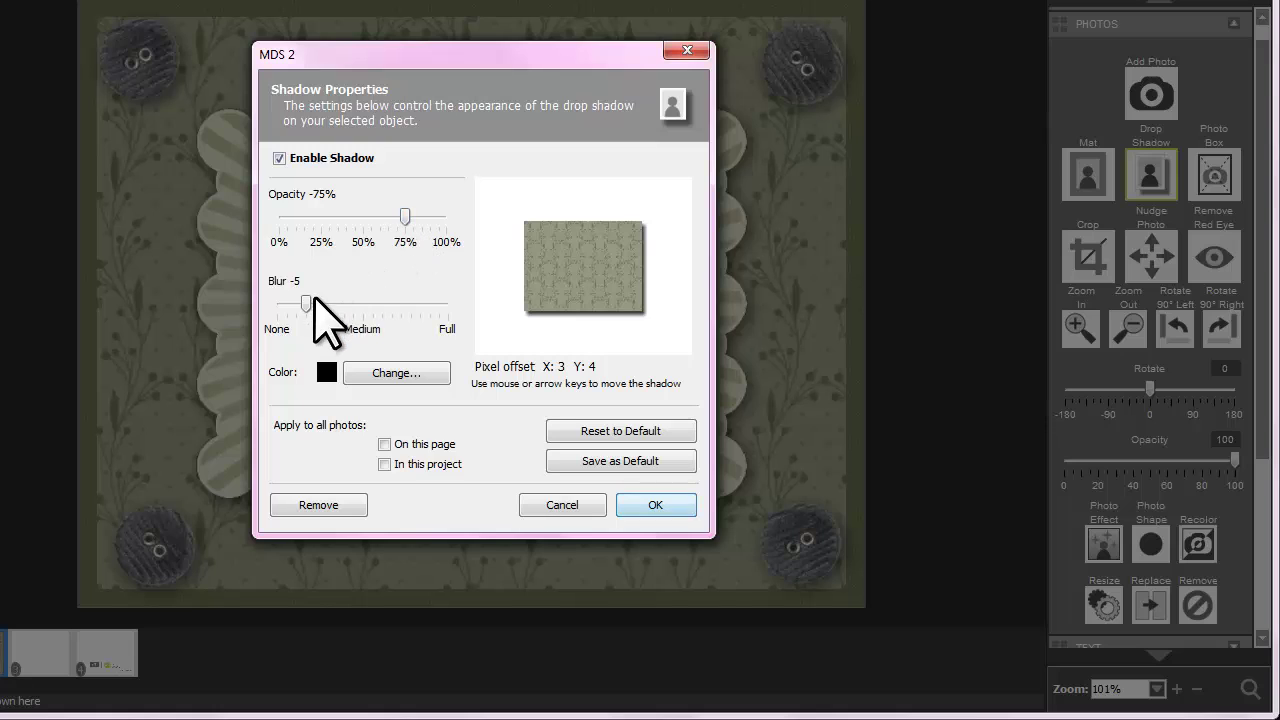
pyautogui.moveTo(306, 300); pyautogui.dragTo(368, 304)
pyautogui.click(384, 444)
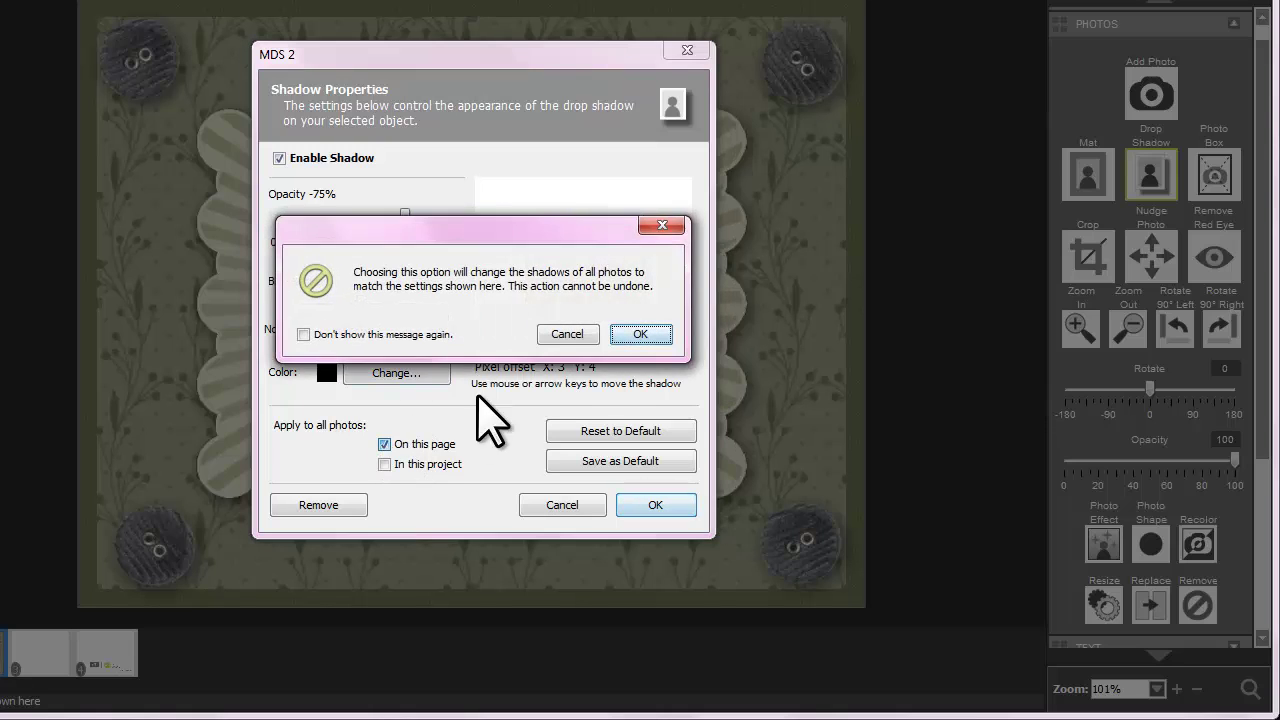
pyautogui.click(638, 332)
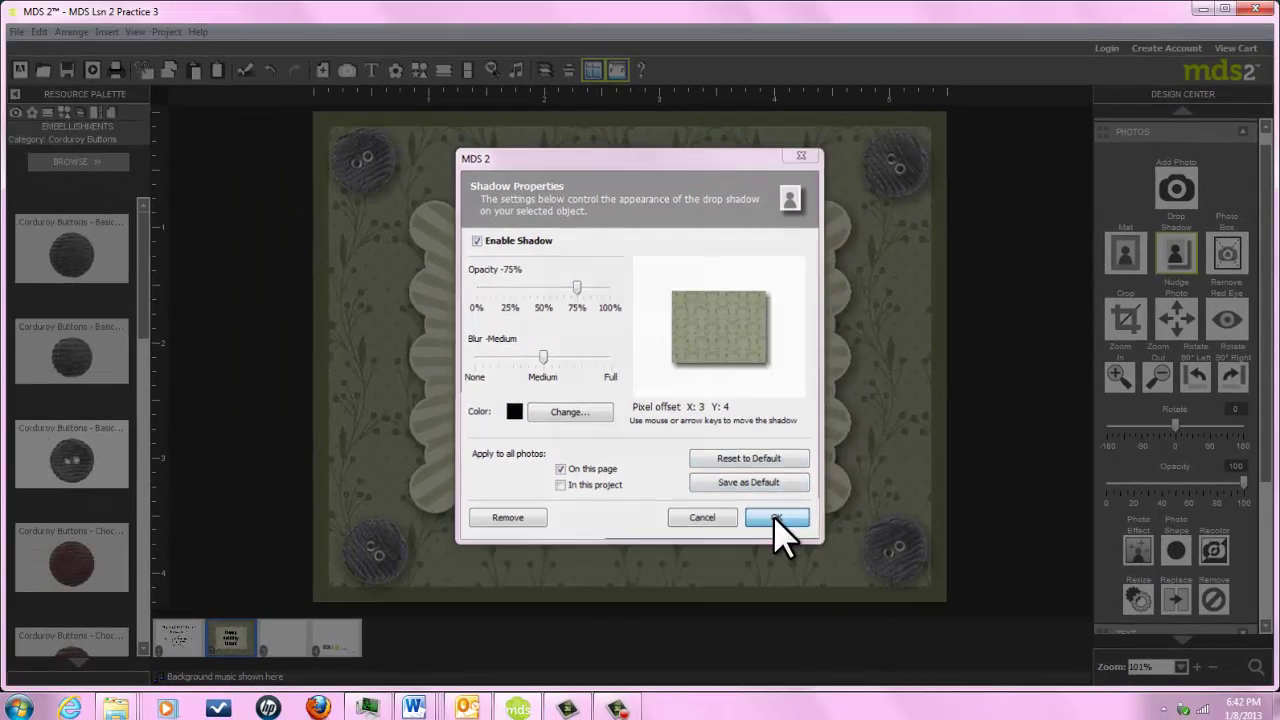
pyautogui.click(745, 515)
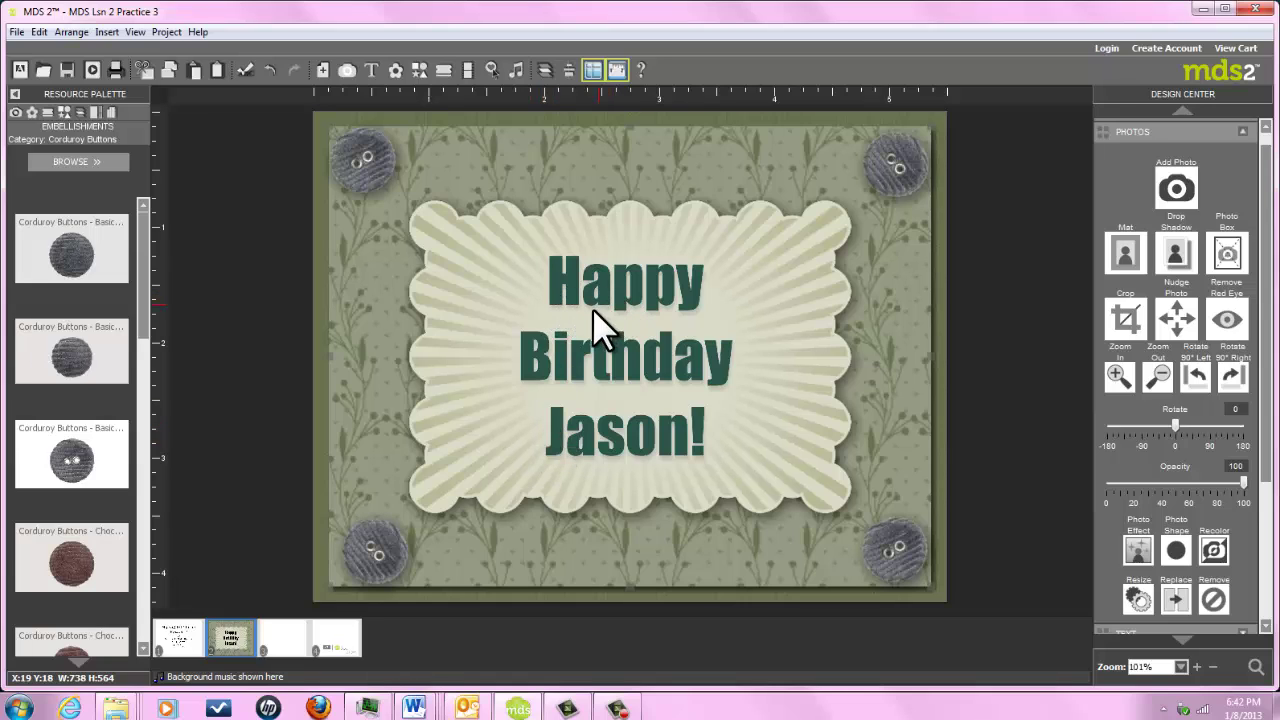
# Save the project and run a spell check on the entire project.
pyautogui.click(66, 69)
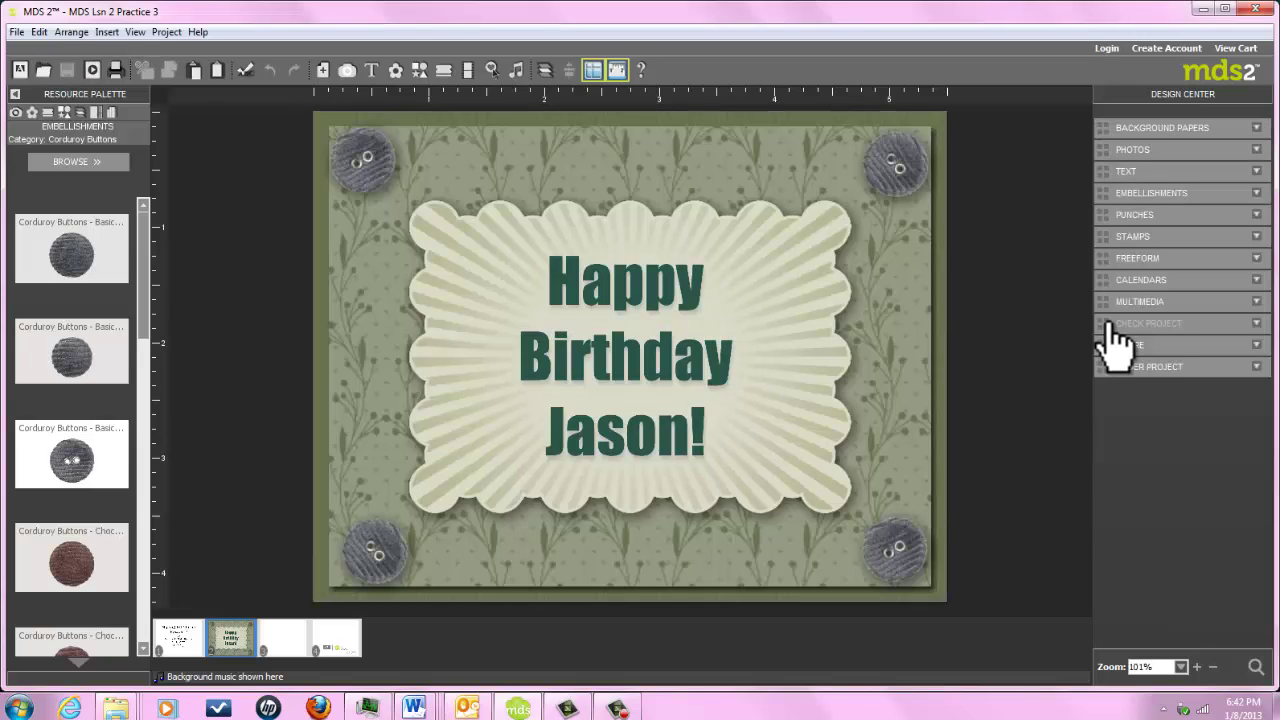
pyautogui.click(1108, 323)
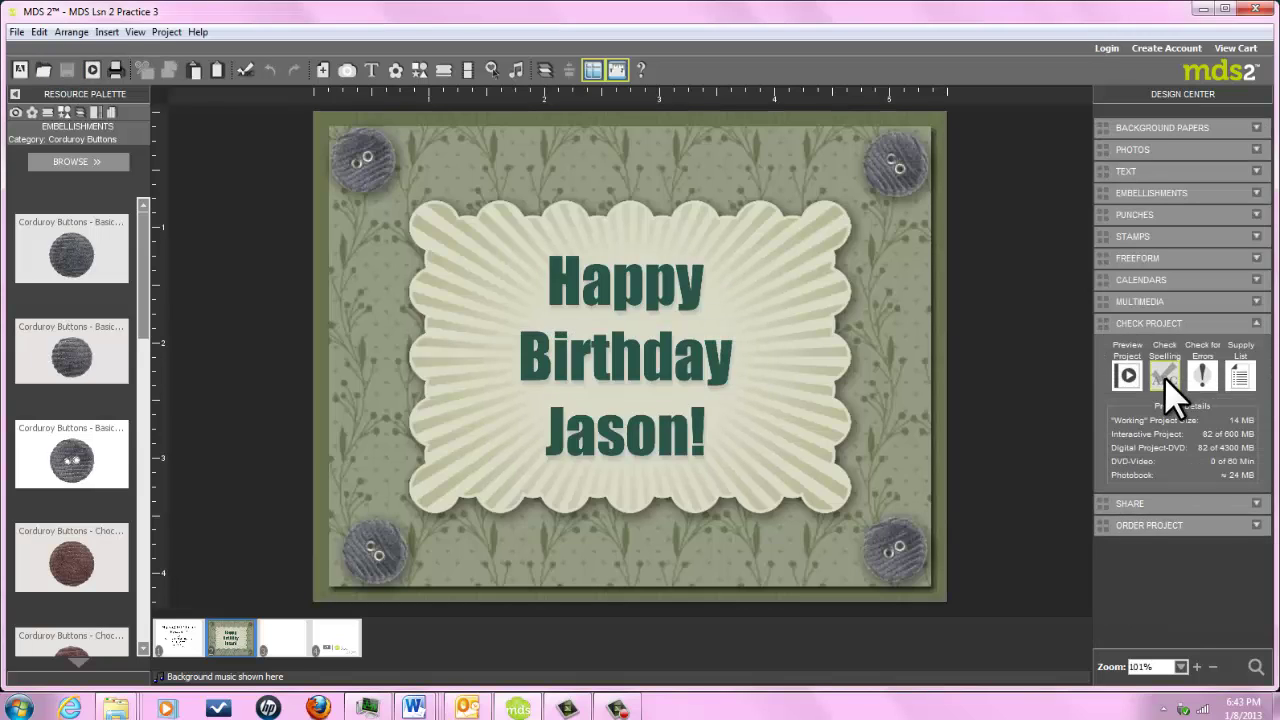
pyautogui.click(1164, 376)
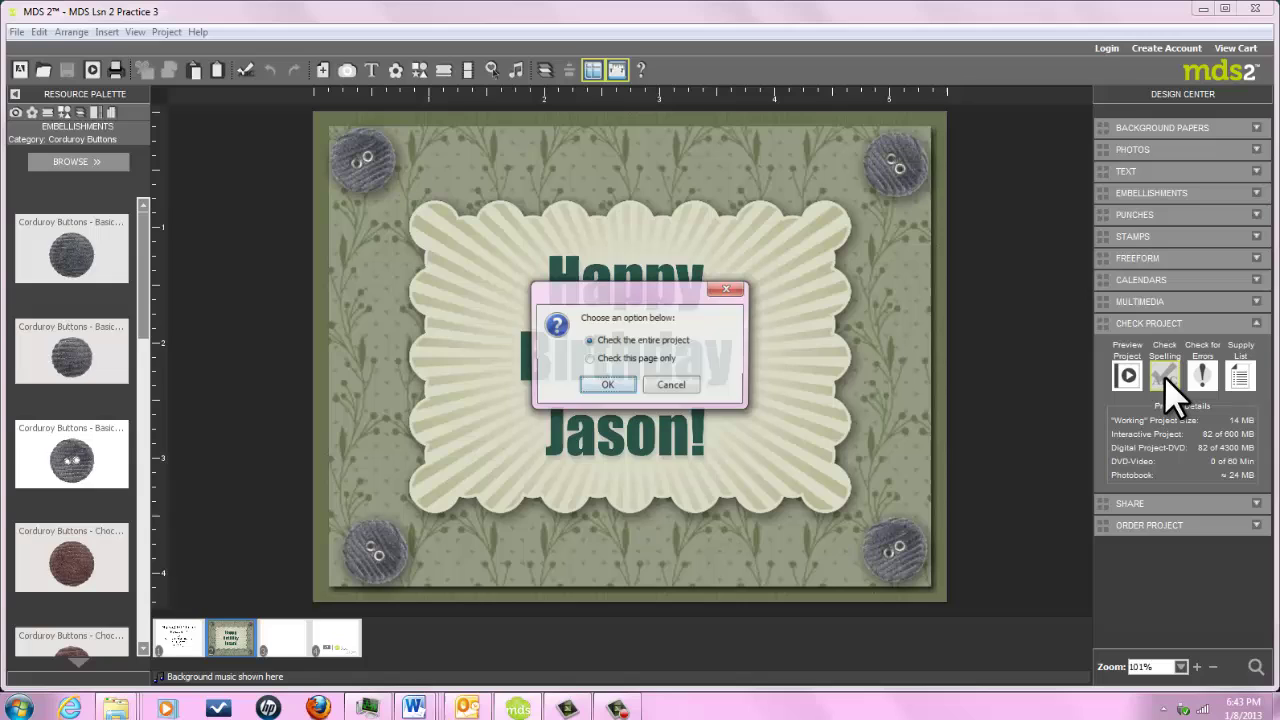
pyautogui.click(607, 383)
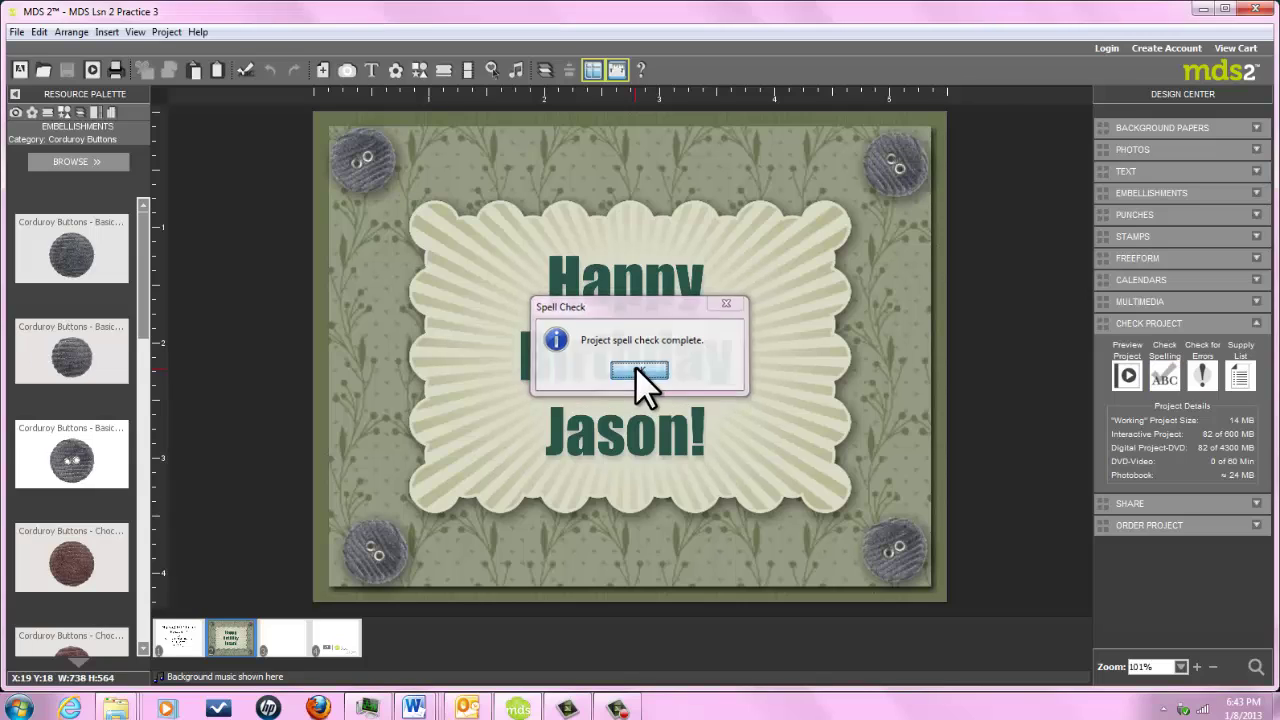
pyautogui.click(637, 370)
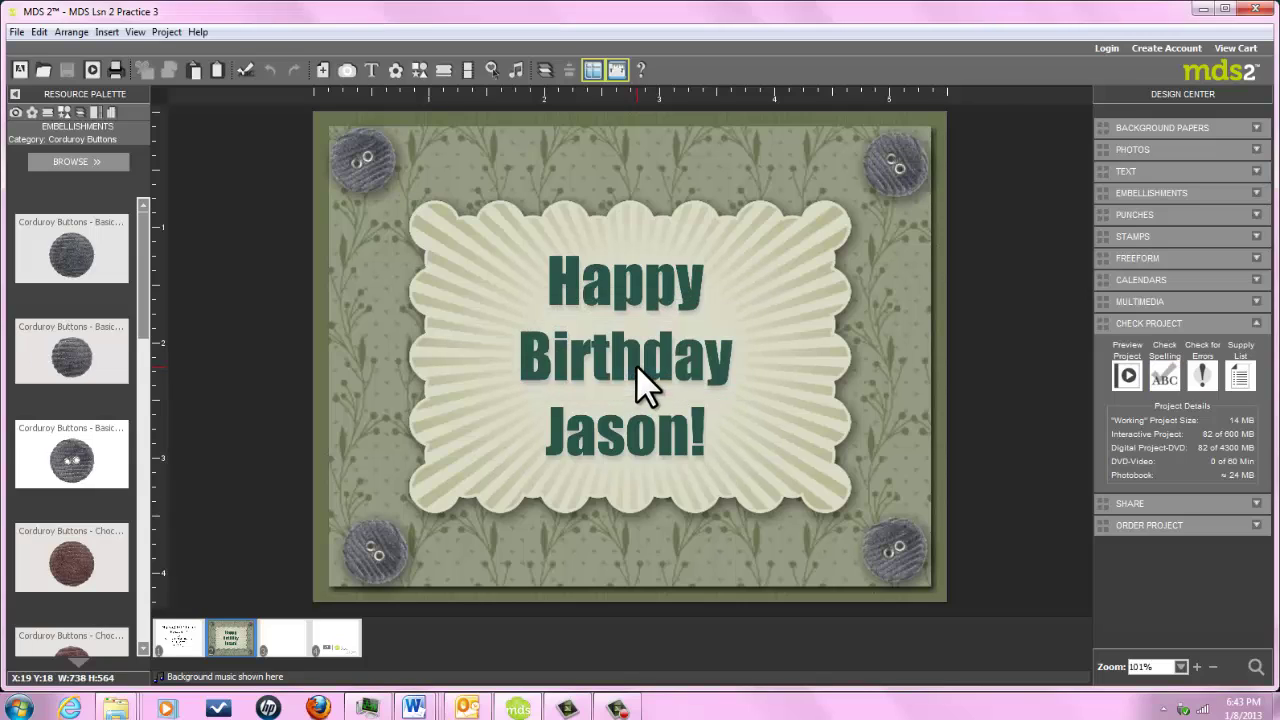
# Check the project for errors and review its supply list through to the Page 4 entries.
pyautogui.click(1202, 376)
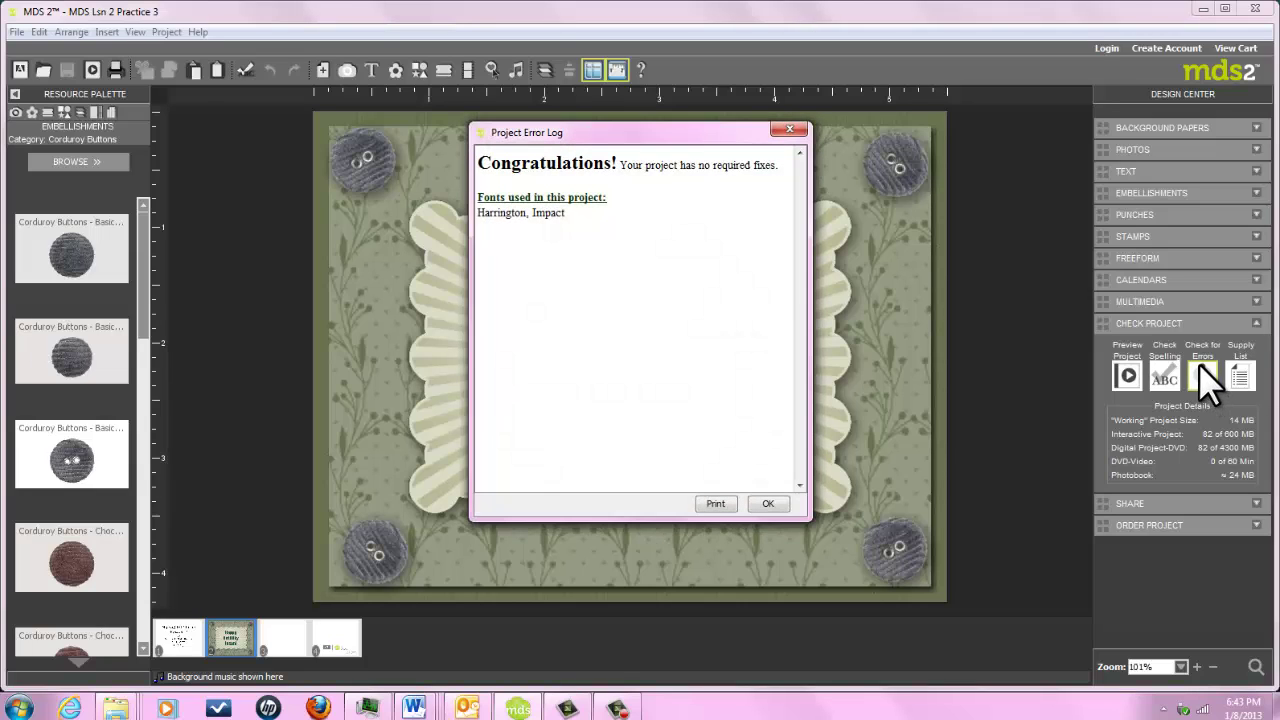
pyautogui.click(767, 504)
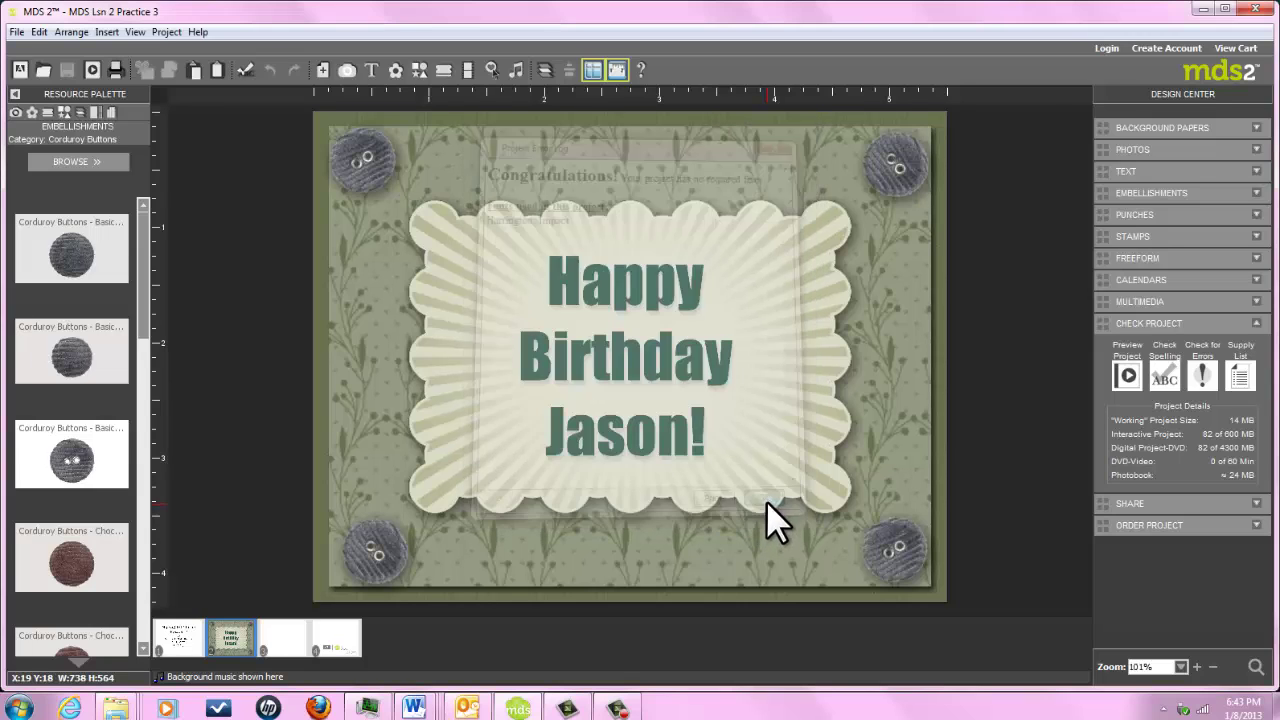
pyautogui.click(1241, 378)
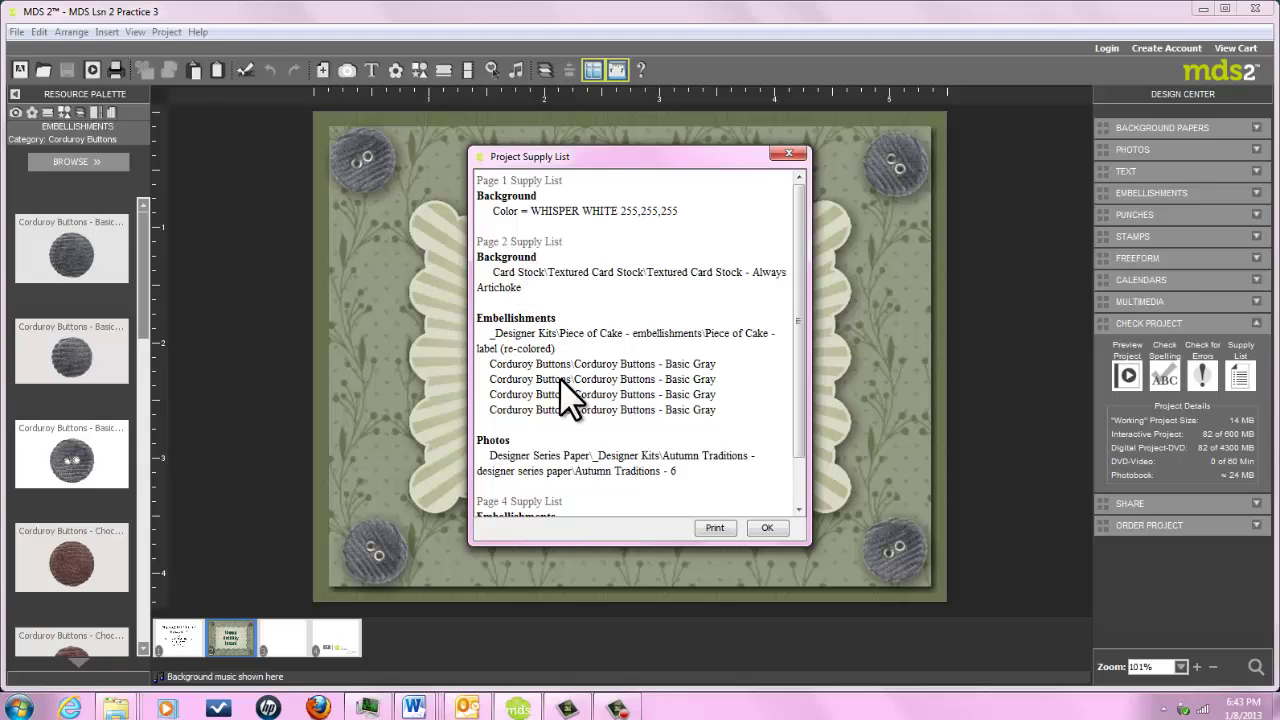
pyautogui.scroll(-1, 565, 395)
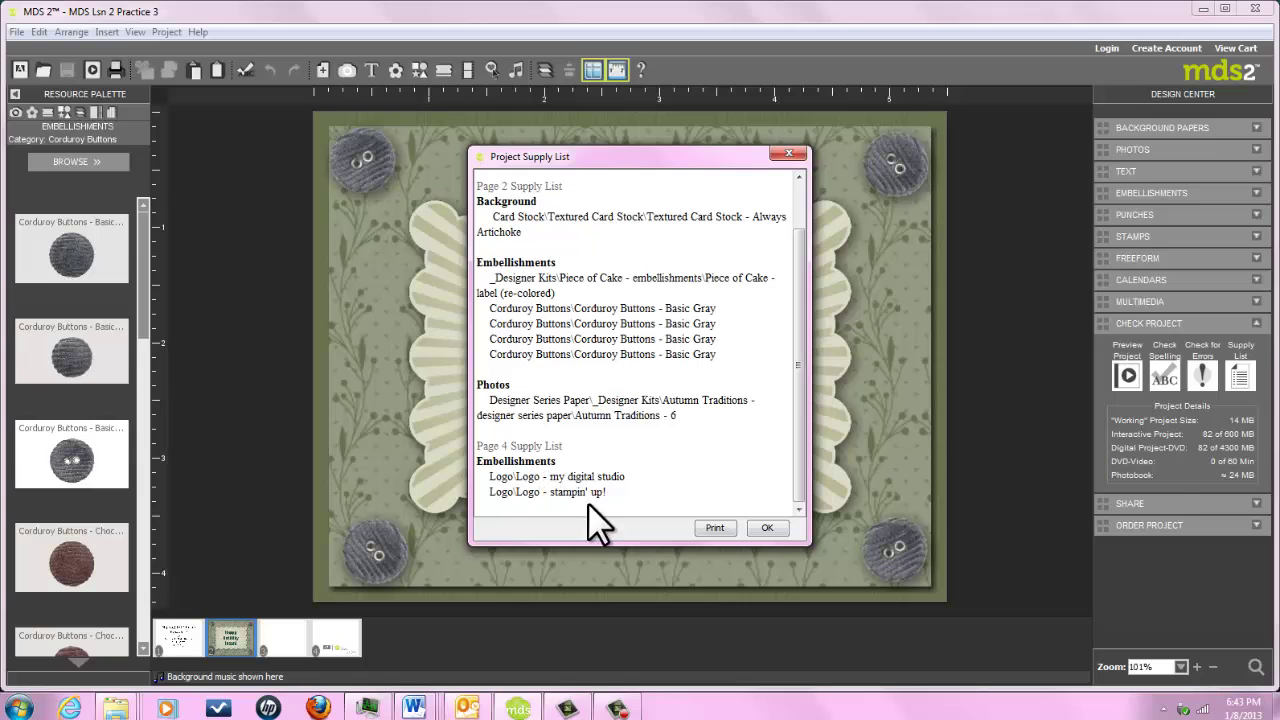
pyautogui.click(766, 527)
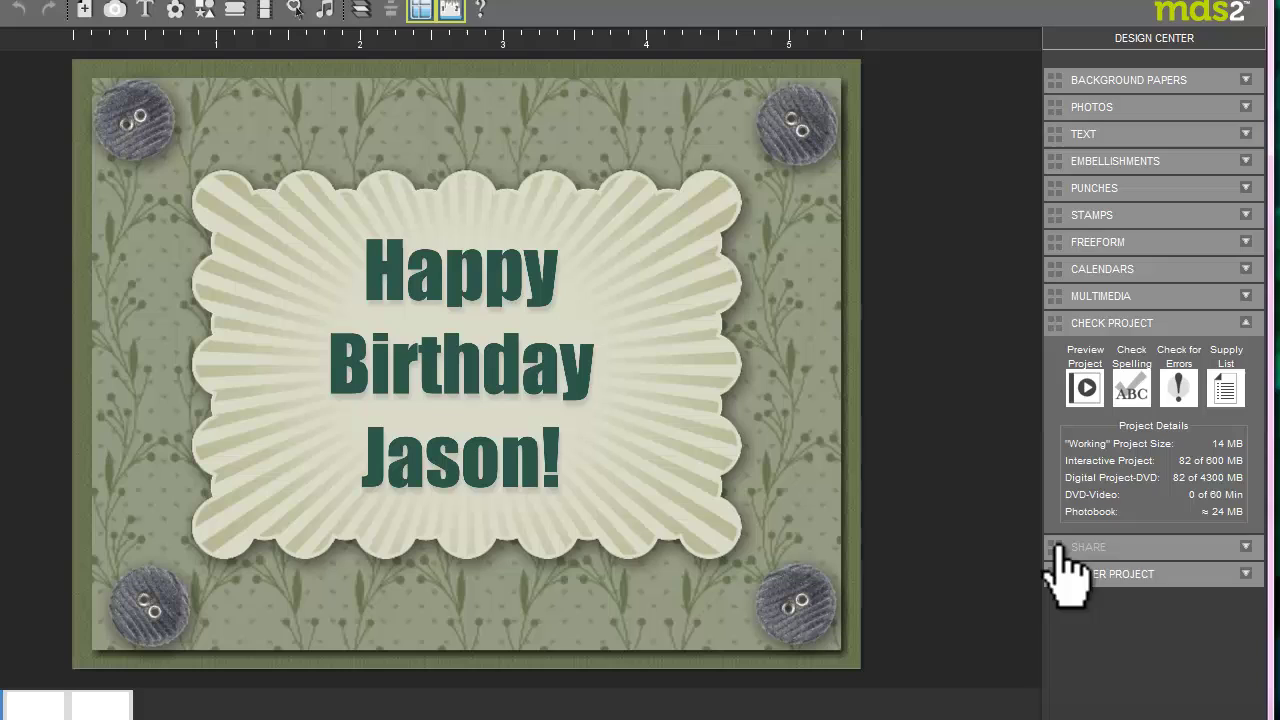
# Start a page export with JPEG as the image type and agree to delete the existing output folder's contents.
pyautogui.click(1075, 533)
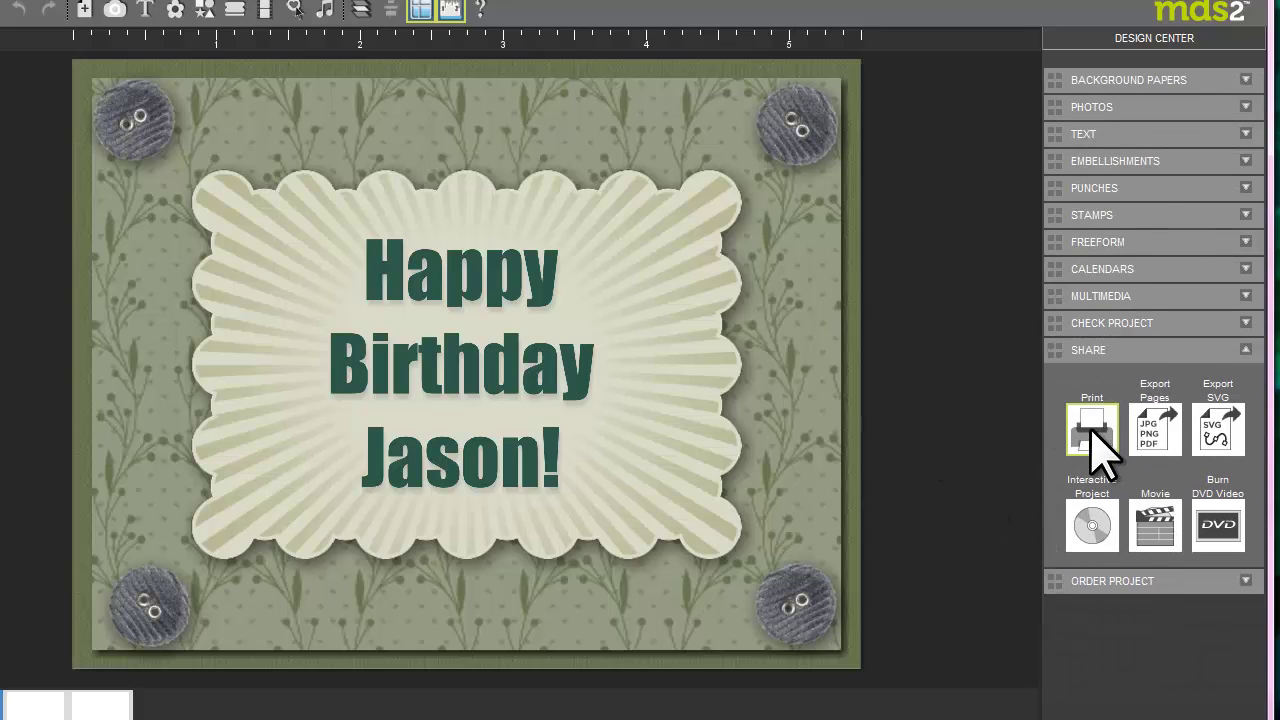
pyautogui.click(1160, 445)
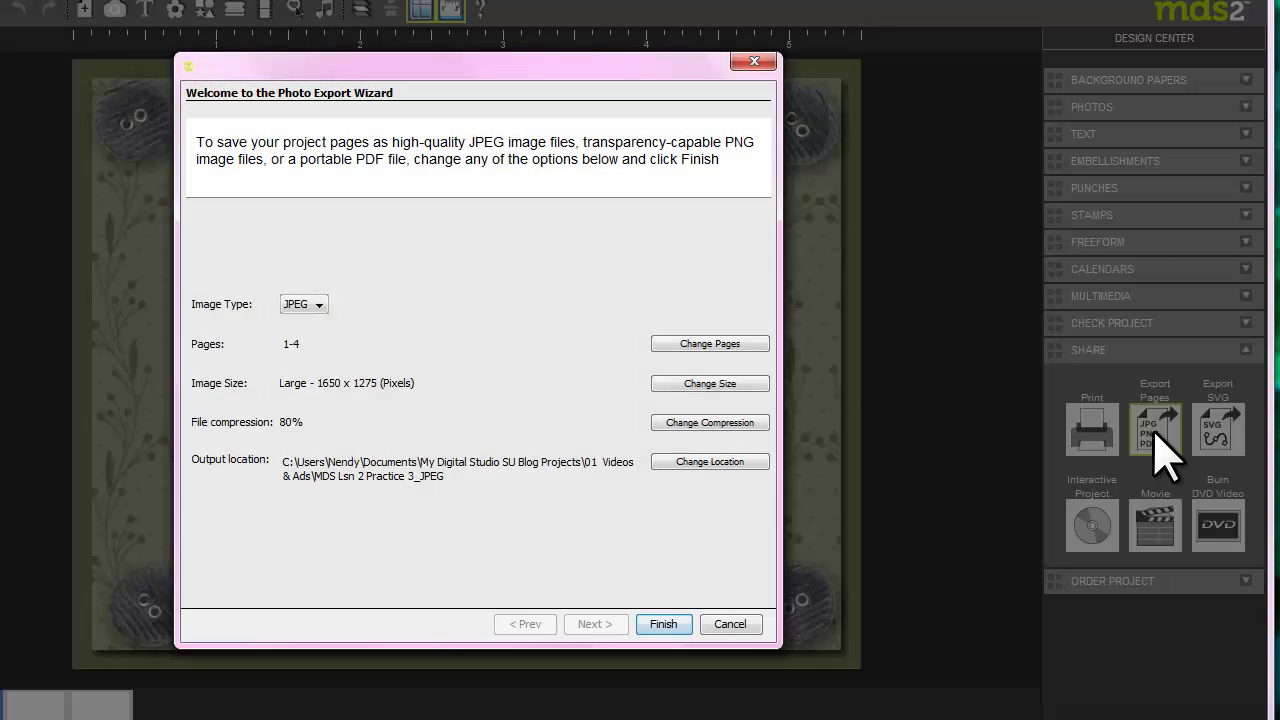
pyautogui.click(318, 305)
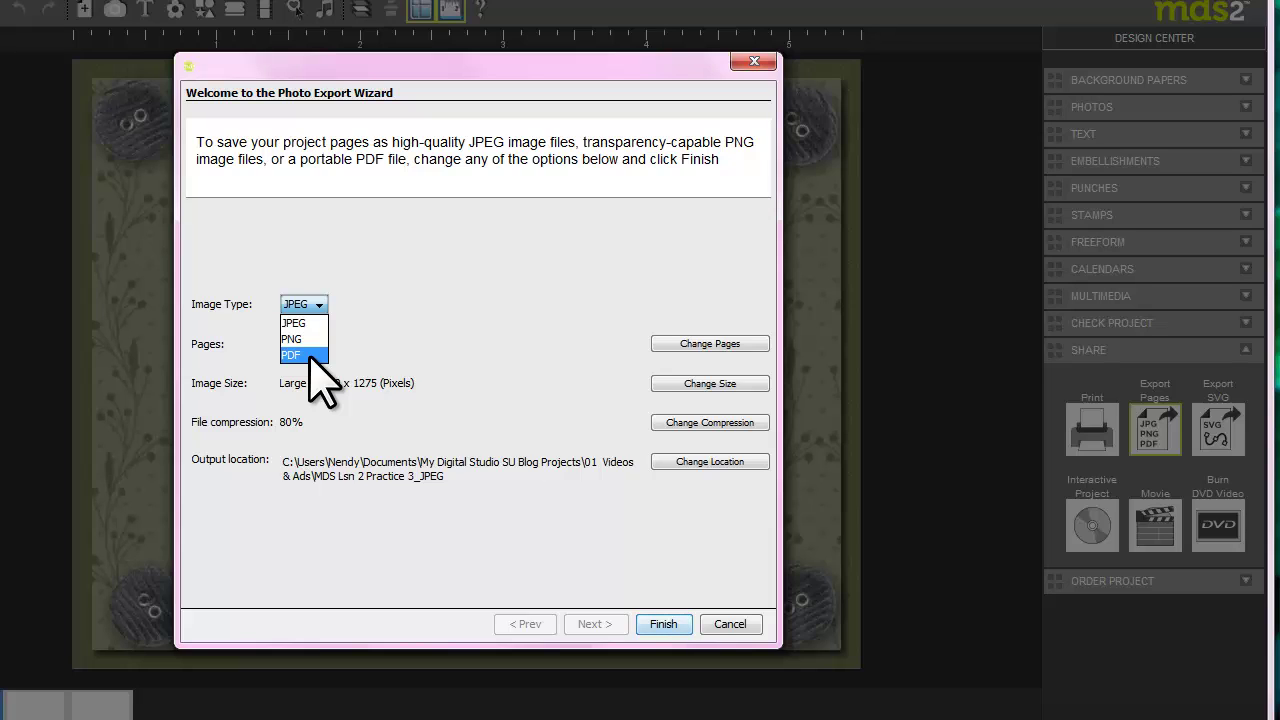
pyautogui.click(310, 323)
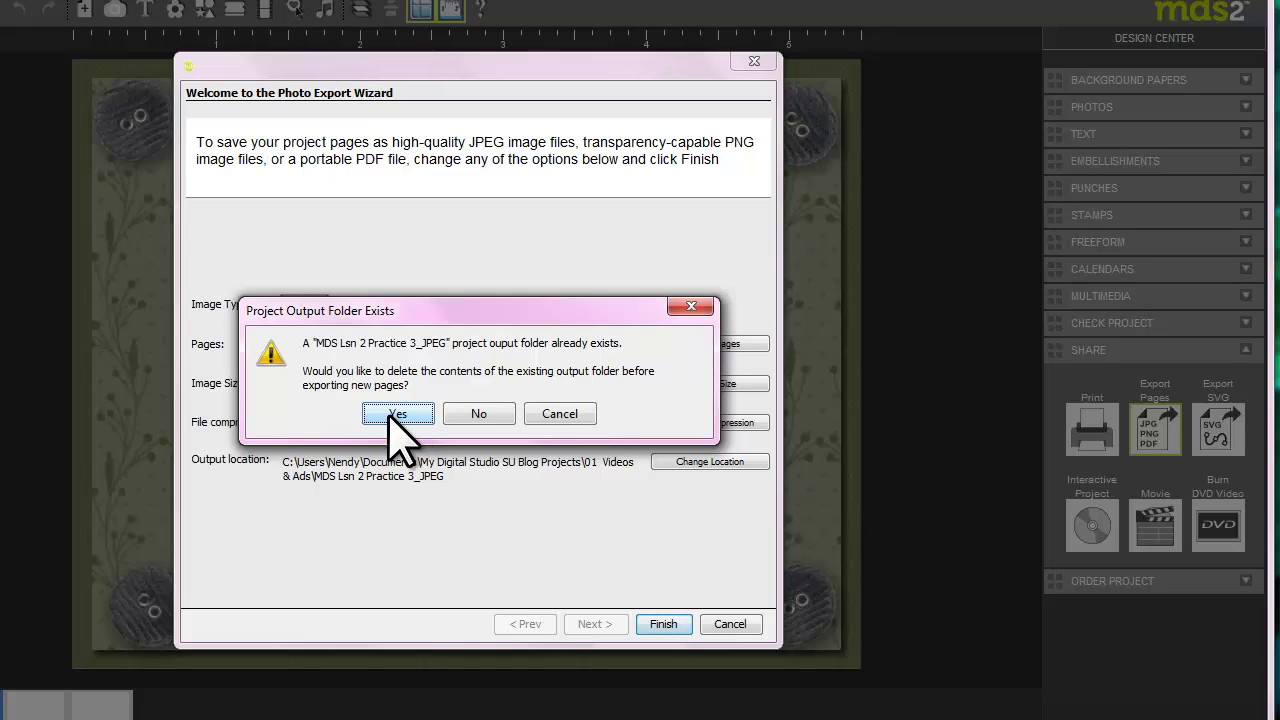
pyautogui.click(398, 415)
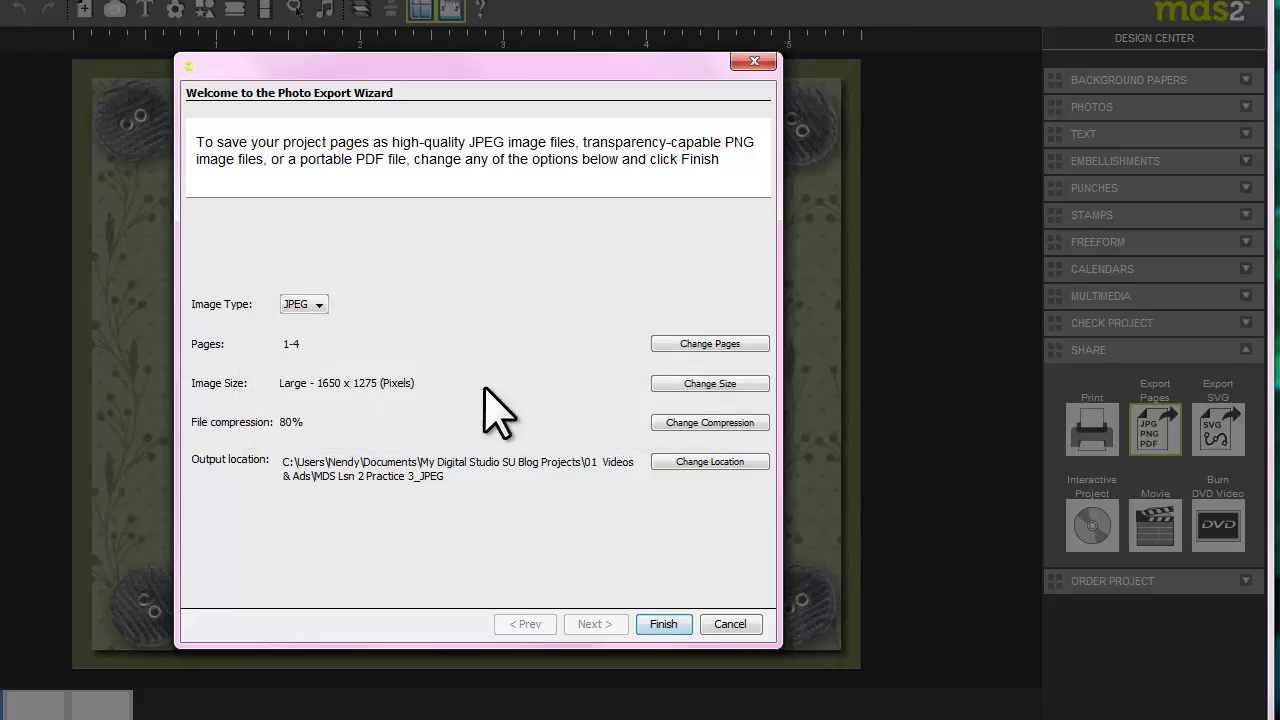
# Export the project pages at the Medium - 1100 x 850 pixel size with 80% quality.
pyautogui.click(678, 384)
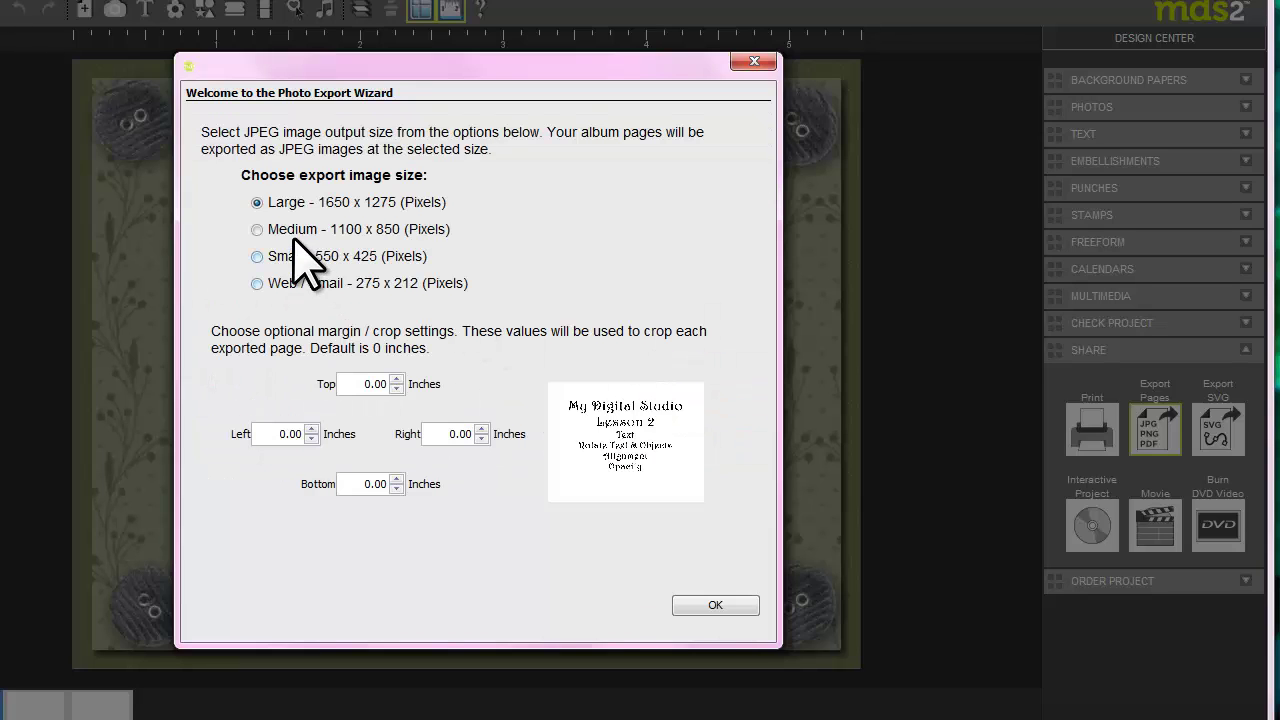
pyautogui.click(257, 230)
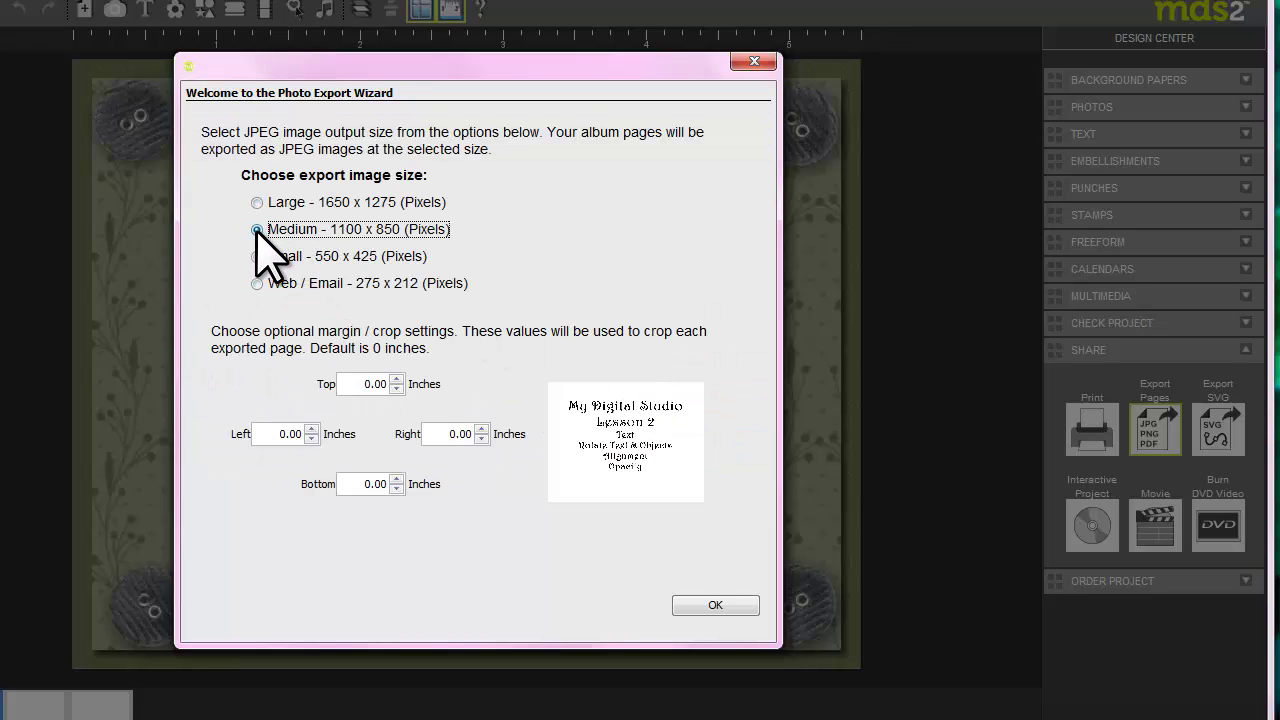
pyautogui.click(716, 604)
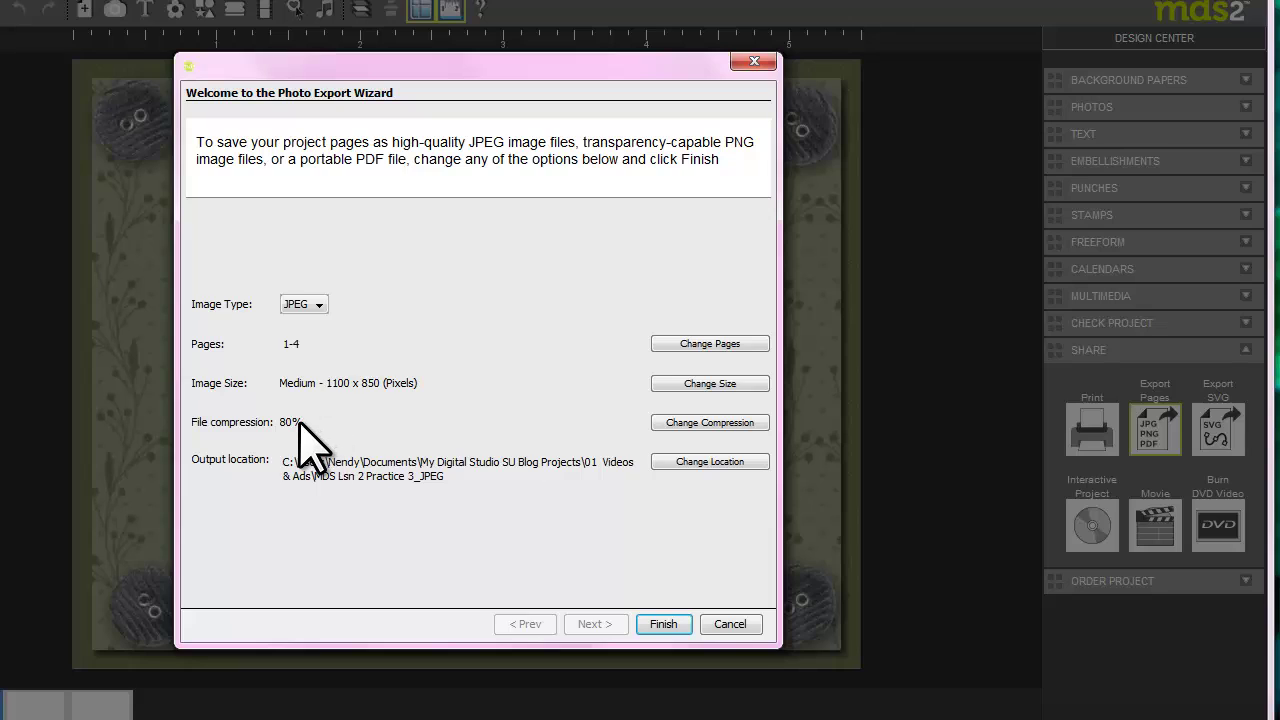
pyautogui.click(712, 424)
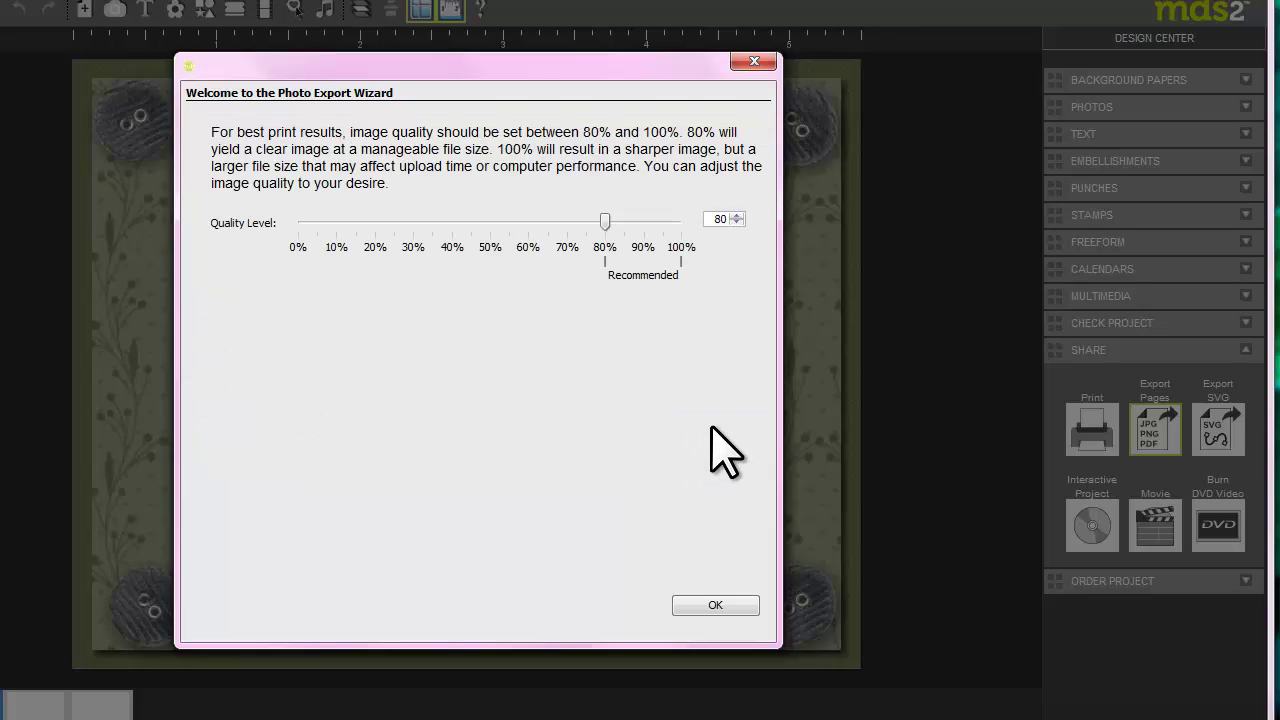
pyautogui.click(685, 220)
pyautogui.click(708, 608)
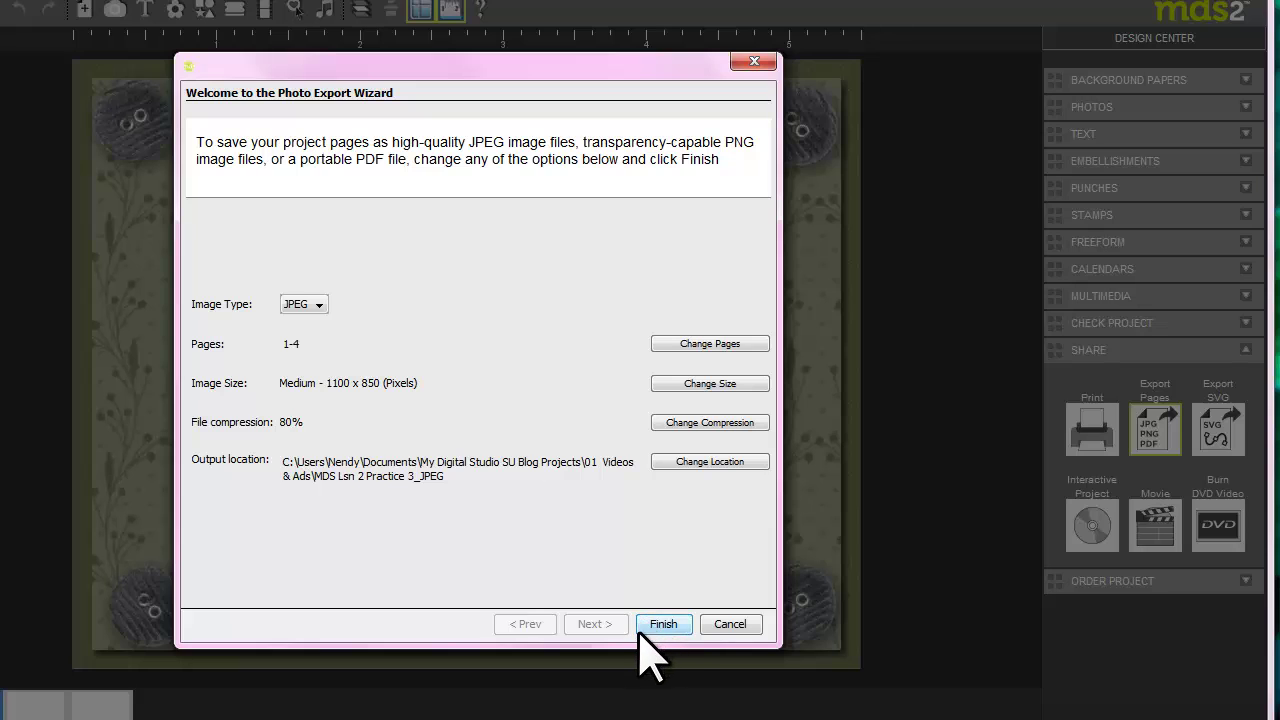
pyautogui.click(665, 626)
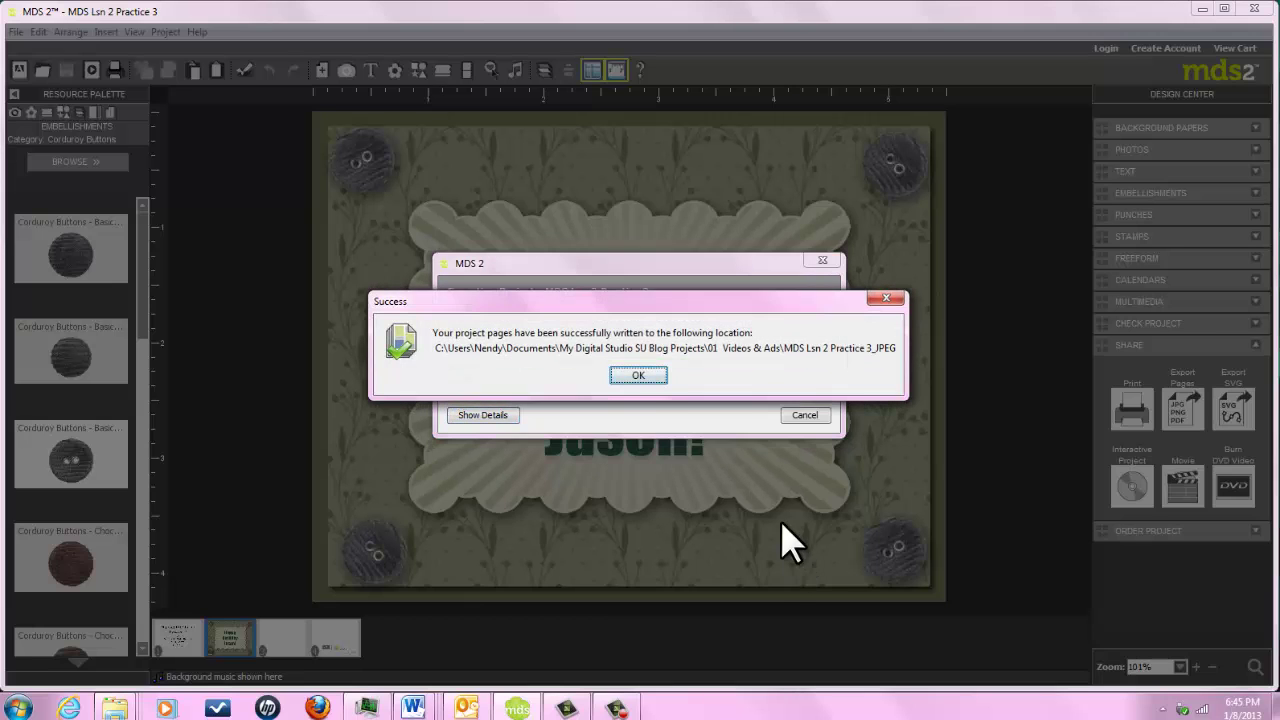
pyautogui.click(638, 377)
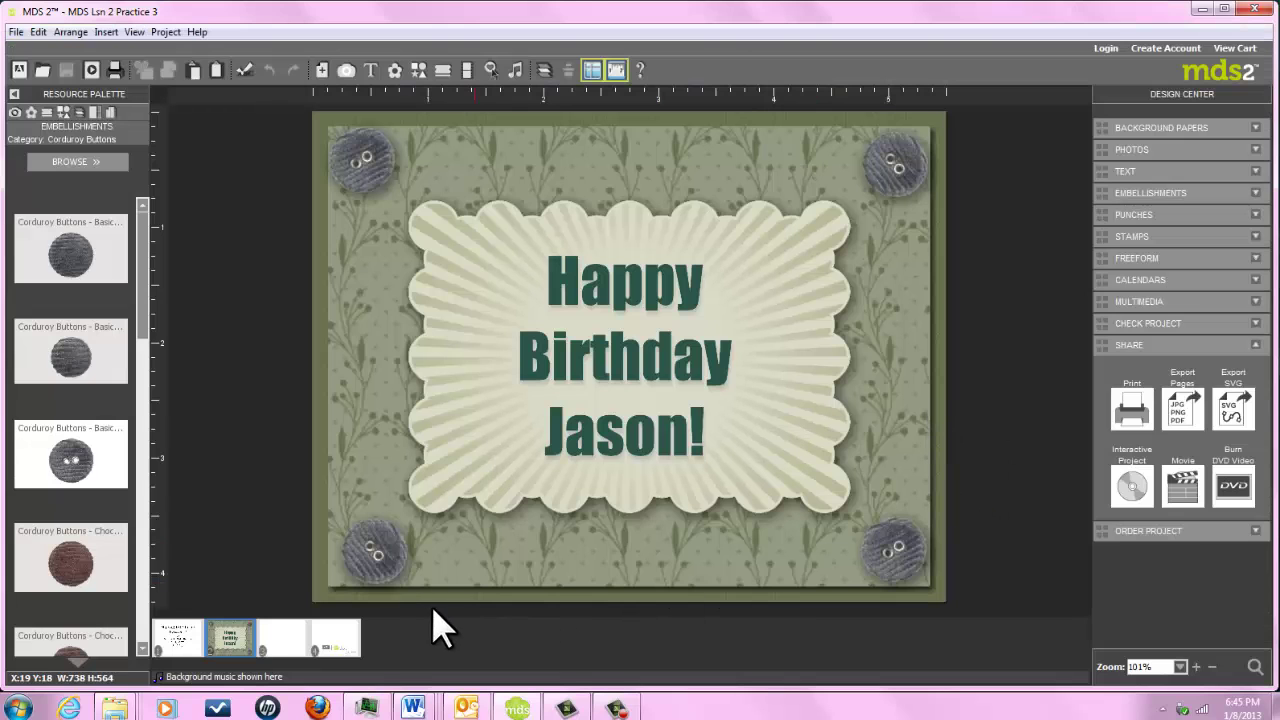
# Delete pages 4 and 3 containing the logos from the project, and switch to page 1.
pyautogui.click(334, 645)
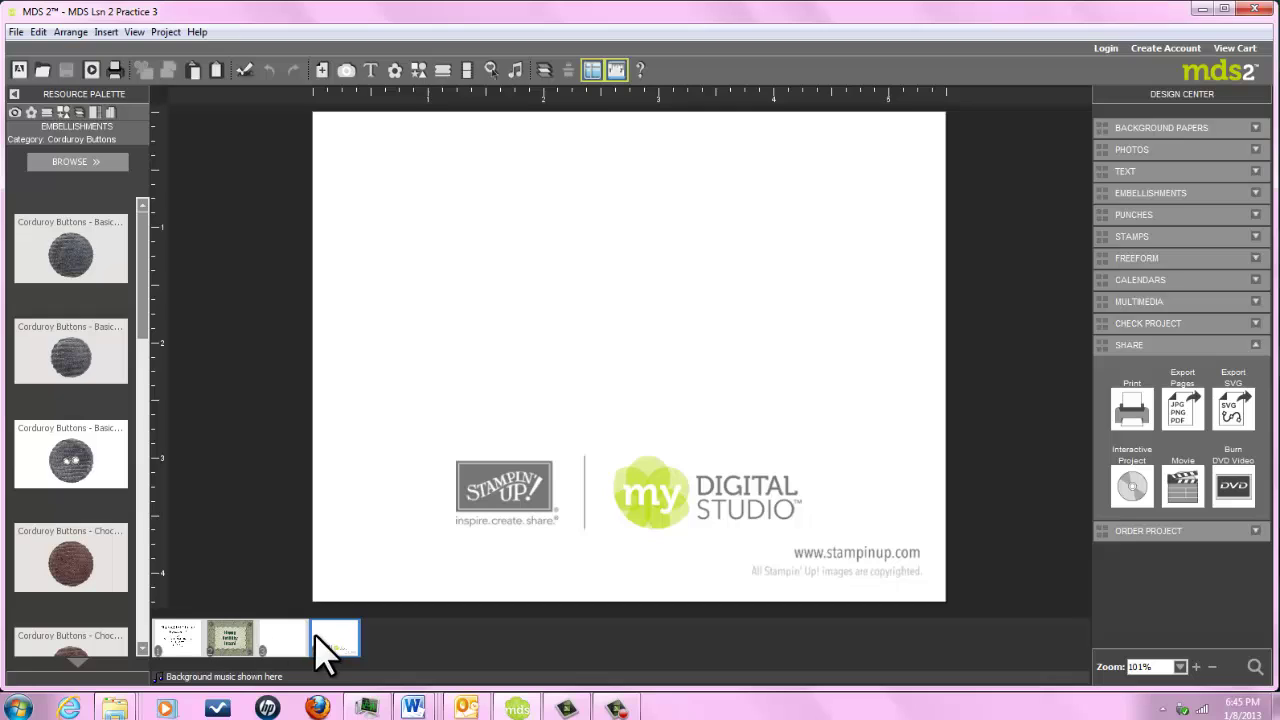
pyautogui.rightClick(345, 633)
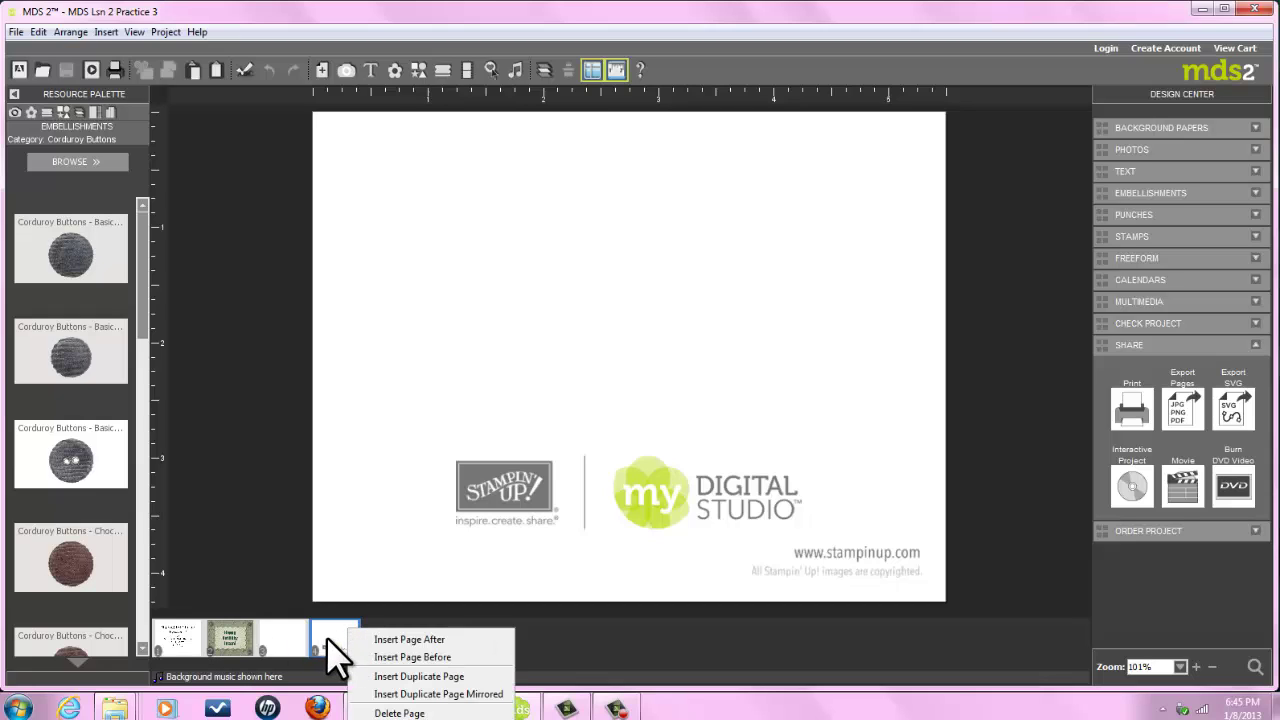
pyautogui.click(399, 713)
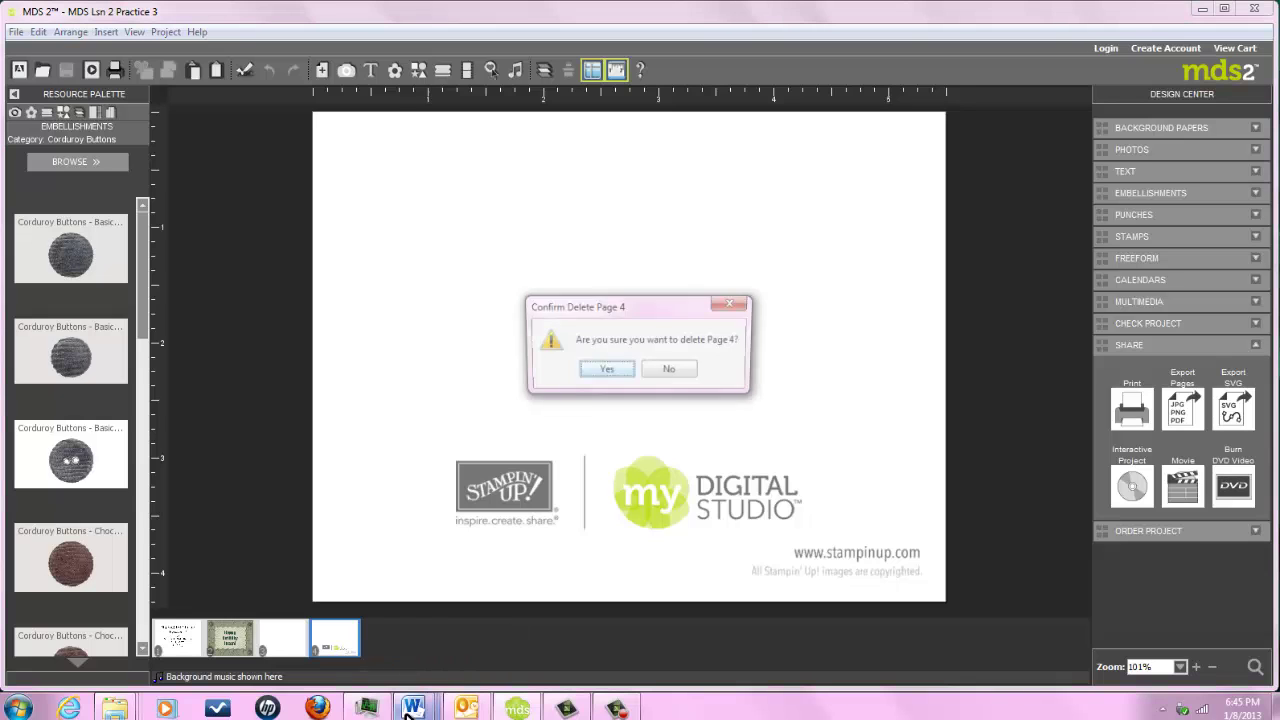
pyautogui.click(616, 376)
pyautogui.rightClick(286, 632)
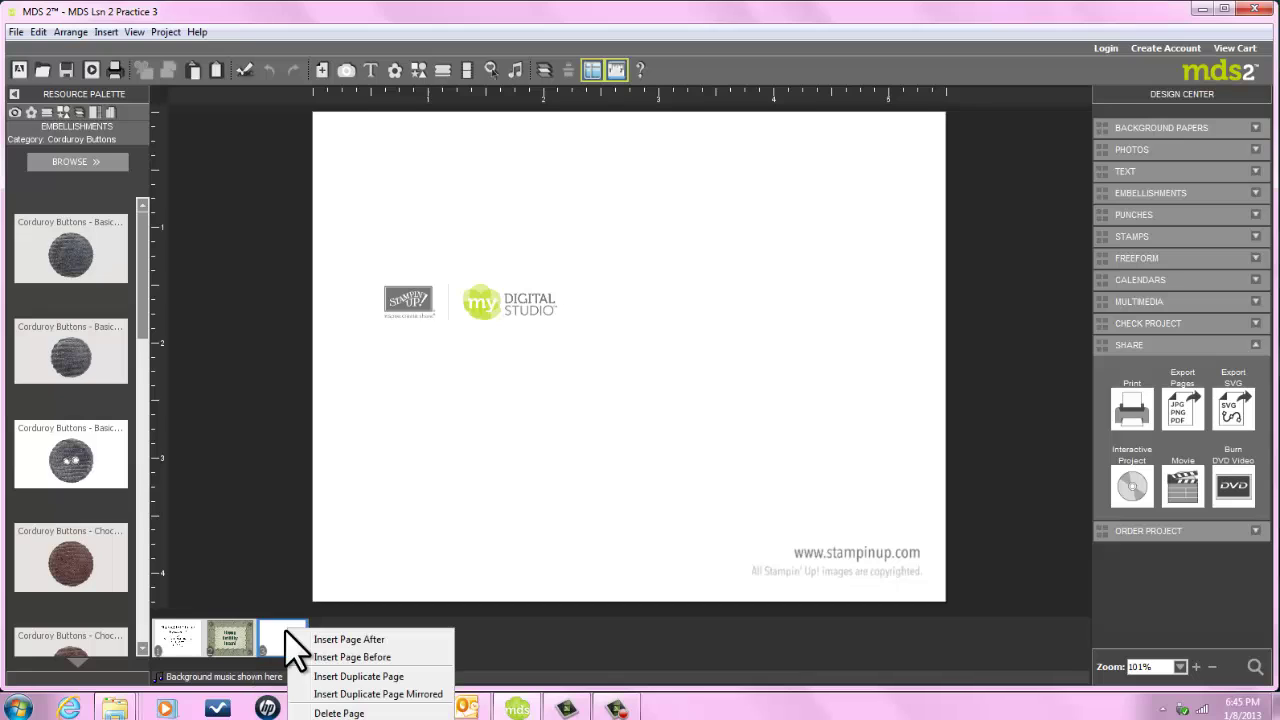
pyautogui.click(333, 712)
pyautogui.click(608, 369)
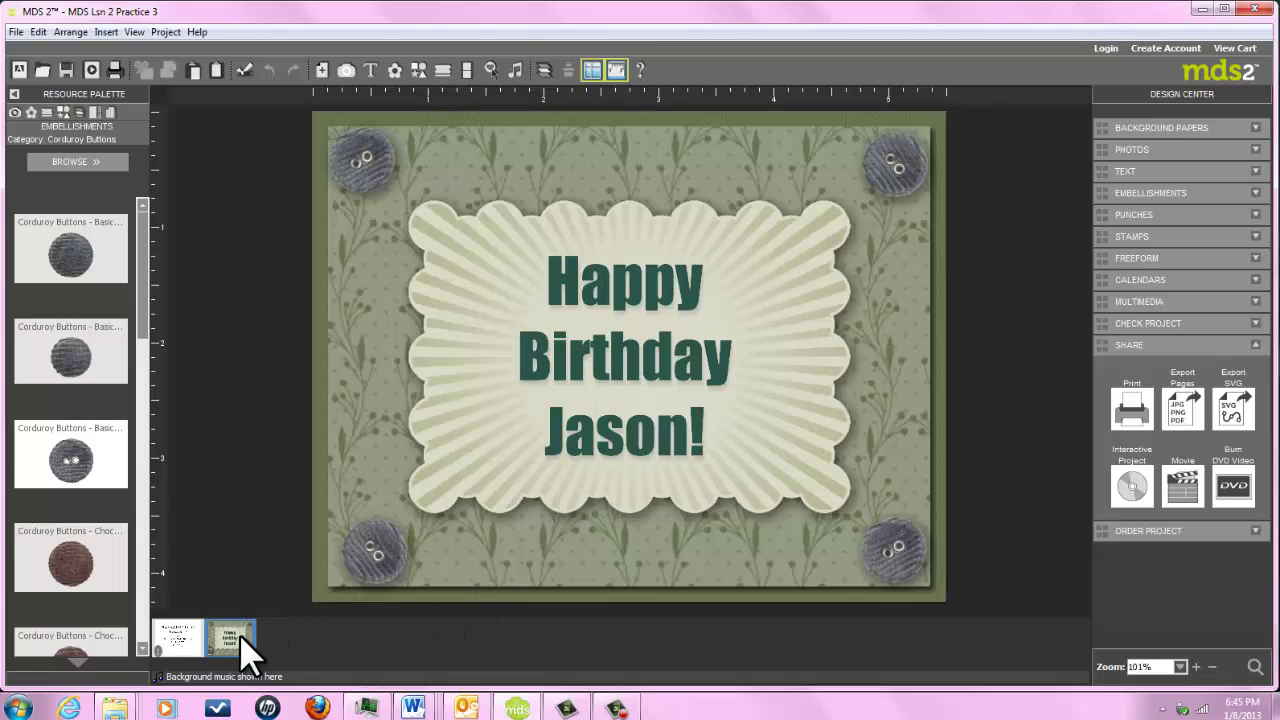
pyautogui.click(176, 638)
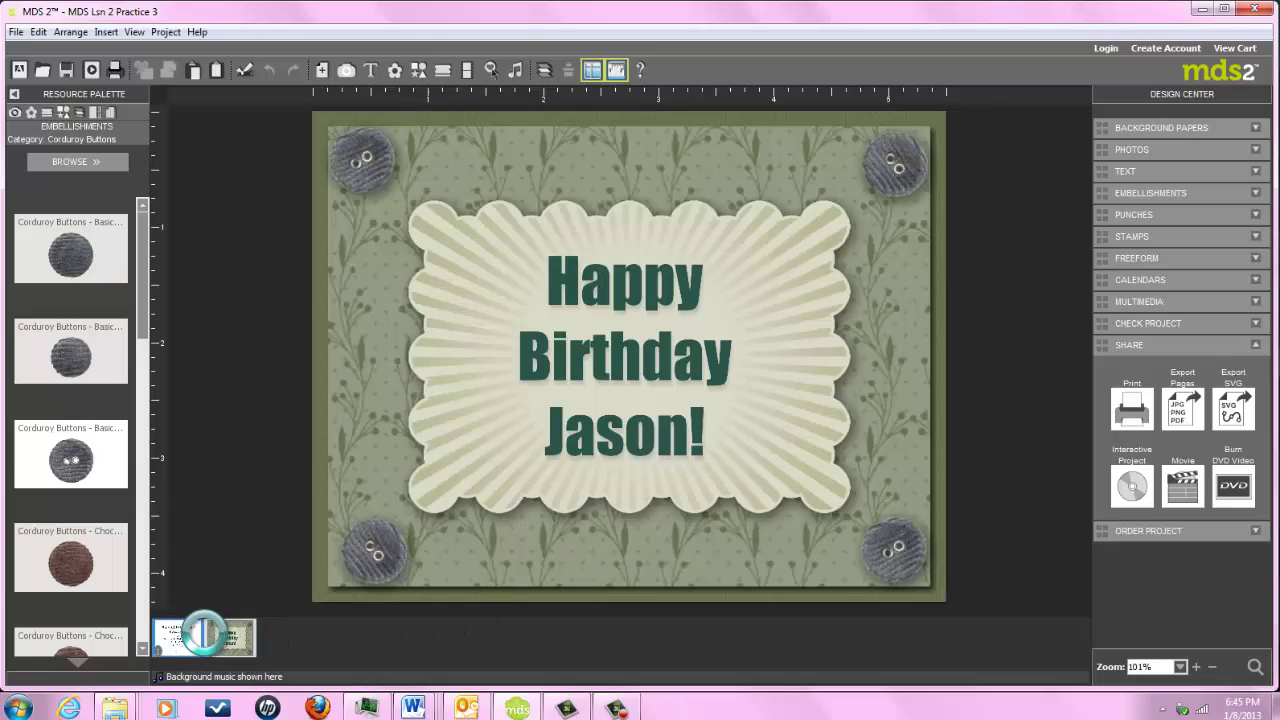